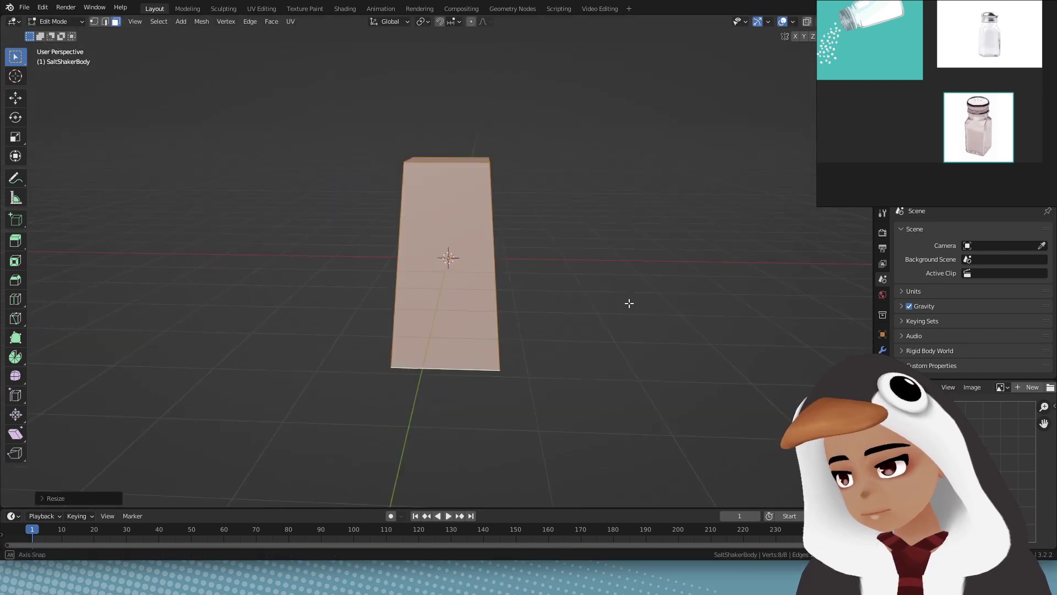
Step: Scale the tapered shaker body down to about 0.083 × 0.083 × 0.111 m and apply its scale
{"action": "middle_click_drag", "start_coordinate": [627, 302], "coordinate": [637, 189]}
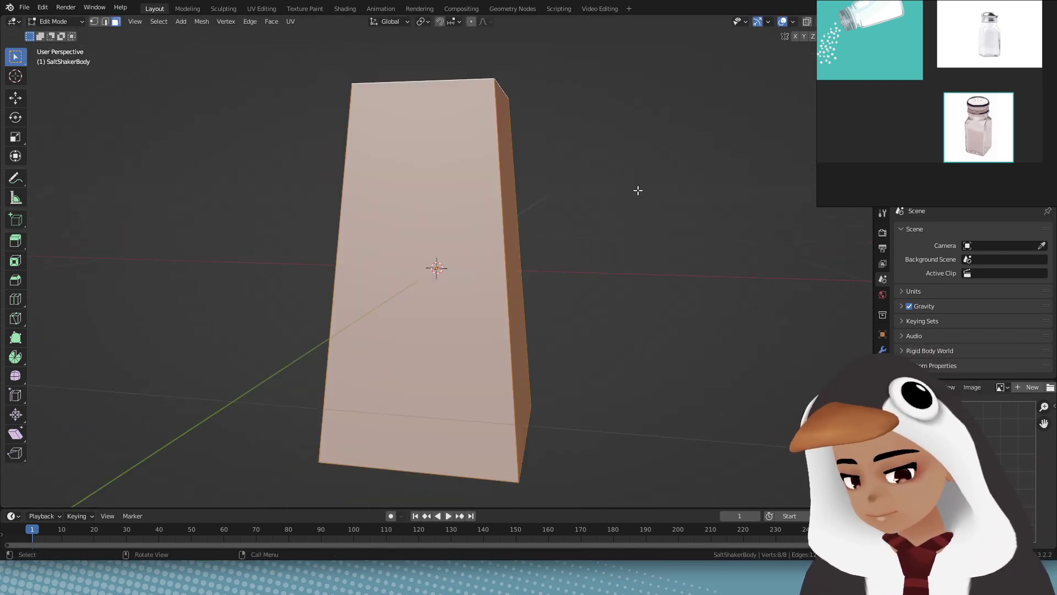
{"action": "scroll", "coordinate": [559, 241], "scroll_direction": "down", "scroll_amount": 3}
{"action": "key", "text": "s"}
{"action": "left_click", "coordinate": [670, 229]}
{"action": "middle_click_drag", "start_coordinate": [669, 229], "coordinate": [556, 209]}
{"action": "scroll", "coordinate": [517, 199], "scroll_direction": "up", "scroll_amount": 3}
{"action": "key", "text": "s"}
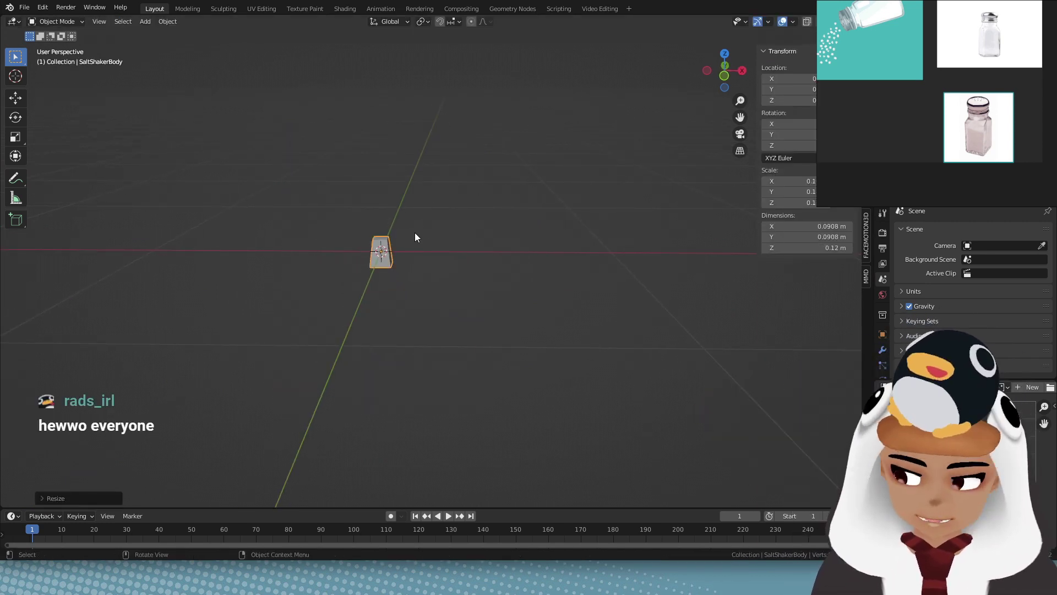
{"action": "scroll", "coordinate": [415, 237], "scroll_direction": "up", "scroll_amount": 5}
{"action": "middle_click_drag", "start_coordinate": [408, 246], "coordinate": [548, 300]}
{"action": "key", "text": "Tab"}
{"action": "key", "text": "Tab"}
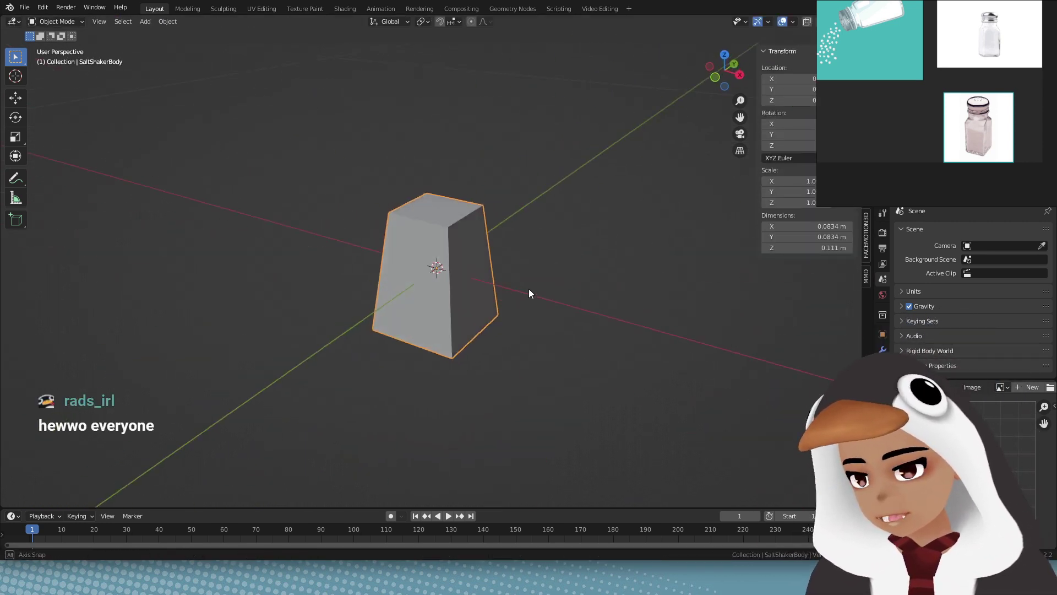
Step: Add a 12-vertex mesh circle at the body's centre and scale it by about 0.088
{"action": "key", "text": "shift+a"}
{"action": "left_click", "coordinate": [578, 276]}
{"action": "scroll", "coordinate": [386, 358], "scroll_direction": "down", "scroll_amount": 10}
{"action": "key", "text": "Tab"}
{"action": "middle_click_drag", "start_coordinate": [340, 387], "coordinate": [302, 380]}
{"action": "key", "text": "s"}
{"action": "left_click", "coordinate": [463, 276]}
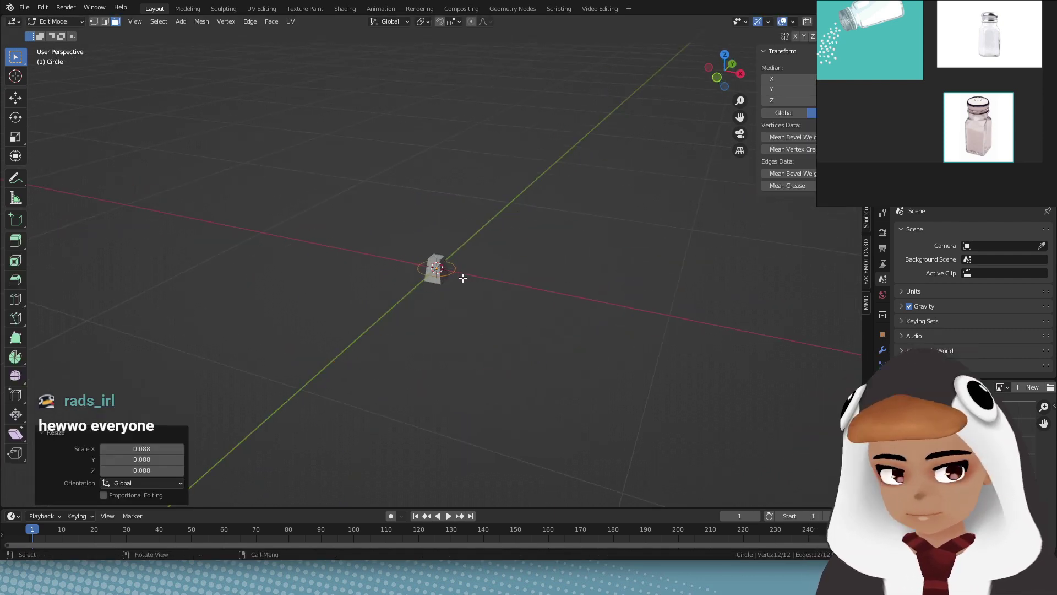
Step: Raise the circle about 0.056 m along Z to just above the body's top face
{"action": "key", "text": "Tab"}
{"action": "scroll", "coordinate": [462, 276], "scroll_direction": "up", "scroll_amount": 8}
{"action": "middle_click_drag", "start_coordinate": [463, 276], "coordinate": [496, 253]}
{"action": "left_click", "coordinate": [569, 316]}
{"action": "scroll", "coordinate": [569, 315], "scroll_direction": "up", "scroll_amount": 3}
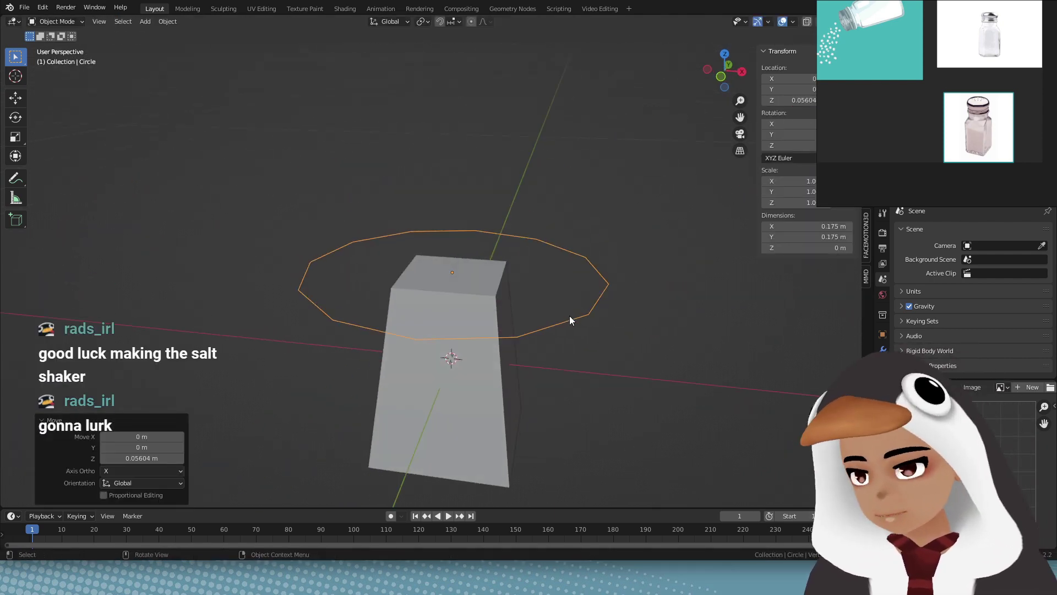
Step: Scale the circle down to about 0.05 m across so it fits within the body's top face
{"action": "middle_click_drag", "start_coordinate": [569, 315], "coordinate": [592, 309]}
{"action": "key", "text": "Tab"}
{"action": "key", "text": "s"}
{"action": "left_click", "coordinate": [484, 279]}
{"action": "key", "text": "Tab"}
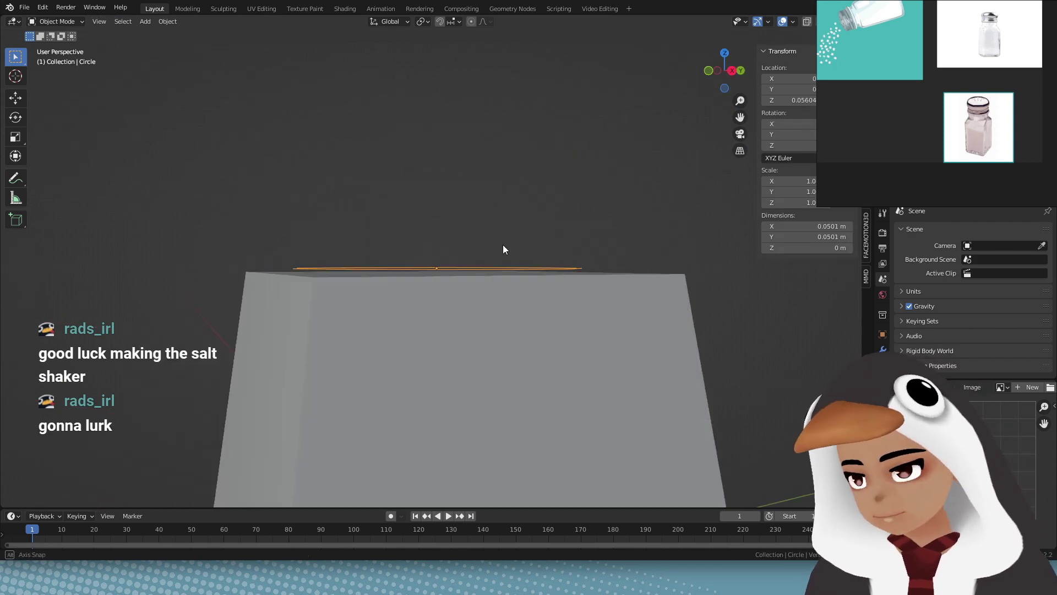
Step: Join the circle to the shaker body and enter edit mode on the combined mesh
{"action": "middle_click_drag", "start_coordinate": [504, 244], "coordinate": [600, 310]}
{"action": "left_click", "coordinate": [600, 309], "text": "shift"}
{"action": "key", "text": "ctrl+j"}
{"action": "key", "text": "Tab"}
{"action": "left_click", "coordinate": [550, 281]}
{"action": "key", "text": "KP_7"}
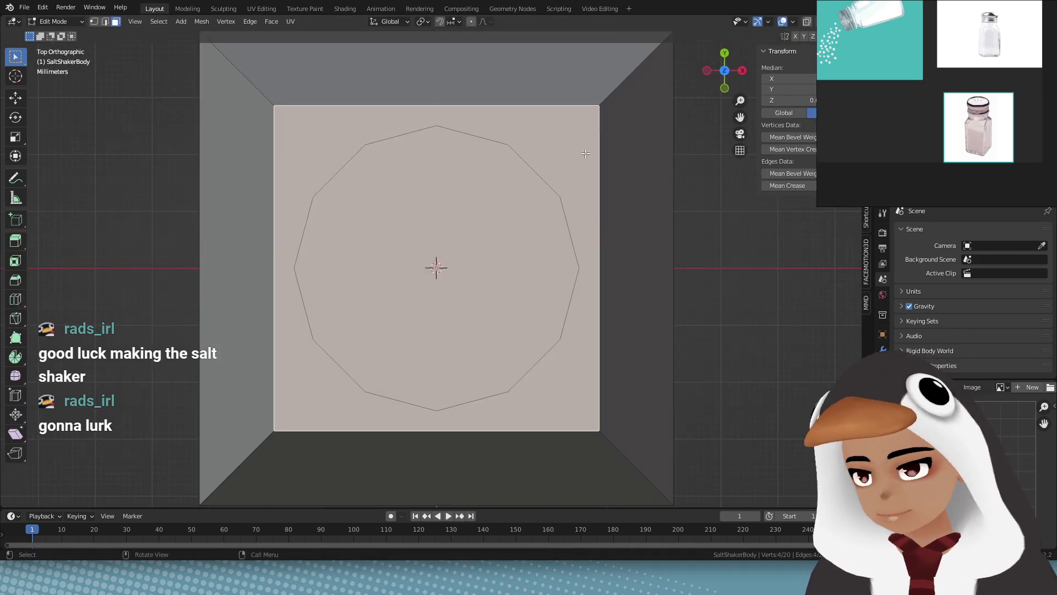
{"action": "middle_click_drag", "start_coordinate": [579, 169], "coordinate": [564, 310]}
{"action": "key", "text": "ctrl+z"}
{"action": "key", "text": "ctrl+z"}
{"action": "key", "text": "ctrl+z"}
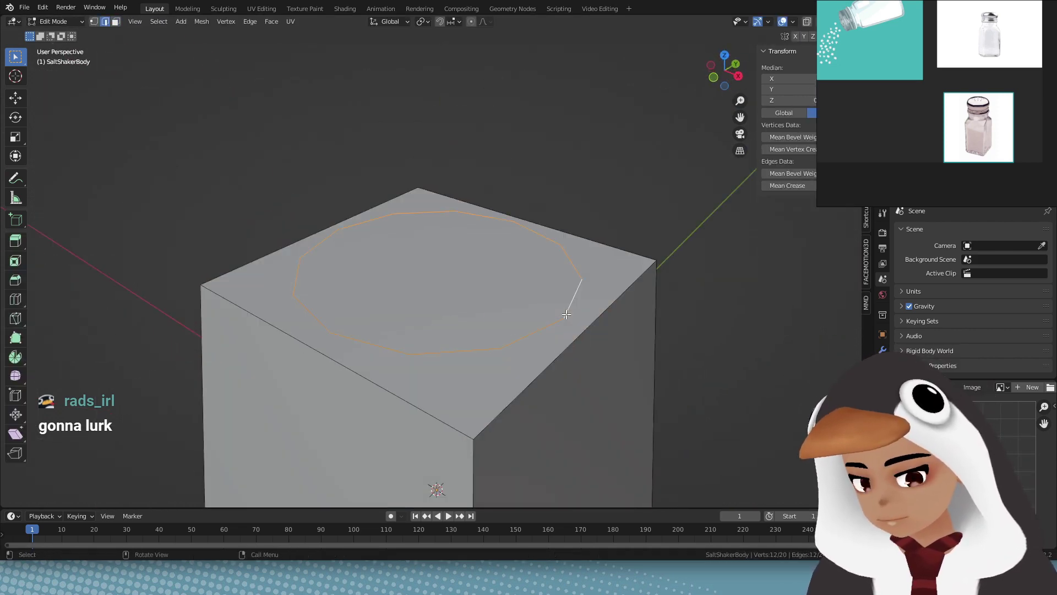
Step: Extrude the circle upward along Z into an open tube about 0.043 m tall
{"action": "key", "text": "Tab"}
{"action": "key", "text": "e"}
{"action": "key", "text": "z"}
{"action": "left_click", "coordinate": [566, 117]}
{"action": "key", "text": "Tab"}
Step: Separate the tube from the body and lower it along Z so it intersects the top face
{"action": "scroll", "coordinate": [529, 176], "scroll_direction": "down", "scroll_amount": 4}
{"action": "middle_click_drag", "start_coordinate": [485, 220], "coordinate": [460, 214]}
{"action": "key", "text": "g"}
{"action": "key", "text": "z"}
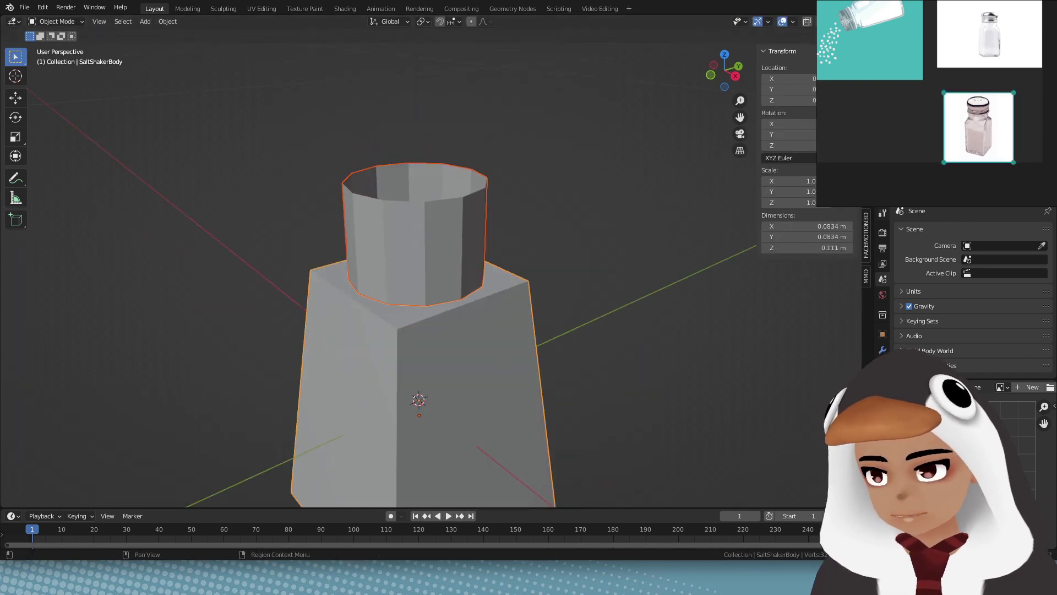
Step: Add a Boolean modifier set to Difference on the body, using the tube as its object, and apply it
{"action": "left_click", "coordinate": [883, 350]}
{"action": "left_click", "coordinate": [972, 230]}
{"action": "left_click", "coordinate": [837, 285]}
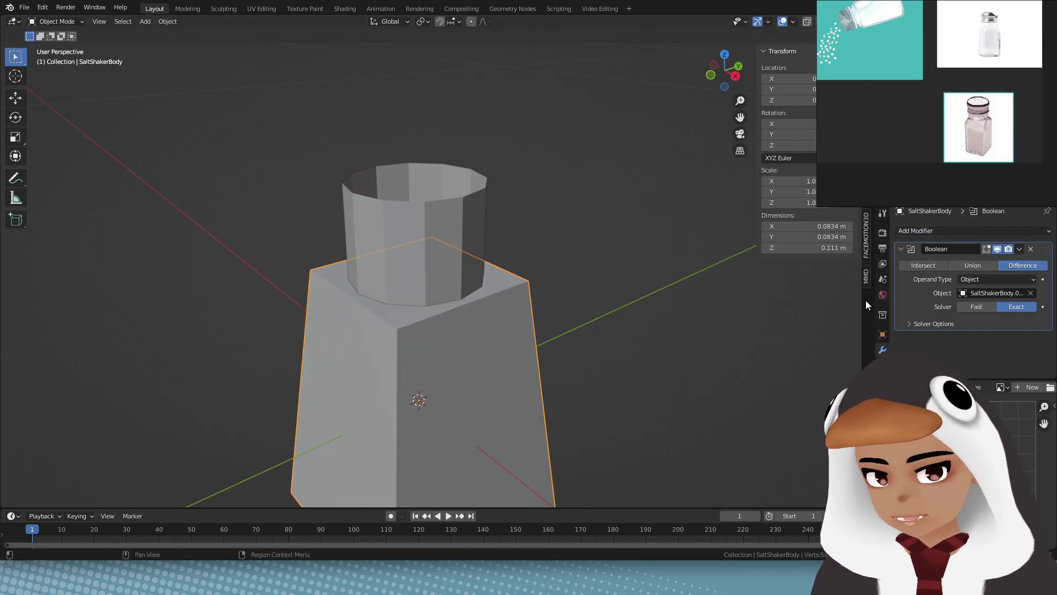
{"action": "middle_click_drag", "start_coordinate": [695, 276], "coordinate": [692, 308]}
{"action": "left_click", "coordinate": [918, 265]}
{"action": "left_click", "coordinate": [1023, 265]}
Step: Delete the separate tube object and enter edit mode on the shaker body
{"action": "left_click", "coordinate": [416, 253]}
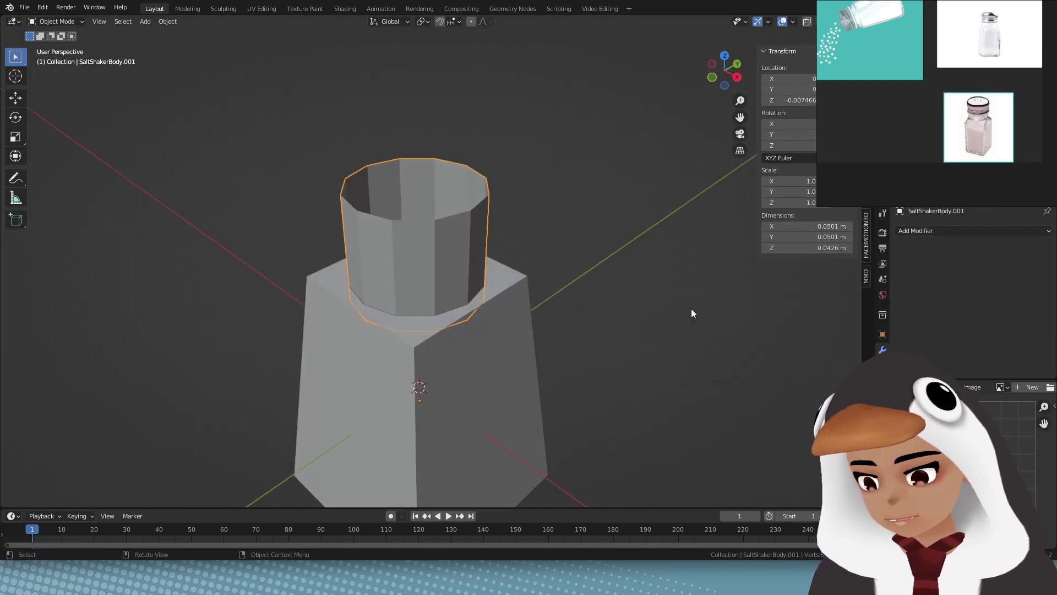
{"action": "key", "text": "Delete"}
{"action": "left_click", "coordinate": [380, 385]}
{"action": "key", "text": "Tab"}
Step: Lower the neck's top edge loop along Z to shorten the neck, and recalculate the normals of the whole mesh
{"action": "middle_click_drag", "start_coordinate": [675, 244], "coordinate": [606, 352]}
{"action": "left_click", "coordinate": [484, 342], "text": "alt"}
{"action": "key", "text": "g"}
{"action": "key", "text": "z"}
{"action": "left_click", "coordinate": [413, 274]}
{"action": "key", "text": "a"}
{"action": "key", "text": "shift+n"}
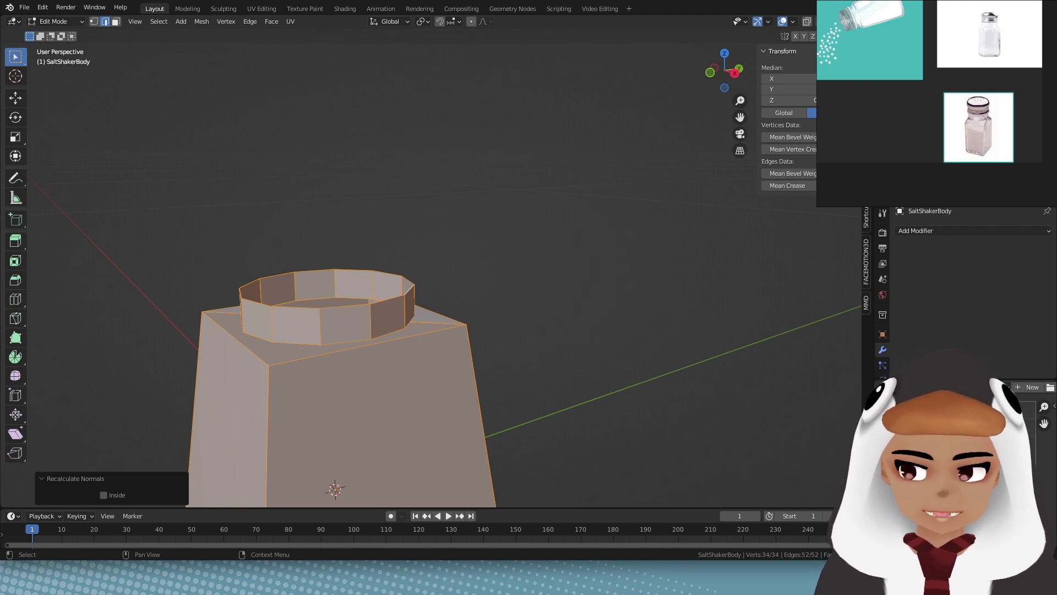
Step: Try to bevel the four top corner vertices of the shaker body
{"action": "middle_click_drag", "start_coordinate": [650, 286], "coordinate": [650, 386]}
{"action": "key", "text": "1"}
{"action": "left_click", "coordinate": [537, 378], "text": "alt"}
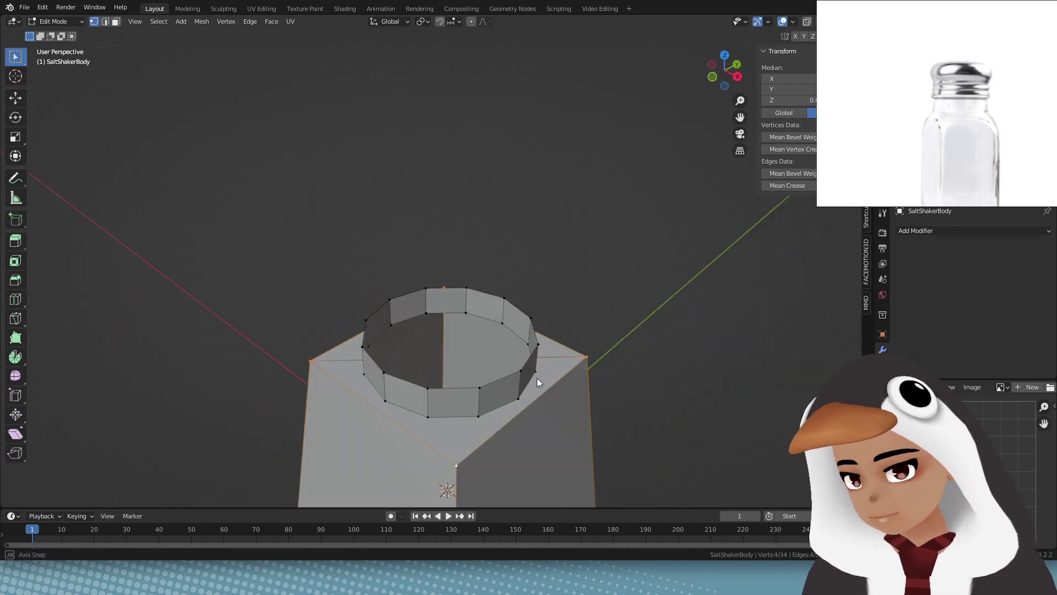
{"action": "middle_click_drag", "start_coordinate": [537, 378], "coordinate": [543, 322]}
{"action": "key", "text": "ctrl+b"}
{"action": "right_click", "coordinate": [547, 316]}
{"action": "middle_click_drag", "start_coordinate": [609, 338], "coordinate": [634, 282]}
{"action": "mouse_move", "coordinate": [611, 373]}
{"action": "middle_mouse_down"}
{"action": "mouse_move", "coordinate": [642, 361]}
{"action": "mouse_move", "coordinate": [604, 369]}
{"action": "middle_mouse_up"}
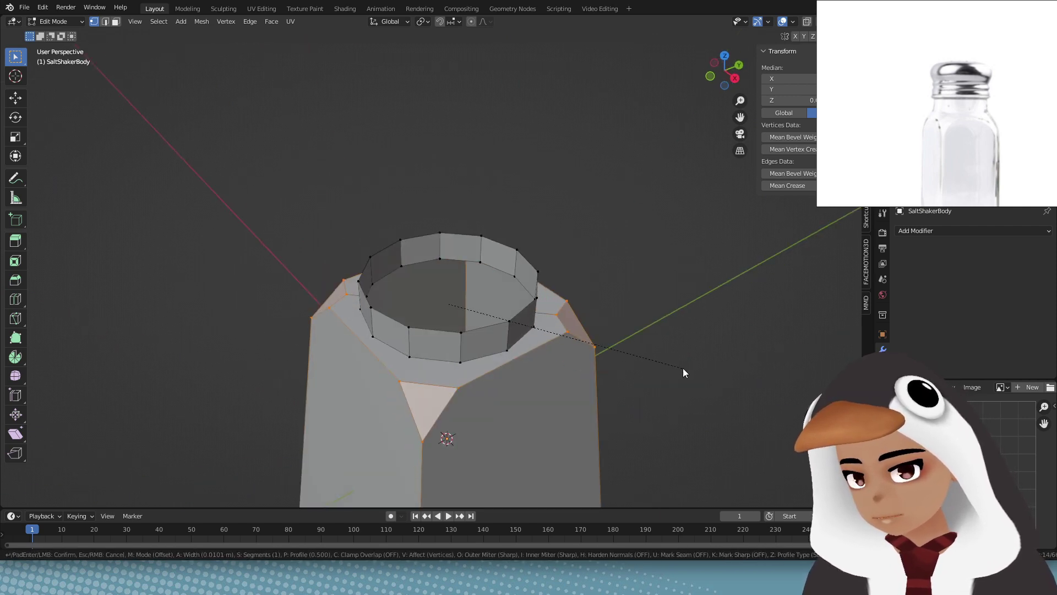
{"action": "right_click", "coordinate": [685, 369]}
Step: Try to dissolve the edge and vertex connecting the body's top corner to the neck ring
{"action": "middle_click_drag", "start_coordinate": [685, 368], "coordinate": [597, 297]}
{"action": "key", "text": "2"}
{"action": "left_click", "coordinate": [402, 362]}
{"action": "key", "text": "x"}
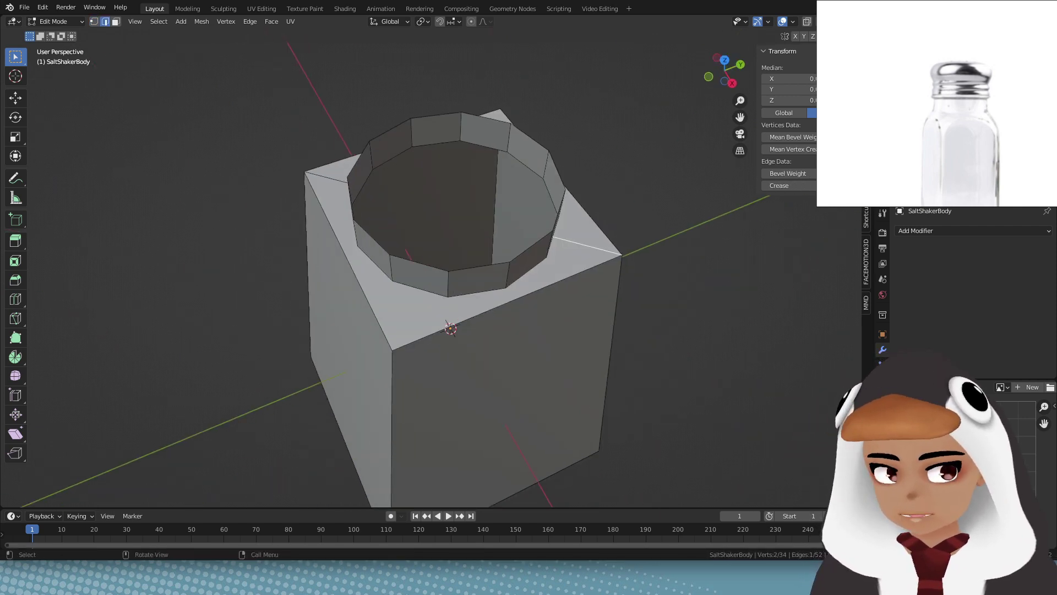
{"action": "key", "text": "KP_Decimal"}
{"action": "middle_click_drag", "start_coordinate": [711, 275], "coordinate": [562, 245]}
{"action": "key", "text": "ctrl+x"}
{"action": "key", "text": "1"}
{"action": "left_click", "coordinate": [475, 198]}
{"action": "key", "text": "ctrl+x"}
{"action": "middle_click_drag", "start_coordinate": [474, 237], "coordinate": [556, 226]}
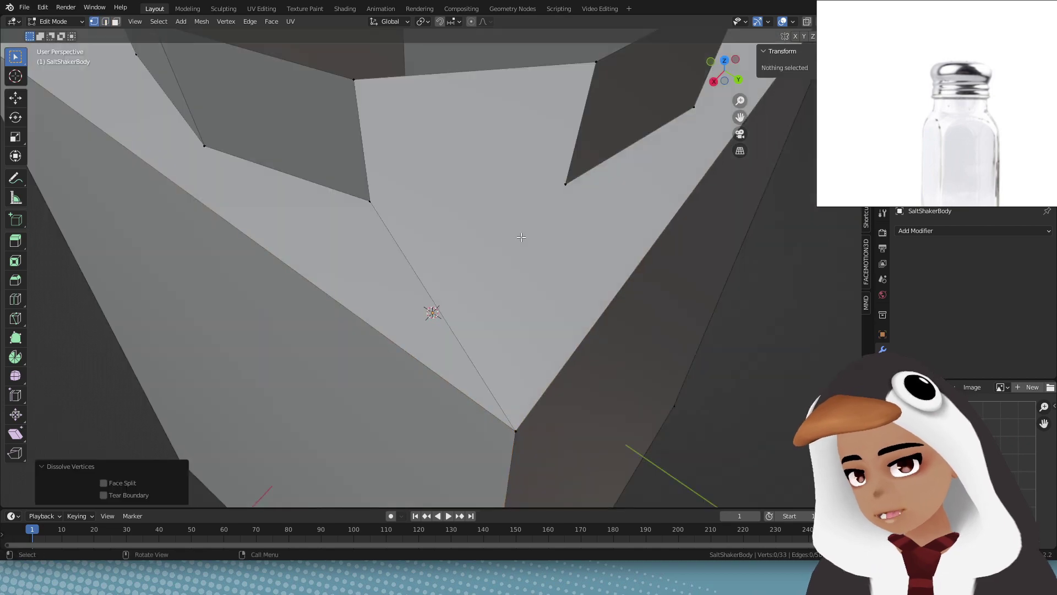
{"action": "key", "text": "ctrl+z"}
Step: Delete the body's top faces surrounding the neck ring
{"action": "key", "text": "3"}
{"action": "key", "text": "x"}
{"action": "left_click", "coordinate": [561, 232]}
Step: Dissolve the two extra vertices on opposite sides of the neck's lower edge loop
{"action": "middle_click_drag", "start_coordinate": [562, 270], "coordinate": [477, 255]}
{"action": "left_click", "coordinate": [388, 81]}
{"action": "left_click", "coordinate": [467, 256], "text": "shift"}
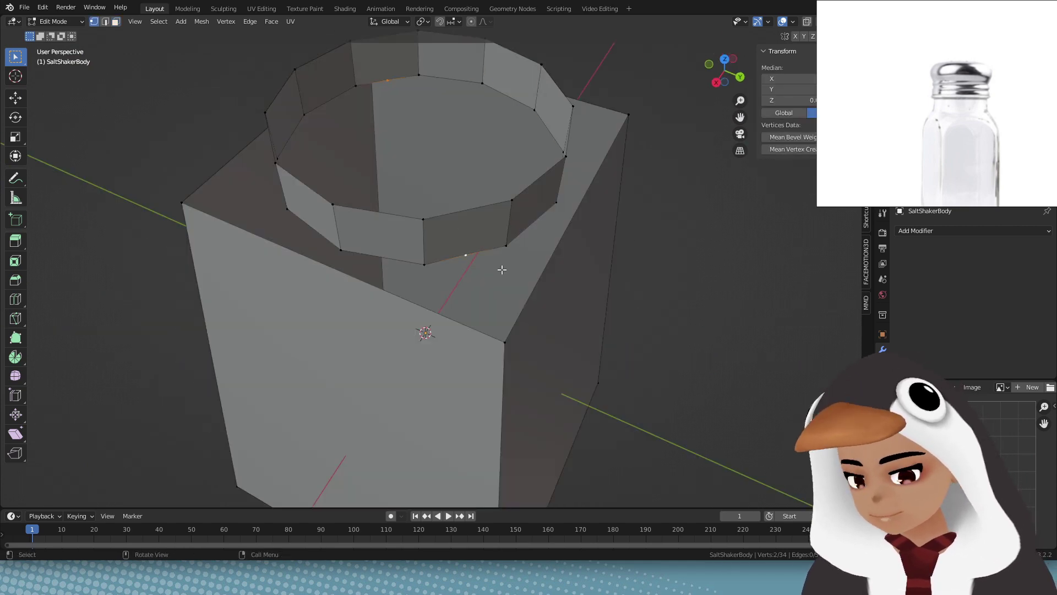
{"action": "key", "text": "x"}
{"action": "left_click", "coordinate": [492, 310]}
Step: Add two perpendicular, centred vertical loop cuts around the shaker body
{"action": "mouse_move", "coordinate": [496, 308]}
{"action": "middle_mouse_down"}
{"action": "mouse_move", "coordinate": [474, 290]}
{"action": "mouse_move", "coordinate": [542, 270]}
{"action": "mouse_move", "coordinate": [486, 309]}
{"action": "middle_mouse_up"}
{"action": "left_click", "coordinate": [727, 297], "text": "alt"}
{"action": "key", "text": "ctrl+r"}
{"action": "left_click", "coordinate": [487, 310]}
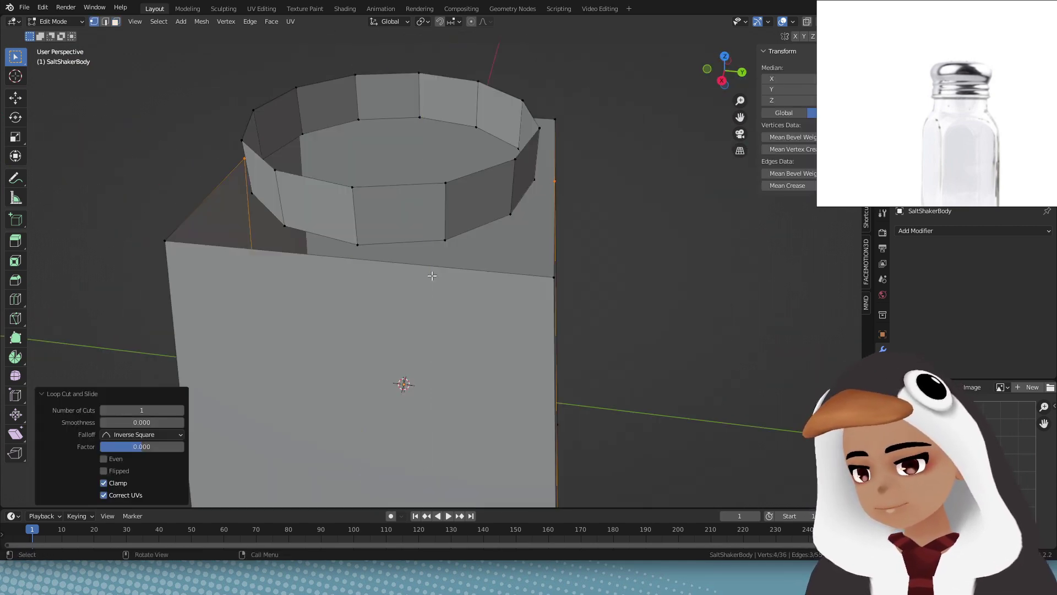
{"action": "middle_click_drag", "start_coordinate": [432, 276], "coordinate": [497, 349]}
{"action": "left_click", "coordinate": [417, 317]}
Step: Fill the gaps between the neck's lower ring and the body's top edges with faces
{"action": "key", "text": "3"}
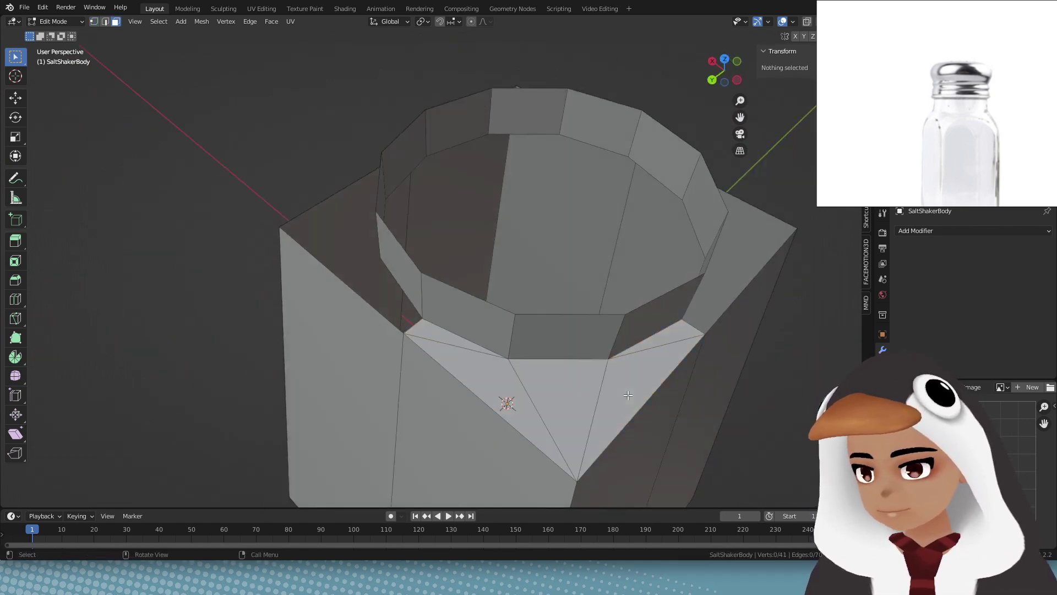
{"action": "key", "text": "1"}
{"action": "scroll", "coordinate": [573, 358], "scroll_direction": "down", "scroll_amount": 3}
{"action": "middle_click_drag", "start_coordinate": [574, 380], "coordinate": [660, 358]}
{"action": "left_click", "coordinate": [372, 259]}
{"action": "left_click", "coordinate": [363, 269], "text": "shift"}
{"action": "key", "text": "alt+a"}
{"action": "middle_click_drag", "start_coordinate": [483, 328], "coordinate": [314, 332]}
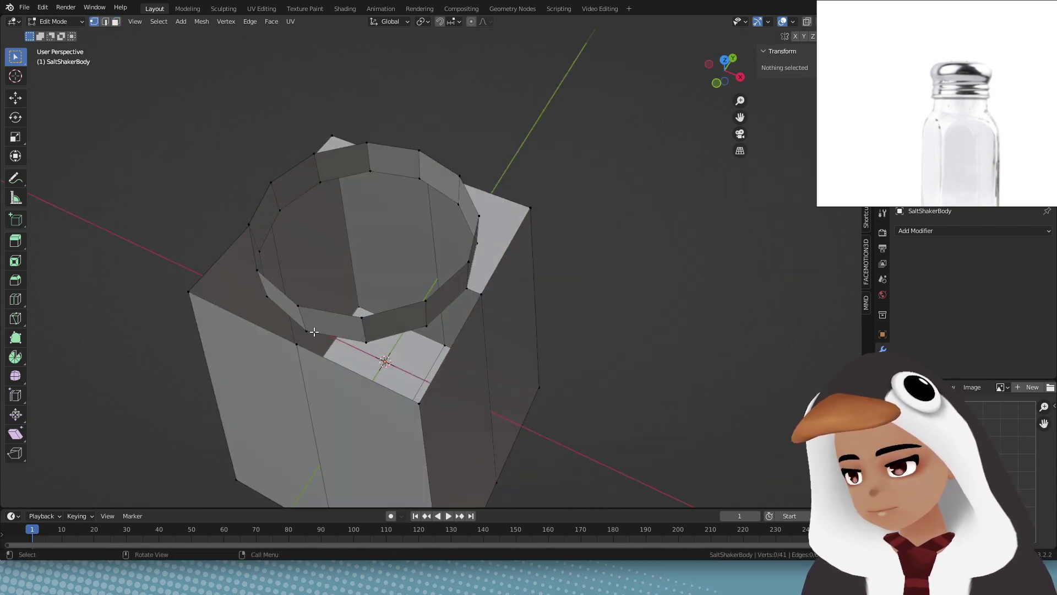
Step: Bevel the four top corner vertices of the body into triangular chamfers
{"action": "middle_click_drag", "start_coordinate": [502, 292], "coordinate": [467, 307]}
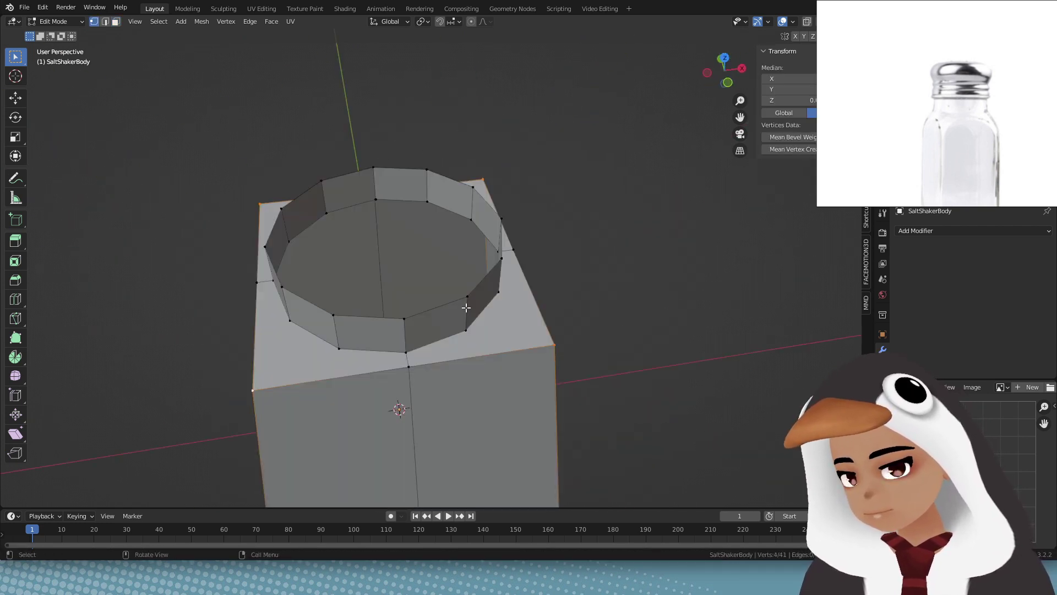
{"action": "left_click", "coordinate": [485, 434]}
{"action": "middle_click_drag", "start_coordinate": [485, 434], "coordinate": [595, 300]}
{"action": "key", "text": "alt+a"}
Step: Raise the neck's lower and upper edge loops along Z to form sloping shoulders below the neck
{"action": "left_click", "coordinate": [467, 280], "text": "alt"}
{"action": "key", "text": "g"}
{"action": "key", "text": "z"}
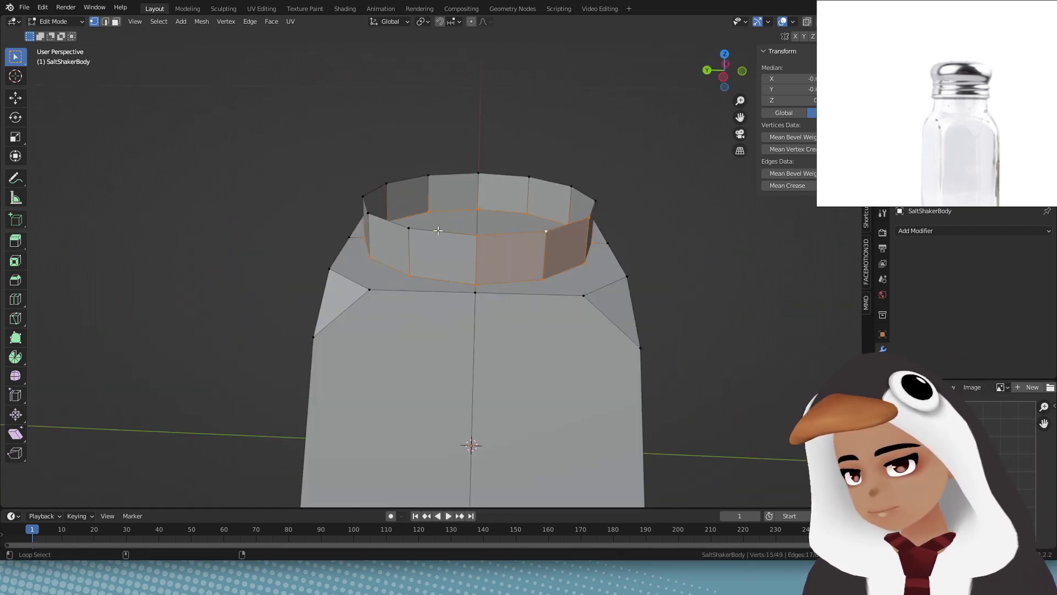
{"action": "left_click", "coordinate": [438, 231], "text": "alt+shift"}
{"action": "key", "text": "g"}
{"action": "key", "text": "z"}
{"action": "left_click", "coordinate": [454, 222]}
{"action": "middle_click_drag", "start_coordinate": [495, 234], "coordinate": [404, 255]}
{"action": "key", "text": "g"}
{"action": "key", "text": "z"}
{"action": "left_click", "coordinate": [450, 241]}
Step: Try adding a Decimate modifier to the shaker body
{"action": "key", "text": "alt+a"}
{"action": "left_click", "coordinate": [369, 270]}
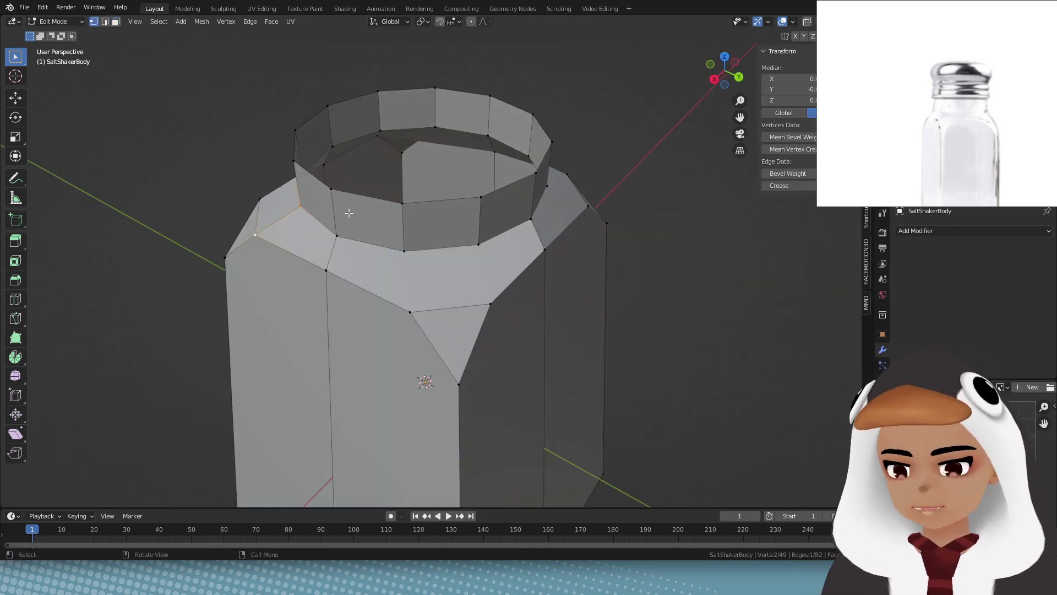
{"action": "middle_click_drag", "start_coordinate": [349, 213], "coordinate": [624, 267]}
{"action": "key", "text": "alt+a"}
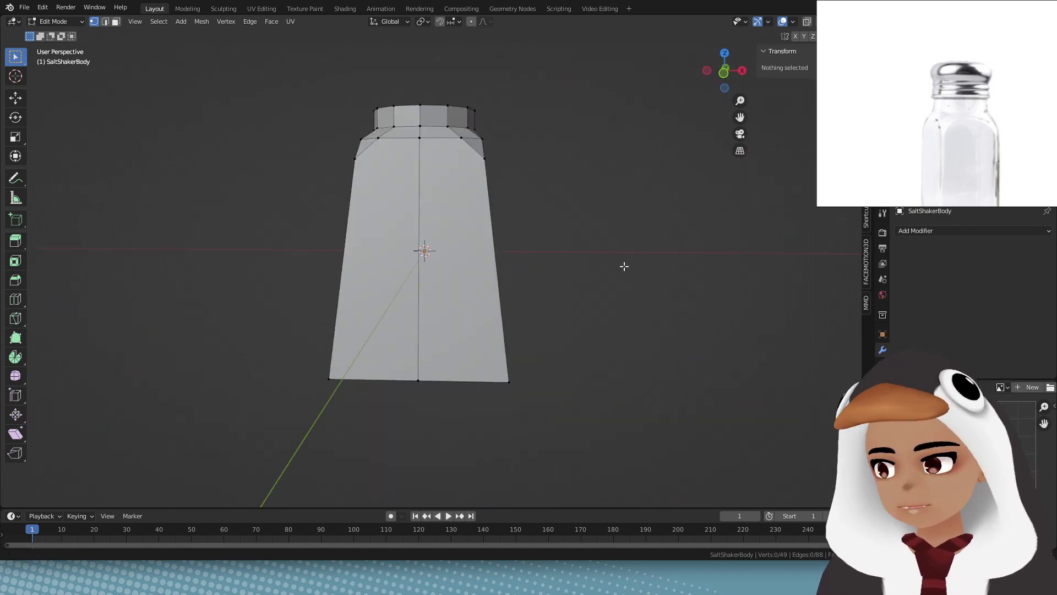
{"action": "left_click", "coordinate": [647, 398]}
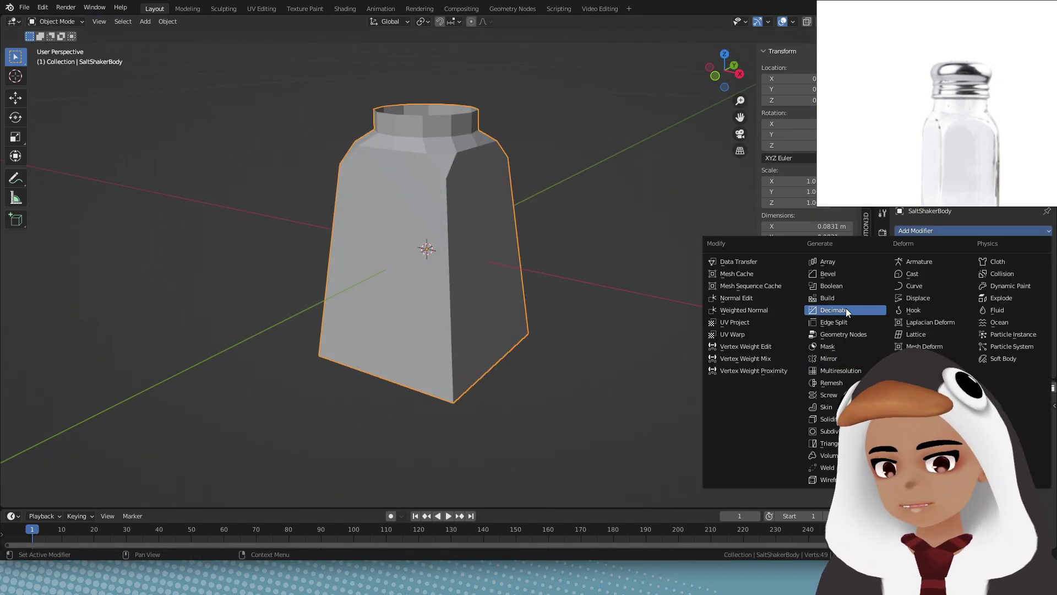
{"action": "left_click", "coordinate": [846, 309]}
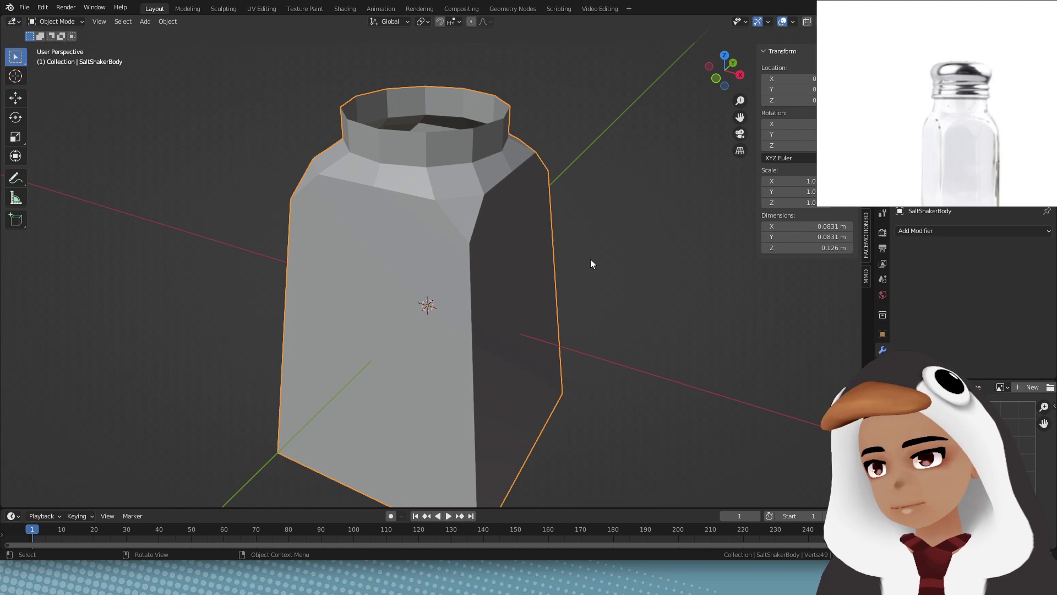
Step: Apply smooth shading to the shaker body
{"action": "key", "text": "Tab"}
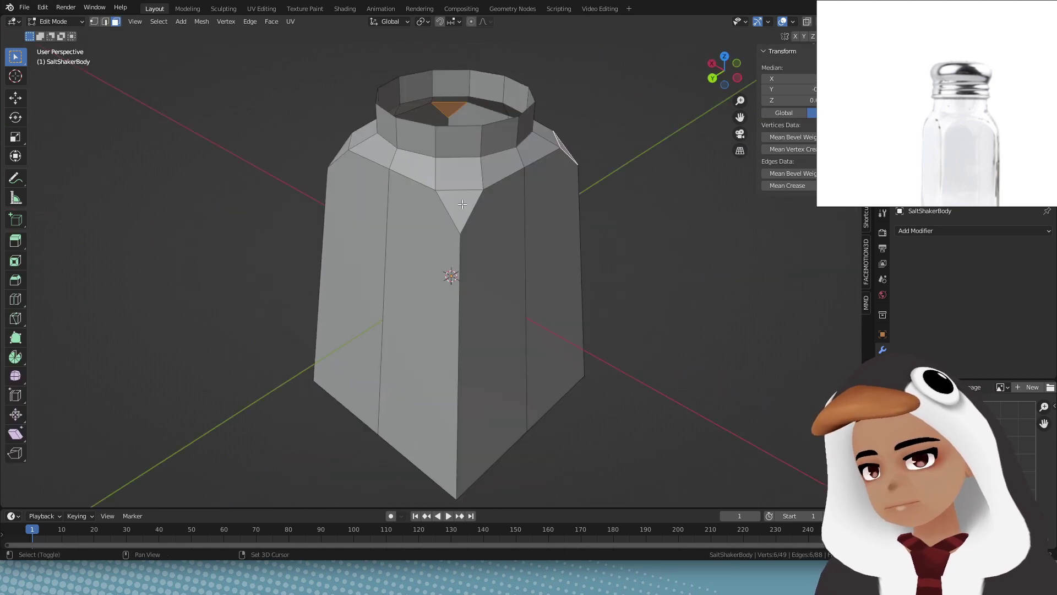
{"action": "mouse_move", "coordinate": [592, 204]}
{"action": "middle_mouse_down"}
{"action": "mouse_move", "coordinate": [538, 248]}
{"action": "mouse_move", "coordinate": [601, 288]}
{"action": "mouse_move", "coordinate": [636, 286]}
{"action": "mouse_move", "coordinate": [632, 377]}
{"action": "mouse_move", "coordinate": [578, 325]}
{"action": "middle_mouse_up"}
{"action": "key", "text": "Tab"}
{"action": "left_click", "coordinate": [167, 21]}
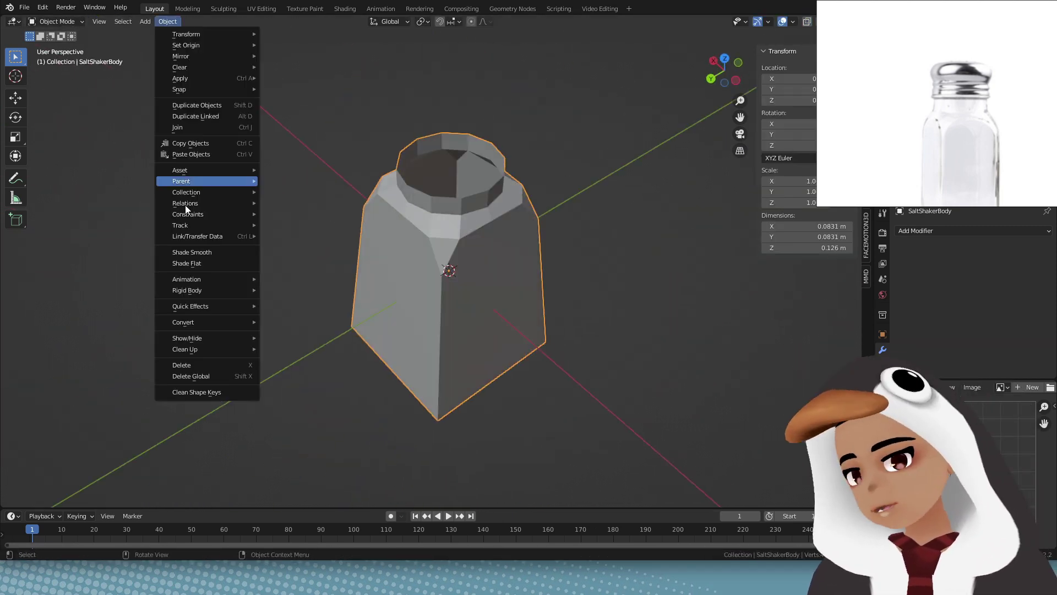
{"action": "left_click", "coordinate": [191, 252]}
{"action": "key", "text": "Tab"}
{"action": "key", "text": "Tab"}
Step: Extrude the neck's top edge loop along Z and scale it outward into a slightly wider lip
{"action": "mouse_move", "coordinate": [501, 179]}
{"action": "middle_mouse_down"}
{"action": "mouse_move", "coordinate": [554, 133]}
{"action": "mouse_move", "coordinate": [490, 190]}
{"action": "mouse_move", "coordinate": [509, 199]}
{"action": "middle_mouse_up"}
{"action": "key", "text": "Tab"}
{"action": "left_click", "coordinate": [464, 225], "text": "alt+shift"}
{"action": "key", "text": "e"}
{"action": "key", "text": "z"}
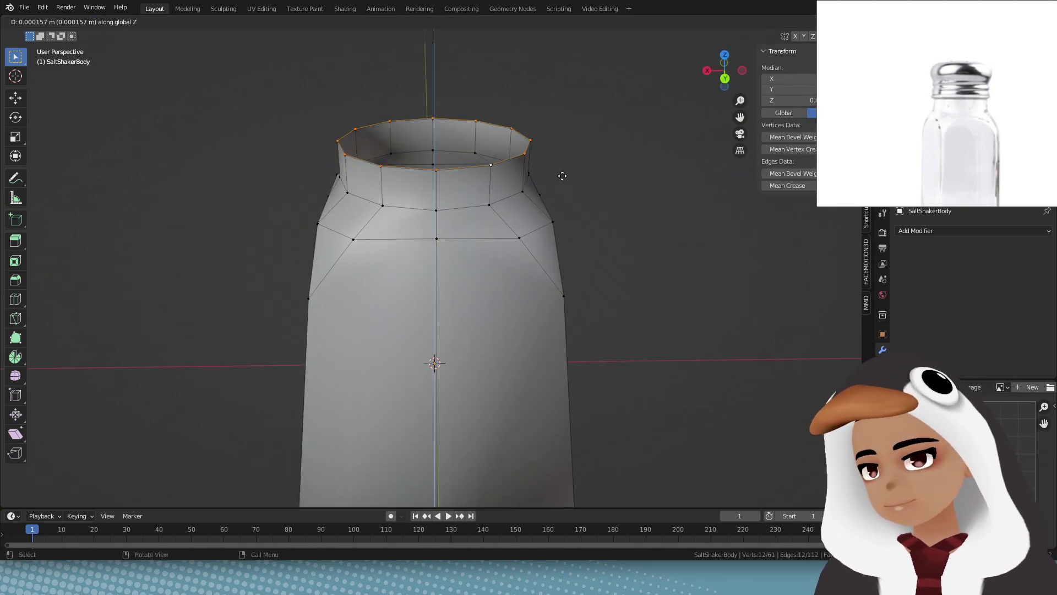
{"action": "left_click", "coordinate": [562, 175]}
{"action": "key", "text": "s"}
{"action": "left_click", "coordinate": [584, 171]}
{"action": "key", "text": "g"}
{"action": "key", "text": "z"}
{"action": "left_click", "coordinate": [586, 174]}
Step: Extrude the lip's edge loop upward about 0.0135 m along Z
{"action": "middle_click_drag", "start_coordinate": [576, 167], "coordinate": [543, 146]}
{"action": "key", "text": "e"}
{"action": "key", "text": "z"}
{"action": "left_click", "coordinate": [540, 140]}
{"action": "scroll", "coordinate": [537, 136], "scroll_direction": "down", "scroll_amount": 3}
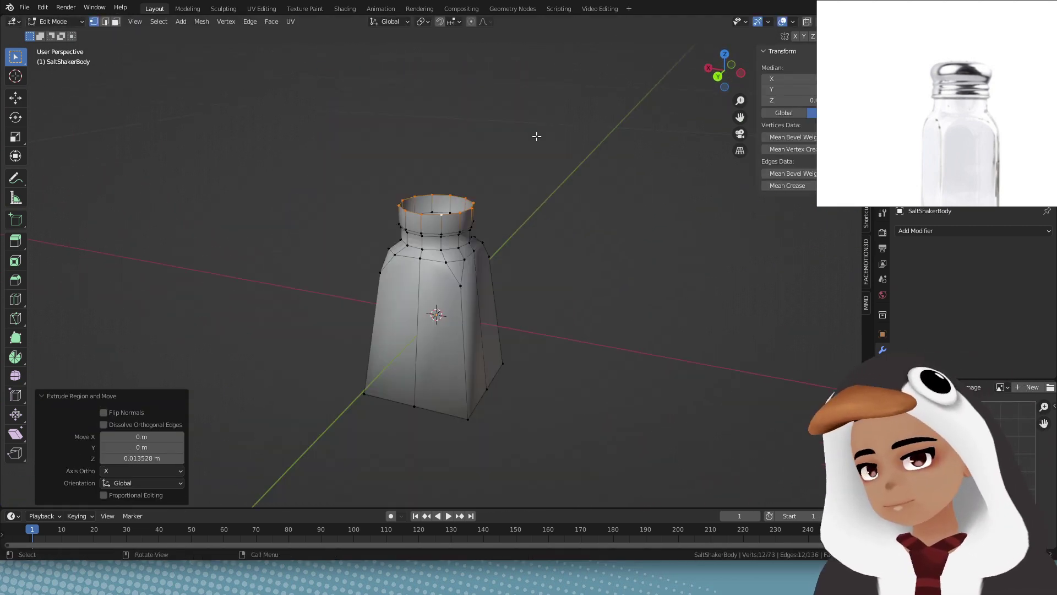
Step: Extrude the top edge loop along Z again, widen it, and add another section about 0.0068 m tall above
{"action": "key", "text": "e"}
{"action": "key", "text": "z"}
{"action": "left_click", "coordinate": [546, 211]}
{"action": "key", "text": "s"}
{"action": "left_click", "coordinate": [547, 193]}
{"action": "middle_click_drag", "start_coordinate": [548, 186], "coordinate": [627, 158]}
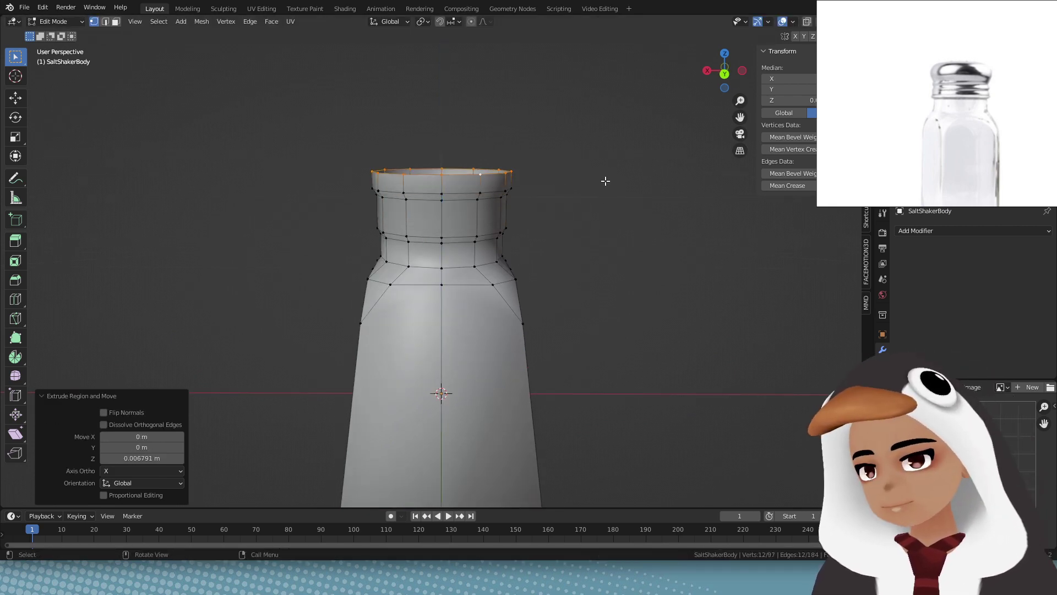
Step: Lower the top edge loop about 0.0044 m along Z and draw the opening inward to round the cap's shoulder
{"action": "key", "text": "g"}
{"action": "key", "text": "z"}
{"action": "left_click", "coordinate": [609, 160]}
{"action": "middle_click_drag", "start_coordinate": [609, 160], "coordinate": [663, 141]}
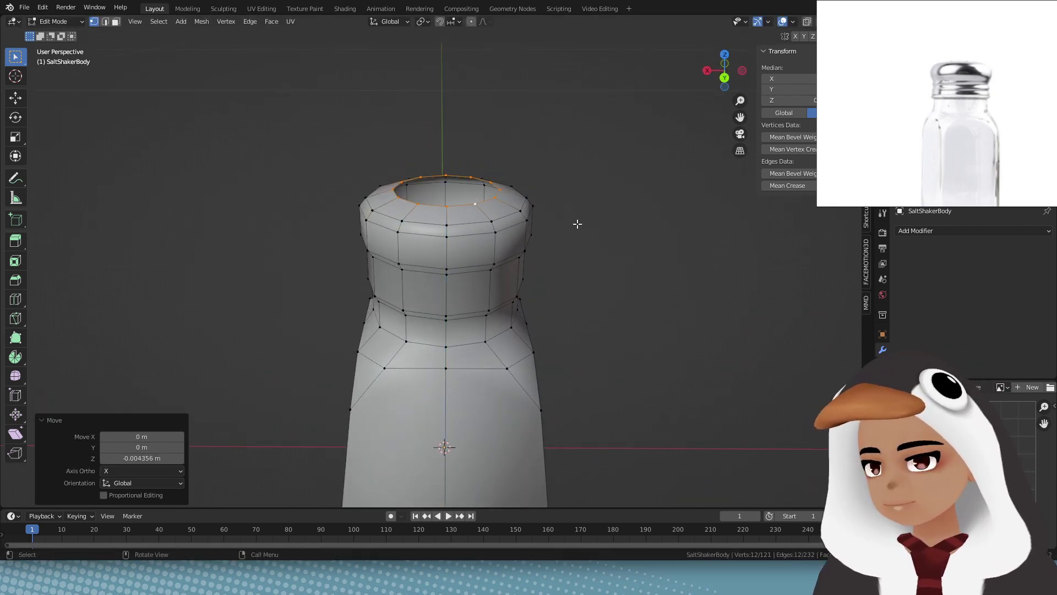
{"action": "left_click", "coordinate": [539, 213]}
{"action": "middle_click_drag", "start_coordinate": [539, 213], "coordinate": [606, 225]}
Step: Close the cap's dome with narrowing extruded rings, merge the innermost ring at its center, and adjust the tip's height along Z
{"action": "key", "text": "s"}
{"action": "key", "text": "e"}
{"action": "key", "text": "z"}
{"action": "left_click", "coordinate": [574, 259]}
{"action": "key", "text": "s"}
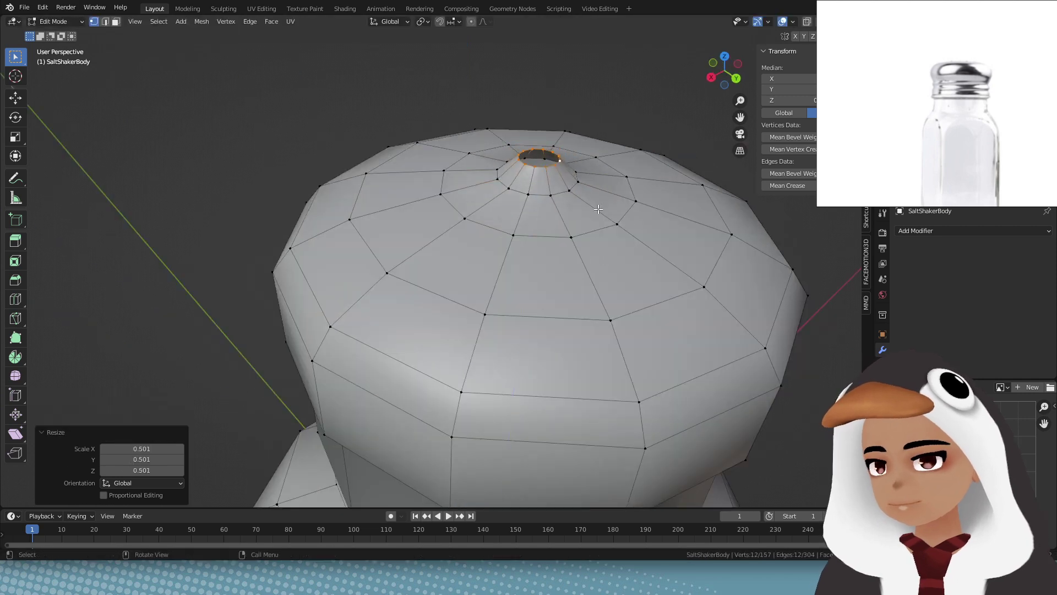
{"action": "key", "text": "m"}
{"action": "key", "text": "g"}
{"action": "key", "text": "z"}
{"action": "left_click", "coordinate": [561, 195]}
Step: Scale the shoulder edge loops and shift the lower shoulder loop along Z to refine the body's profile
{"action": "scroll", "coordinate": [561, 195], "scroll_direction": "down", "scroll_amount": 5}
{"action": "middle_click_drag", "start_coordinate": [562, 198], "coordinate": [395, 299]}
{"action": "left_click", "coordinate": [394, 301], "text": "alt"}
{"action": "left_click", "coordinate": [396, 352], "text": "alt+shift"}
{"action": "middle_click_drag", "start_coordinate": [398, 355], "coordinate": [558, 350]}
{"action": "left_click", "coordinate": [642, 346]}
{"action": "left_click", "coordinate": [523, 356], "text": "alt+shift"}
{"action": "key", "text": "s"}
{"action": "left_click", "coordinate": [611, 347]}
{"action": "left_click", "coordinate": [475, 357], "text": "alt"}
{"action": "key", "text": "g"}
{"action": "key", "text": "z"}
{"action": "left_click", "coordinate": [594, 360]}
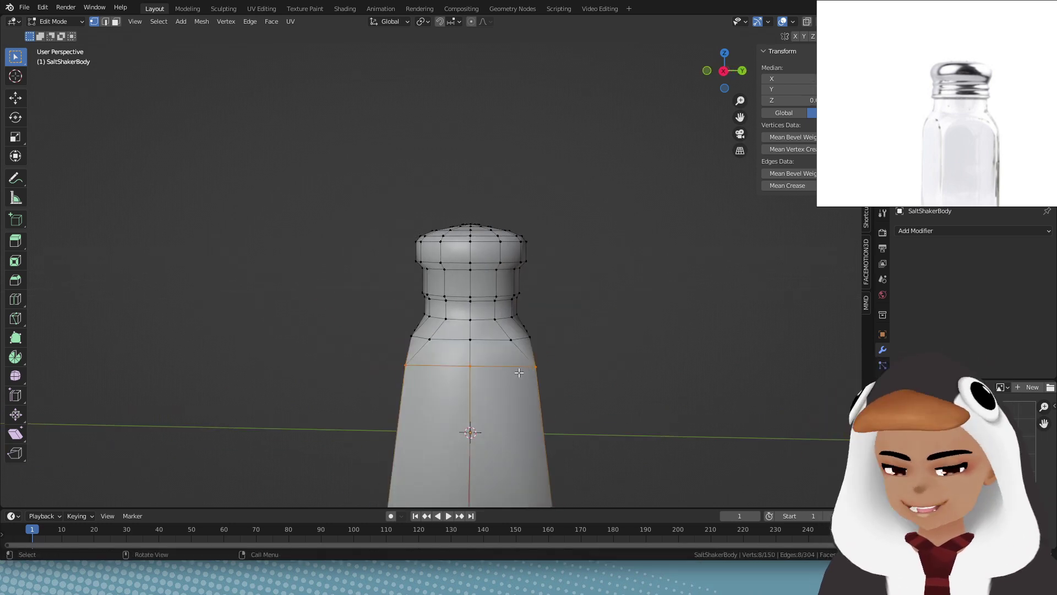
Step: Mark seams on the edge loops at the cap's lower rim, just beneath the rim, and around the neck
{"action": "middle_click_drag", "start_coordinate": [519, 373], "coordinate": [519, 441]}
{"action": "left_click", "coordinate": [519, 440], "text": "alt"}
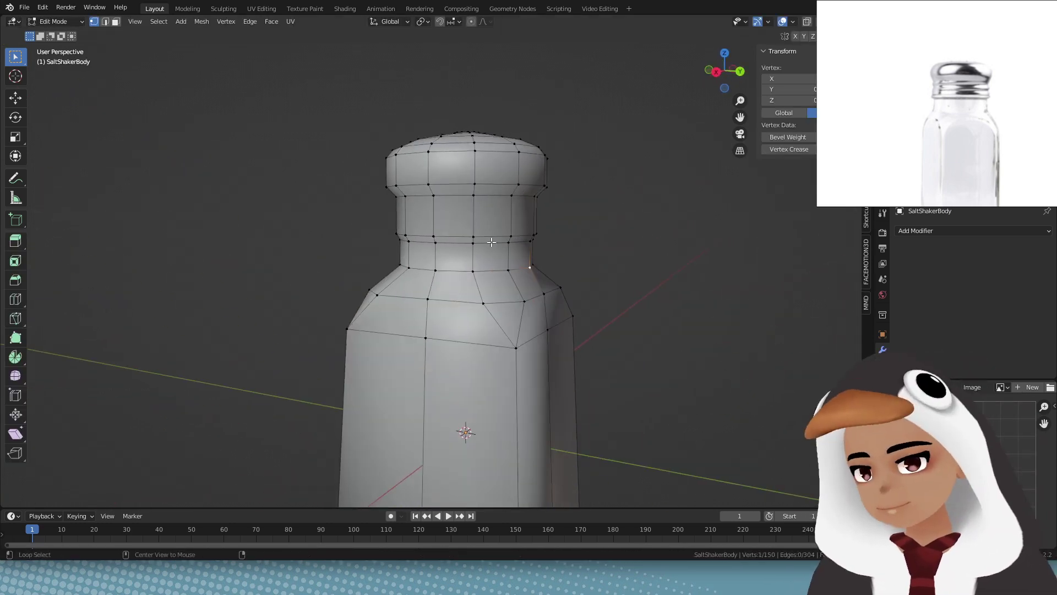
{"action": "left_click", "coordinate": [491, 242], "text": "alt"}
{"action": "middle_click_drag", "start_coordinate": [492, 241], "coordinate": [497, 171]}
{"action": "left_click", "coordinate": [479, 212], "text": "alt"}
{"action": "middle_click_drag", "start_coordinate": [478, 212], "coordinate": [515, 188]}
{"action": "key", "text": "alt+a"}
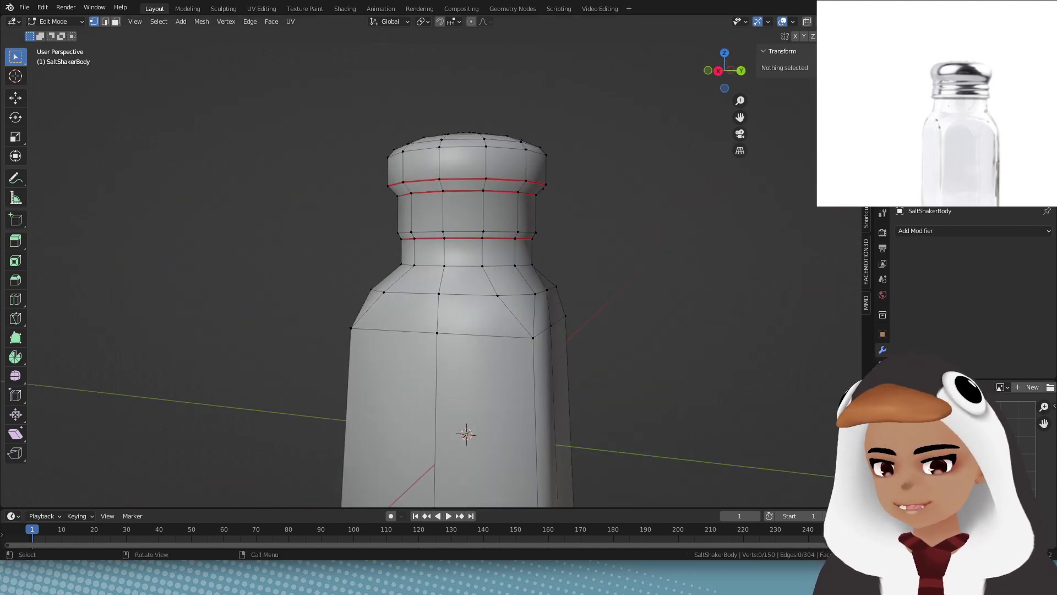
{"action": "mouse_move", "coordinate": [622, 248]}
{"action": "middle_mouse_down"}
{"action": "mouse_move", "coordinate": [659, 354]}
{"action": "mouse_move", "coordinate": [622, 264]}
{"action": "middle_mouse_up"}
{"action": "left_click", "coordinate": [543, 290], "text": "alt"}
{"action": "key", "text": "KP_7"}
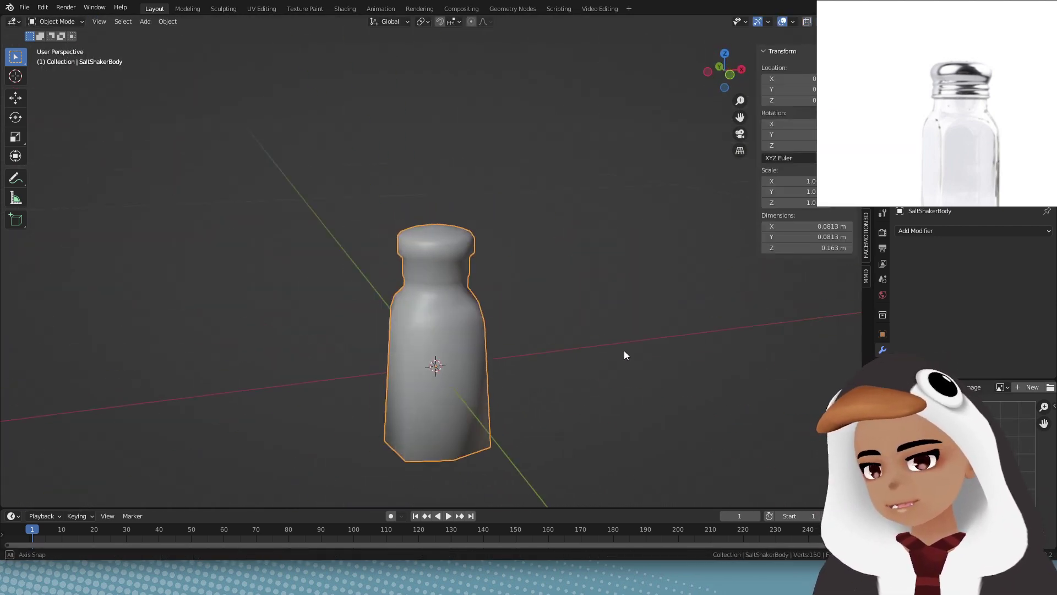
{"action": "scroll", "coordinate": [947, 91], "scroll_direction": "down", "scroll_amount": 8}
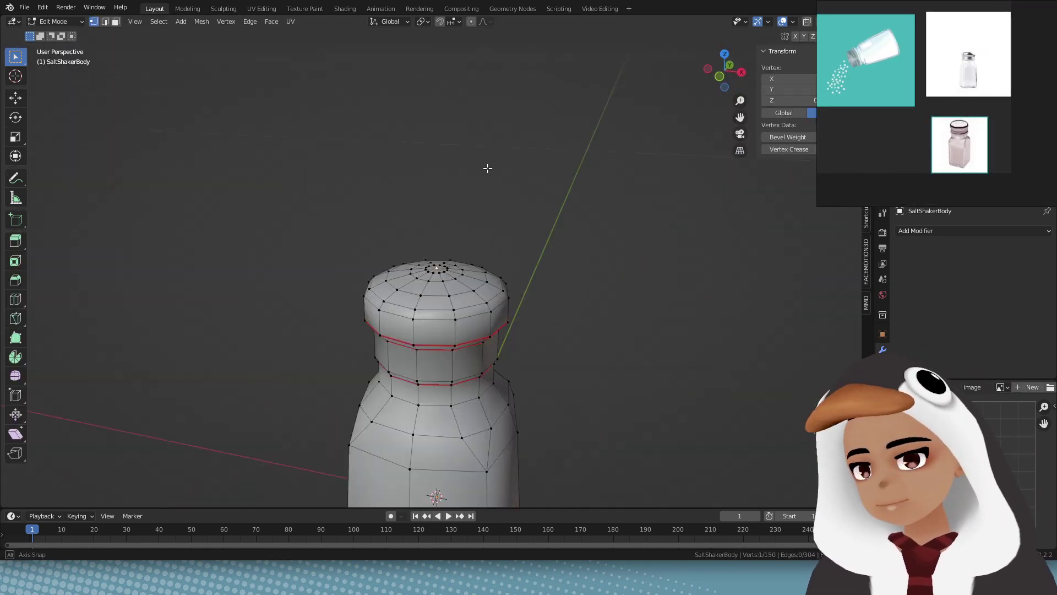
Step: Mark a seam around the cap's top loop and clear the seam from its lower rim loop
{"action": "middle_click_drag", "start_coordinate": [486, 167], "coordinate": [622, 235]}
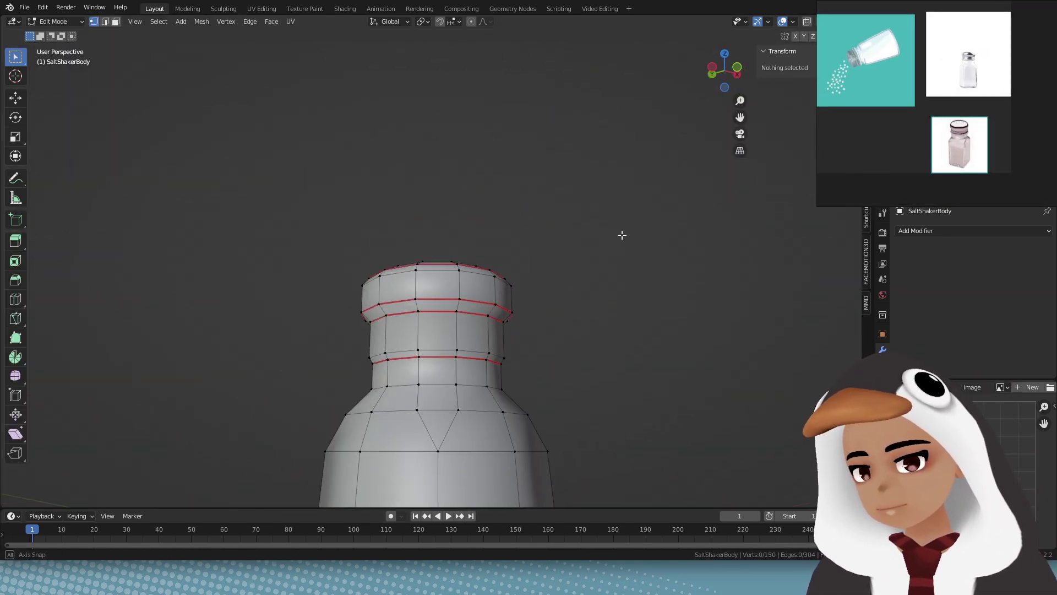
{"action": "left_click", "coordinate": [485, 303], "text": "alt"}
{"action": "key", "text": "ctrl+e"}
{"action": "left_click", "coordinate": [487, 467]}
{"action": "left_click", "coordinate": [579, 347]}
{"action": "middle_click_drag", "start_coordinate": [578, 347], "coordinate": [507, 262]}
{"action": "scroll", "coordinate": [507, 262], "scroll_direction": "down", "scroll_amount": 2}
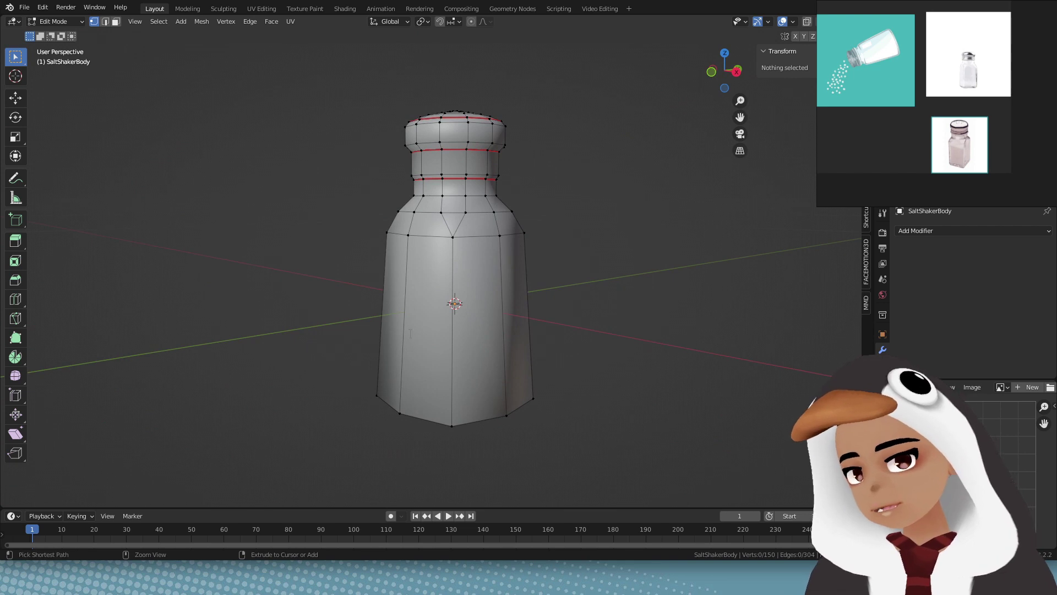
Step: In the Shading workspace, rename the shaker's material SaltShaker-Glass and name a second material SaltShaker-Metal
{"action": "key", "text": "Tab"}
{"action": "middle_click_drag", "start_coordinate": [333, 426], "coordinate": [559, 263]}
{"action": "scroll", "coordinate": [559, 263], "scroll_direction": "up", "scroll_amount": 1}
{"action": "left_click", "coordinate": [345, 9]}
{"action": "double_click", "coordinate": [504, 326]}
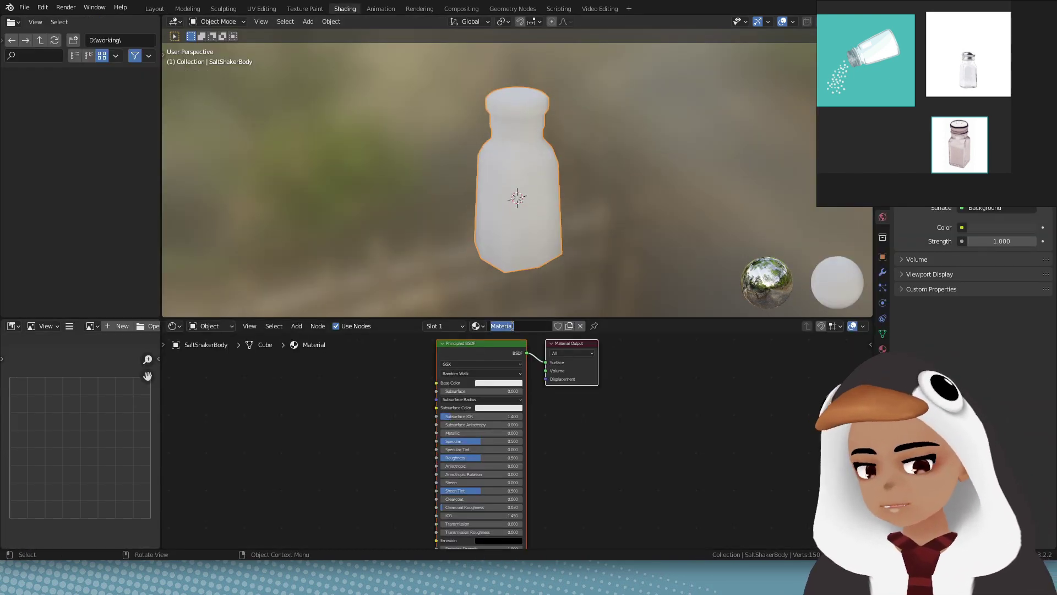
{"action": "key", "text": "Return"}
{"action": "middle_click_drag", "start_coordinate": [675, 193], "coordinate": [685, 190]}
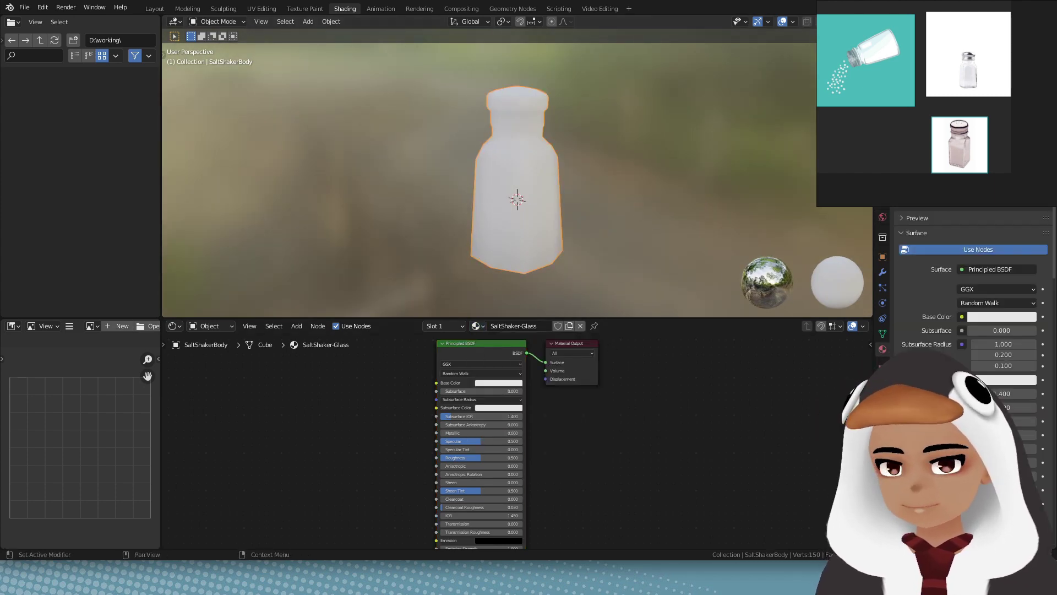
{"action": "type", "text": "SaltShaker-Metal"}
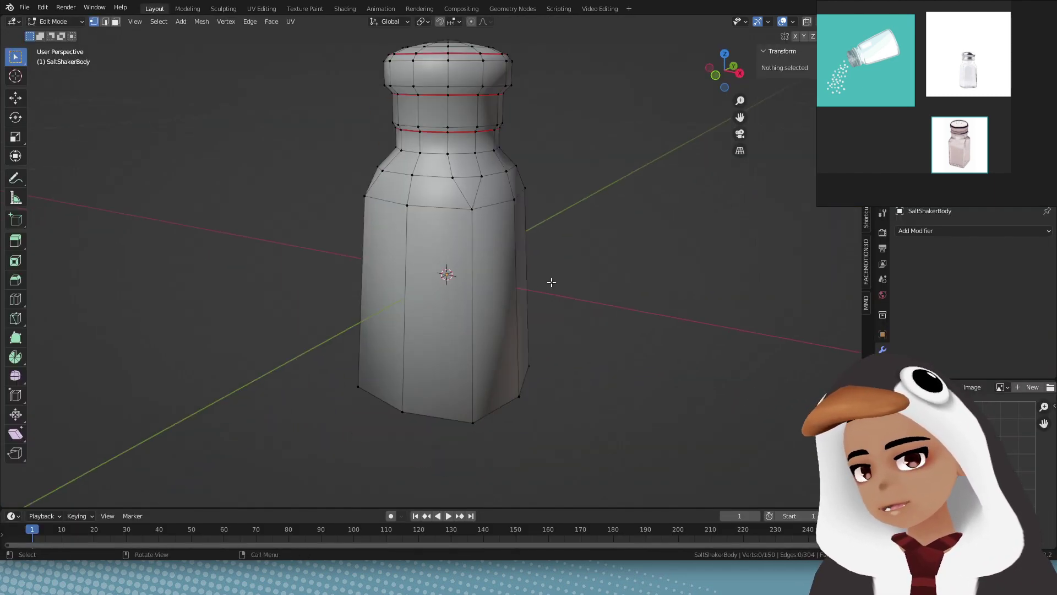
Step: Try to make an inner shell by duplicating the geometry below the neck seam and scaling the copy to 0.825
{"action": "scroll", "coordinate": [550, 283], "scroll_direction": "down", "scroll_amount": 2}
{"action": "key", "text": "KP_1"}
{"action": "key", "text": "b"}
{"action": "left_click_drag", "start_coordinate": [418, 262], "coordinate": [319, 173]}
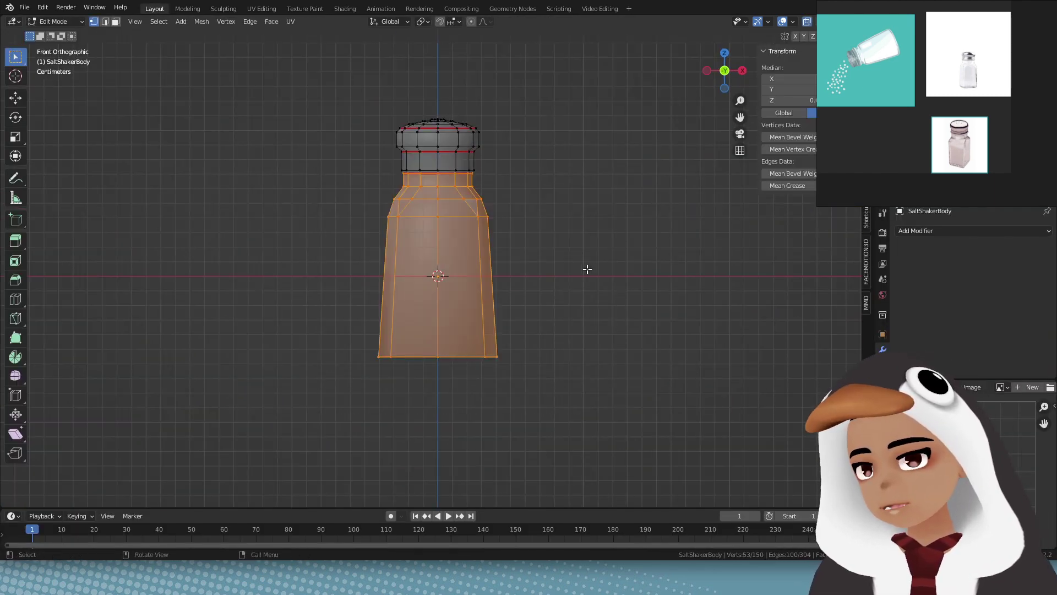
{"action": "key", "text": "shift+d"}
{"action": "right_click", "coordinate": [655, 250]}
{"action": "key", "text": "s"}
{"action": "left_click", "coordinate": [646, 246]}
{"action": "scroll", "coordinate": [642, 247], "scroll_direction": "up", "scroll_amount": 3}
{"action": "middle_click_drag", "start_coordinate": [641, 246], "coordinate": [574, 295]}
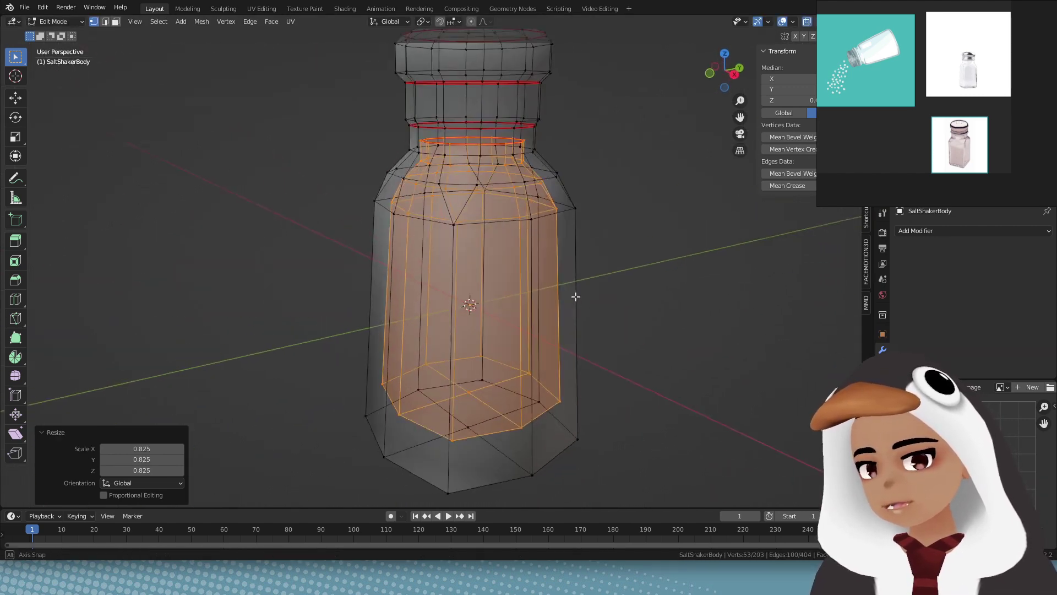
{"action": "right_click", "coordinate": [620, 298]}
{"action": "left_click", "coordinate": [666, 300]}
{"action": "key", "text": "Tab"}
{"action": "left_click", "coordinate": [930, 229]}
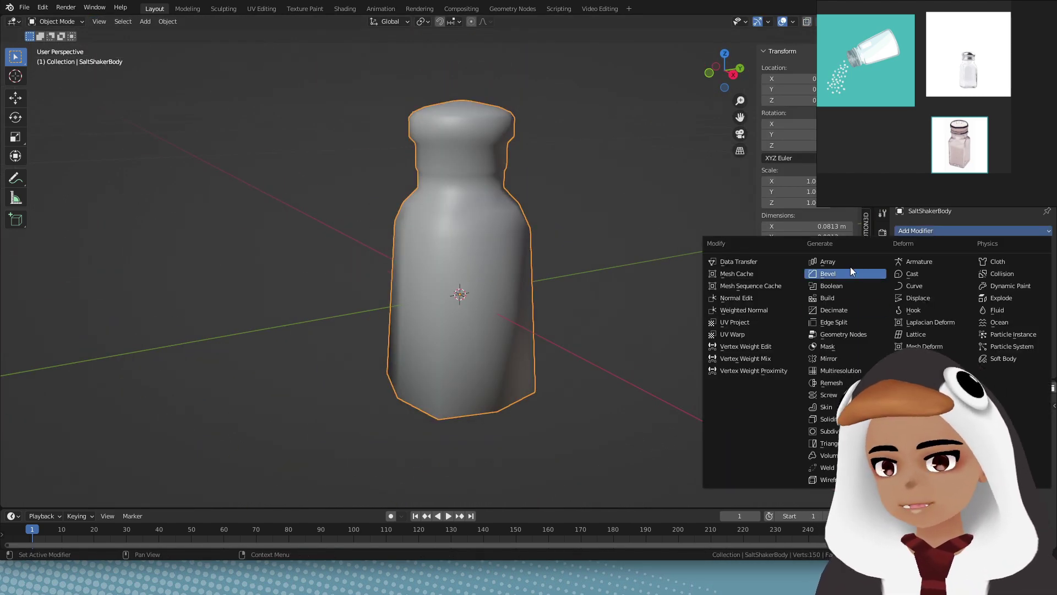
{"action": "left_click", "coordinate": [831, 419]}
{"action": "mouse_move", "coordinate": [771, 313]}
{"action": "middle_mouse_down"}
{"action": "mouse_move", "coordinate": [743, 315]}
{"action": "mouse_move", "coordinate": [777, 314]}
{"action": "middle_mouse_up"}
{"action": "key", "text": "ctrl+z"}
Step: Duplicate the shaker in place and give the copy a Solidify modifier with a thickness of 0.004 m
{"action": "key", "text": "shift+d"}
{"action": "right_click", "coordinate": [777, 314]}
{"action": "left_click", "coordinate": [945, 233]}
{"action": "left_click", "coordinate": [831, 419]}
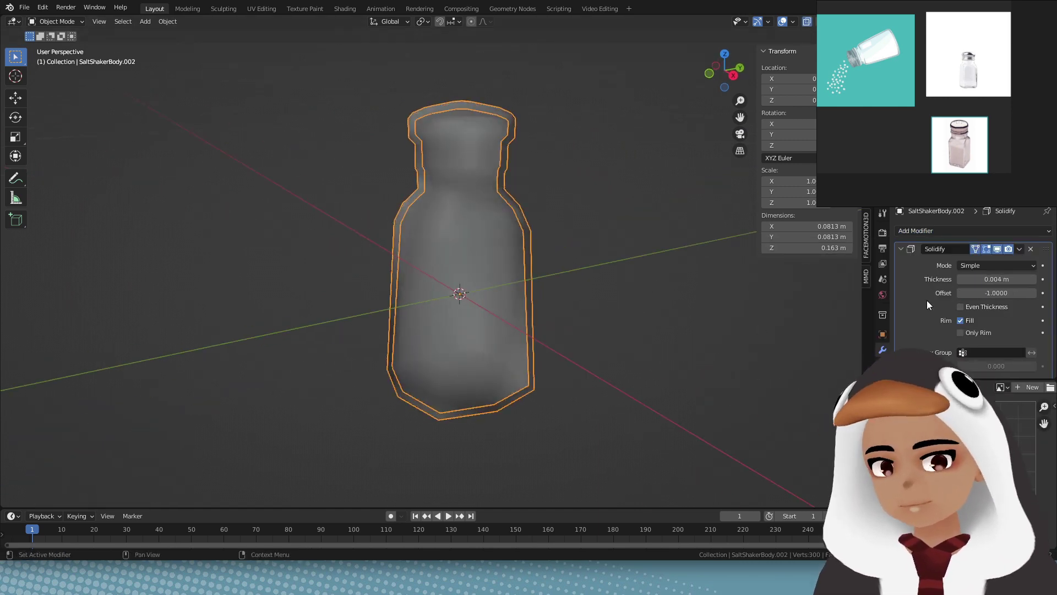
Step: Delete the cap and upper neck geometry from the solidified copy, keeping the bottle below the neck seam
{"action": "key", "text": "Tab"}
{"action": "mouse_move", "coordinate": [627, 264]}
{"action": "middle_mouse_down"}
{"action": "mouse_move", "coordinate": [621, 259]}
{"action": "mouse_move", "coordinate": [631, 251]}
{"action": "middle_mouse_up"}
{"action": "middle_click_drag", "start_coordinate": [597, 212], "coordinate": [621, 208]}
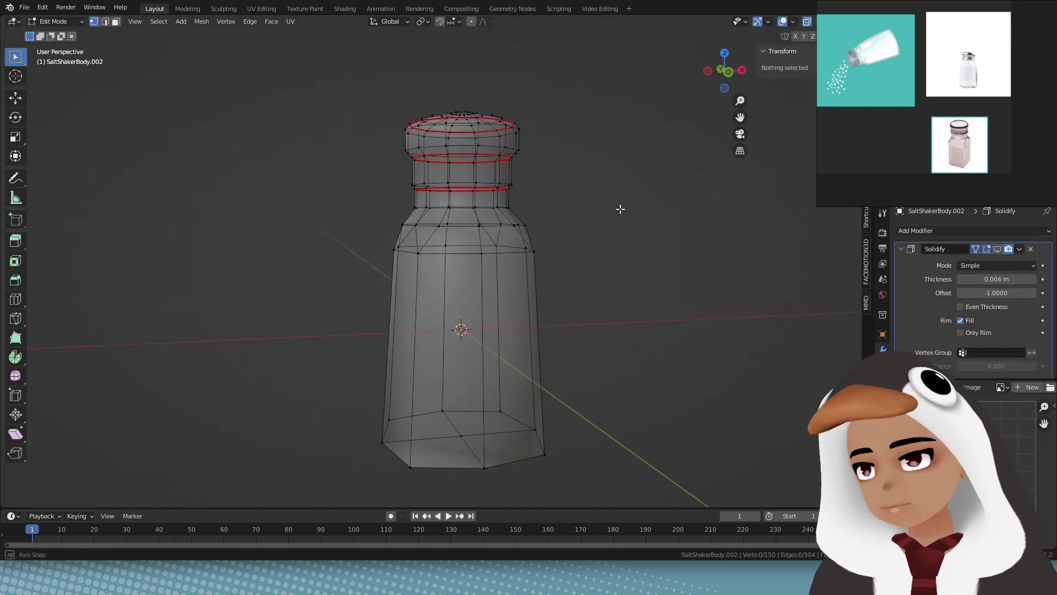
{"action": "key", "text": "KP_1"}
{"action": "left_click_drag", "start_coordinate": [370, 85], "coordinate": [579, 185]}
{"action": "key", "text": "x"}
{"action": "key", "text": "Tab"}
{"action": "key", "text": "alt+z"}
{"action": "middle_click_drag", "start_coordinate": [619, 239], "coordinate": [697, 310]}
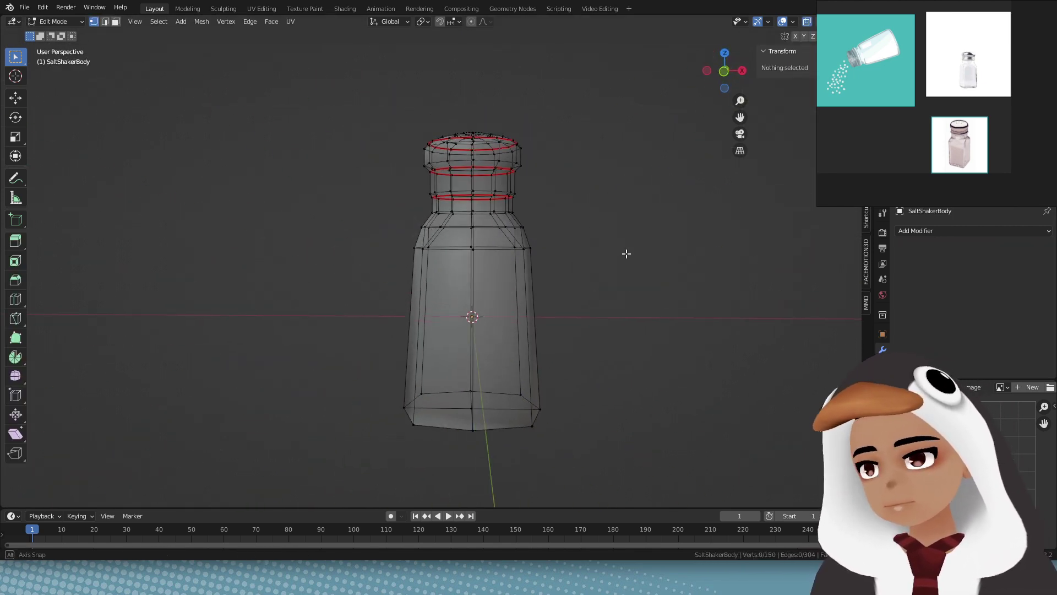
Step: Delete the vertices of the body and shoulders below the neck from the original shaker object
{"action": "middle_click_drag", "start_coordinate": [627, 254], "coordinate": [627, 258]}
{"action": "left_click_drag", "start_coordinate": [611, 468], "coordinate": [288, 206]}
{"action": "key", "text": "x"}
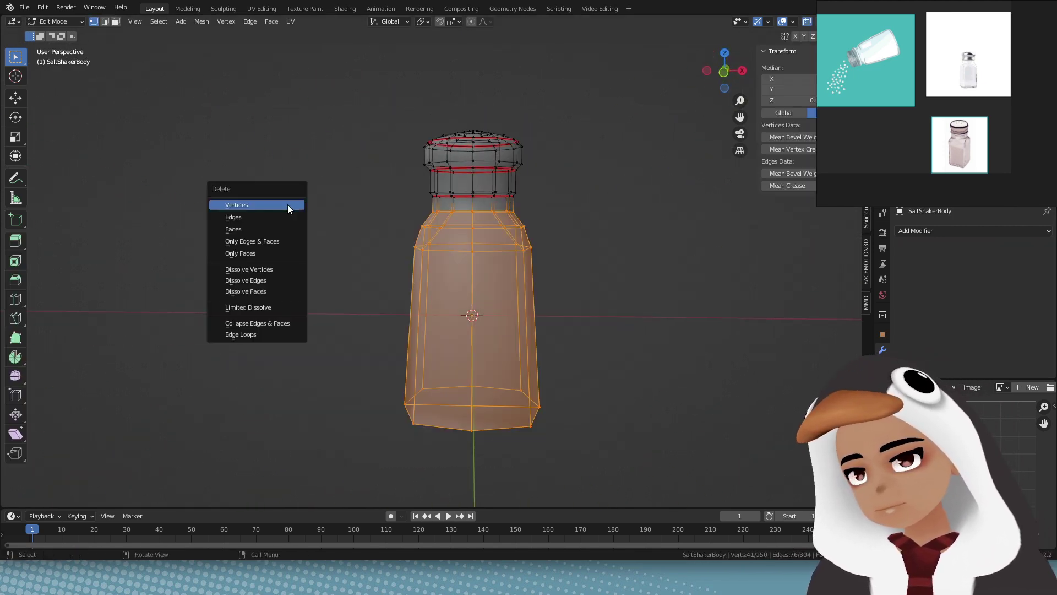
{"action": "left_click", "coordinate": [288, 206]}
{"action": "middle_click_drag", "start_coordinate": [297, 215], "coordinate": [309, 256]}
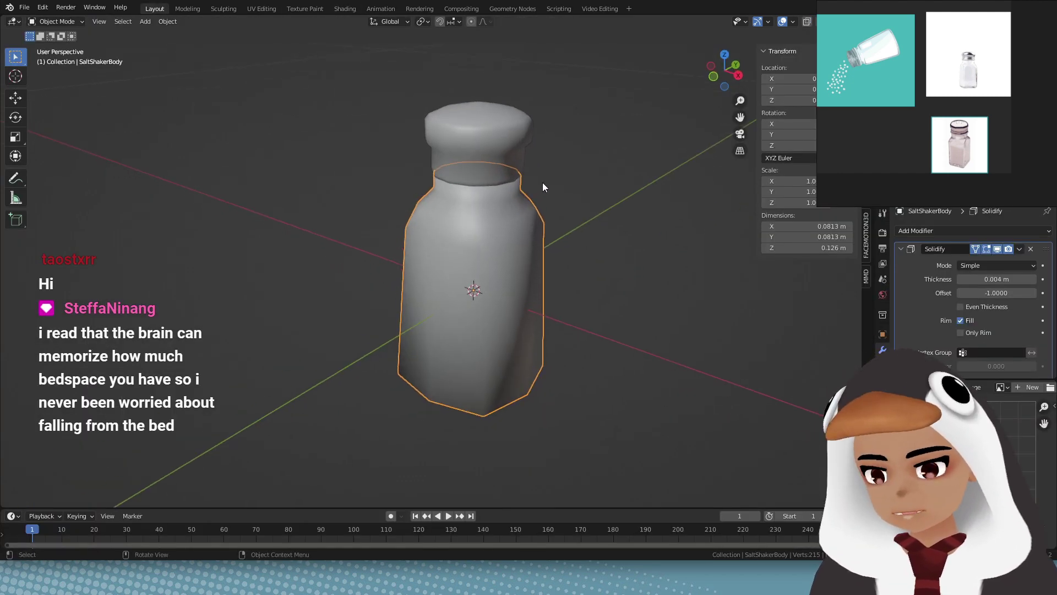
Step: Examine the underside faces of the solidified bottle in face selection mode
{"action": "key", "text": "Tab"}
{"action": "key", "text": "alt+z"}
{"action": "middle_click_drag", "start_coordinate": [543, 187], "coordinate": [547, 213]}
{"action": "scroll", "coordinate": [531, 304], "scroll_direction": "up", "scroll_amount": 3}
{"action": "key", "text": "alt+z"}
{"action": "key", "text": "3"}
{"action": "left_click", "coordinate": [499, 344], "text": "shift"}
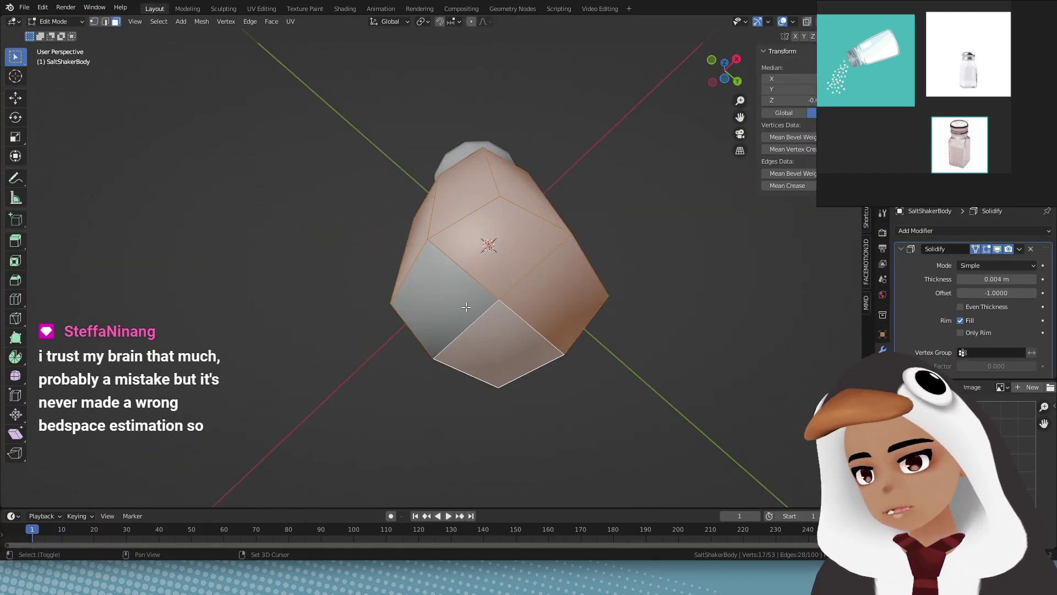
{"action": "middle_click_drag", "start_coordinate": [466, 306], "coordinate": [632, 252]}
{"action": "left_click", "coordinate": [571, 261]}
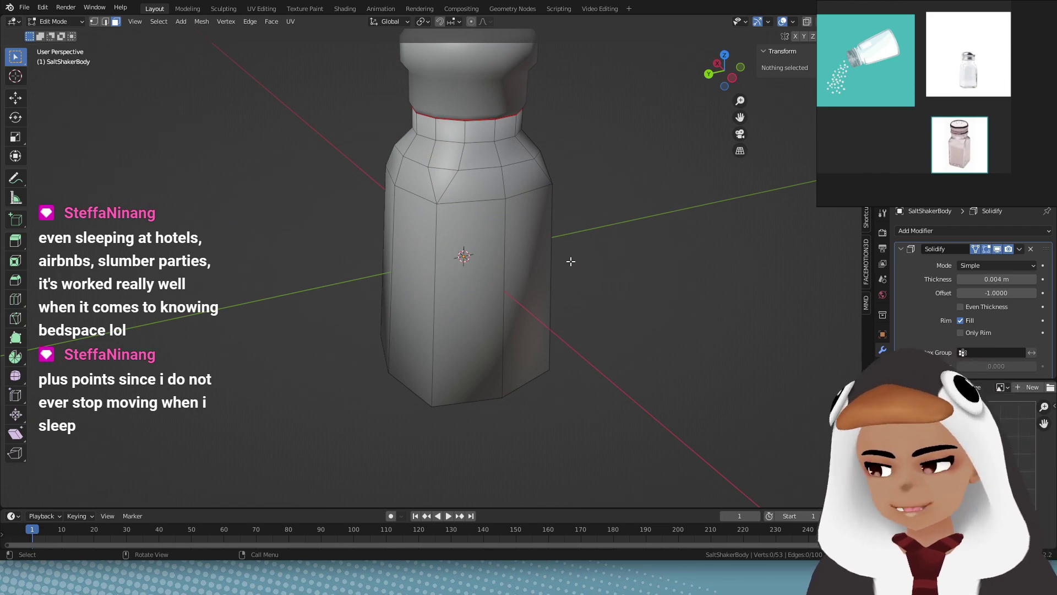
Step: Recalculate all of the bottle's face normals, trying the outside direction before switching them to the inside
{"action": "key", "text": "a"}
{"action": "key", "text": "shift+n"}
{"action": "middle_click_drag", "start_coordinate": [571, 261], "coordinate": [539, 275]}
{"action": "key", "text": "alt+a"}
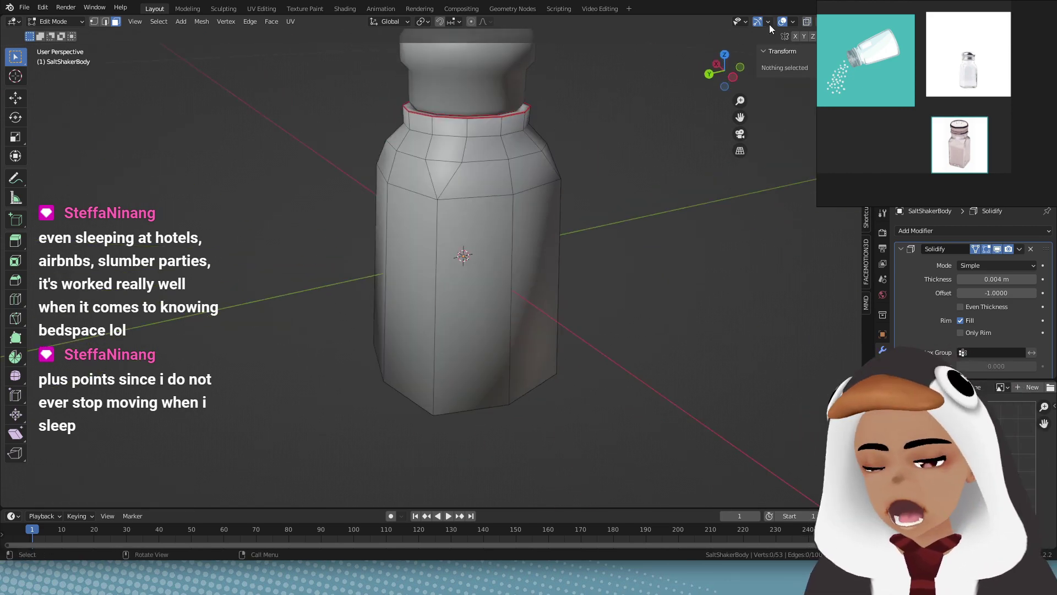
{"action": "left_click", "coordinate": [793, 22]}
{"action": "key", "text": "a"}
{"action": "key", "text": "shift+n"}
{"action": "key", "text": "ctrl+shift+n"}
{"action": "key", "text": "alt+z"}
{"action": "mouse_move", "coordinate": [484, 305]}
{"action": "middle_mouse_down"}
{"action": "mouse_move", "coordinate": [554, 309]}
{"action": "mouse_move", "coordinate": [569, 360]}
{"action": "mouse_move", "coordinate": [600, 359]}
{"action": "mouse_move", "coordinate": [583, 341]}
{"action": "middle_mouse_up"}
{"action": "key", "text": "Tab"}
{"action": "key", "text": "alt+z"}
Step: Set the SaltShaker-Glass material's alpha to 0.527 and its blend mode to Alpha Blend
{"action": "left_click", "coordinate": [344, 9]}
{"action": "middle_click_drag", "start_coordinate": [592, 243], "coordinate": [578, 204]}
{"action": "scroll", "coordinate": [579, 204], "scroll_direction": "up", "scroll_amount": 3}
{"action": "middle_click_drag", "start_coordinate": [571, 454], "coordinate": [574, 449]}
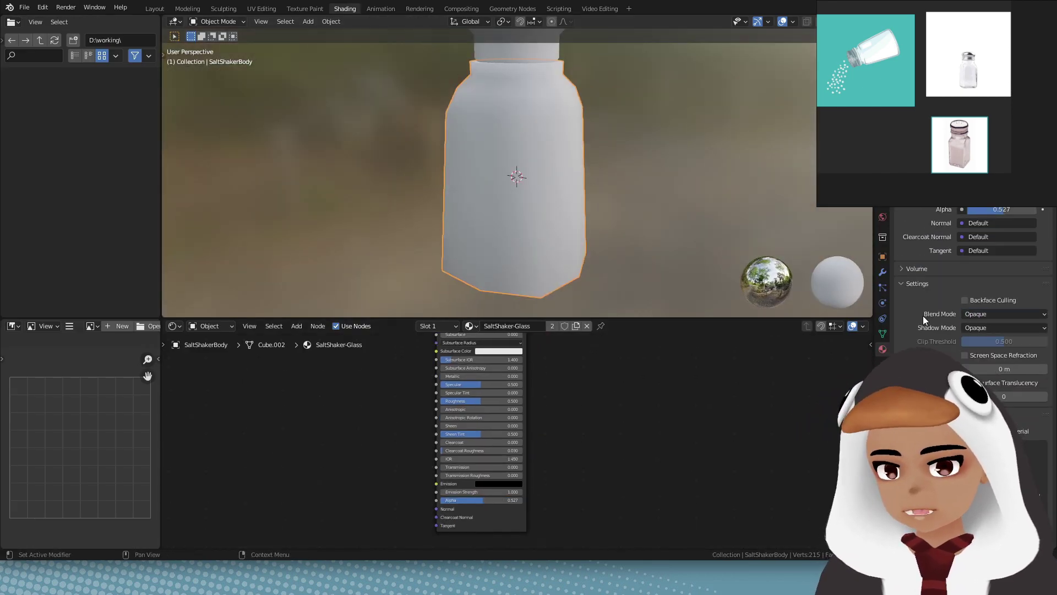
{"action": "left_click", "coordinate": [1004, 313]}
{"action": "left_click", "coordinate": [988, 379]}
{"action": "middle_click_drag", "start_coordinate": [633, 220], "coordinate": [732, 181]}
{"action": "middle_click_drag", "start_coordinate": [732, 181], "coordinate": [741, 261], "text": "shift"}
Step: Darken the base color of the cap's material to a dark grey
{"action": "left_click", "coordinate": [528, 104]}
{"action": "scroll", "coordinate": [959, 386], "scroll_direction": "up", "scroll_amount": 10}
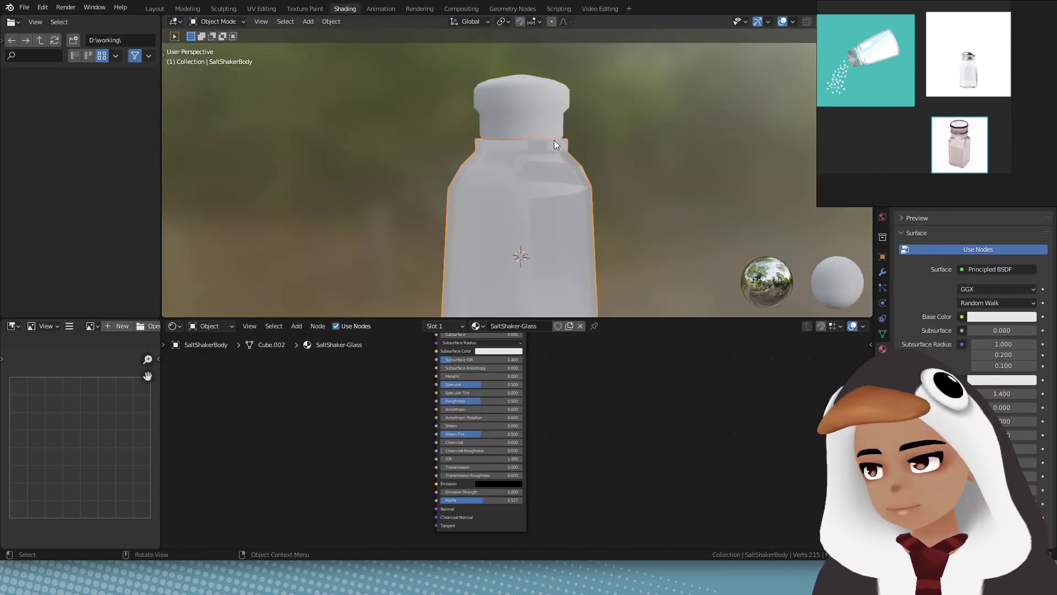
{"action": "middle_click_drag", "start_coordinate": [554, 141], "coordinate": [595, 133]}
{"action": "left_click", "coordinate": [531, 104]}
{"action": "middle_click_drag", "start_coordinate": [542, 397], "coordinate": [542, 451]}
{"action": "left_click", "coordinate": [501, 381]}
{"action": "left_click_drag", "start_coordinate": [540, 277], "coordinate": [539, 316]}
{"action": "middle_click_drag", "start_coordinate": [557, 220], "coordinate": [542, 234]}
Step: Tint the SaltShaker-Glass base color light blue and lower its alpha to 0.200
{"action": "left_click", "coordinate": [517, 188]}
{"action": "left_click", "coordinate": [505, 383]}
{"action": "left_click_drag", "start_coordinate": [509, 292], "coordinate": [512, 292]}
{"action": "left_click", "coordinate": [661, 209]}
{"action": "middle_click_drag", "start_coordinate": [661, 221], "coordinate": [678, 198]}
{"action": "scroll", "coordinate": [969, 287], "scroll_direction": "down", "scroll_amount": 15}
{"action": "middle_click_drag", "start_coordinate": [616, 468], "coordinate": [635, 419]}
{"action": "left_click_drag", "start_coordinate": [538, 507], "coordinate": [478, 507]}
{"action": "mouse_move", "coordinate": [688, 182]}
{"action": "middle_mouse_down"}
{"action": "mouse_move", "coordinate": [748, 218]}
{"action": "mouse_move", "coordinate": [699, 226]}
{"action": "middle_mouse_up"}
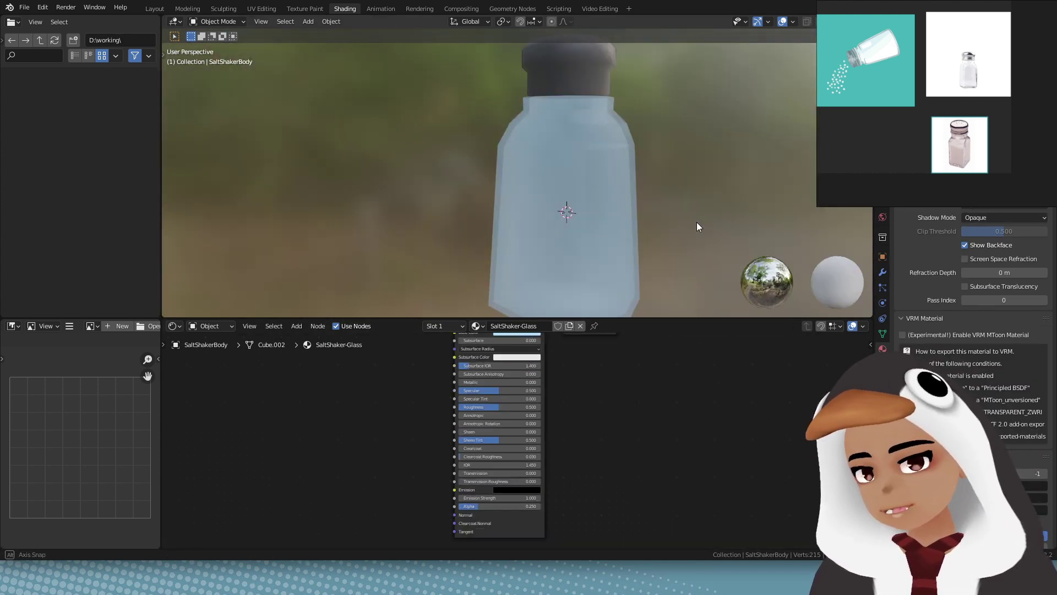
Step: Return to the Layout workspace and select the shaker cap
{"action": "left_click", "coordinate": [154, 9]}
{"action": "left_click", "coordinate": [451, 105]}
{"action": "key", "text": "s"}
{"action": "right_click", "coordinate": [540, 138]}
{"action": "right_click", "coordinate": [454, 106]}
{"action": "left_click", "coordinate": [455, 106]}
{"action": "key", "text": "s"}
{"action": "right_click", "coordinate": [554, 109]}
Step: Set the cap's origin to its geometry and scale the cap up to fit over the bottle's neck
{"action": "right_click", "coordinate": [446, 99]}
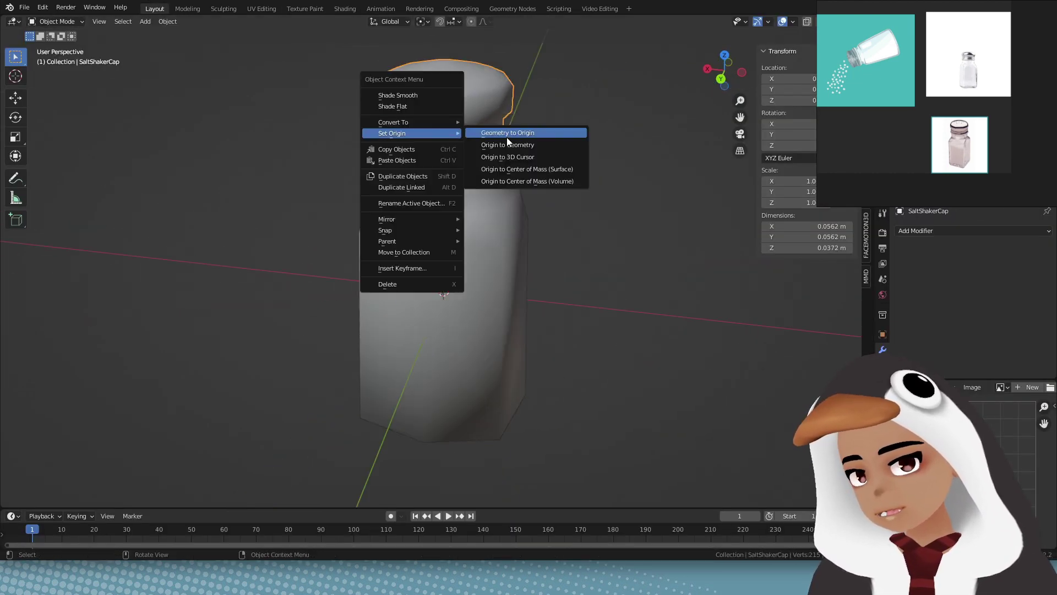
{"action": "left_click", "coordinate": [508, 145]}
{"action": "key", "text": "s"}
{"action": "left_click", "coordinate": [528, 157]}
{"action": "scroll", "coordinate": [726, 331], "scroll_direction": "up", "scroll_amount": 5}
{"action": "middle_click_drag", "start_coordinate": [591, 213], "coordinate": [650, 187]}
{"action": "key", "text": "s"}
{"action": "left_click", "coordinate": [706, 313]}
Step: Reposition the cap along Z over the bottle's neck and fine-tune its scale to about 0.066 m wide
{"action": "key", "text": "g"}
{"action": "key", "text": "z"}
{"action": "left_click", "coordinate": [646, 216]}
{"action": "key", "text": "s"}
{"action": "left_click", "coordinate": [652, 188]}
{"action": "scroll", "coordinate": [647, 205], "scroll_direction": "down", "scroll_amount": 6}
{"action": "left_click", "coordinate": [529, 276]}
{"action": "middle_click_drag", "start_coordinate": [639, 242], "coordinate": [652, 285]}
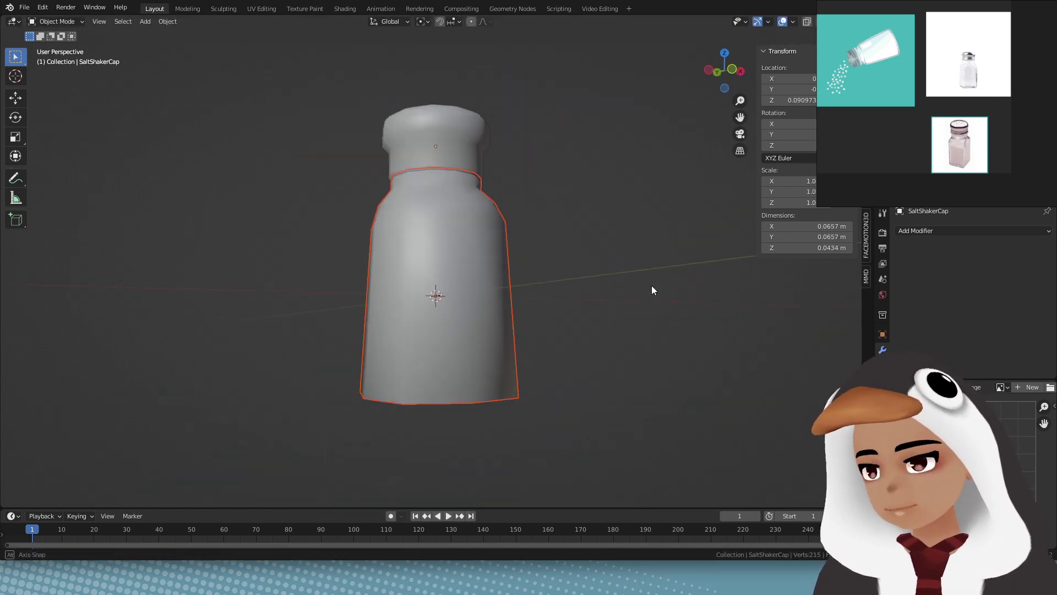
Step: Show the scene in Material Preview shading and select the glass bottle body
{"action": "key", "text": "z"}
{"action": "mouse_move", "coordinate": [572, 182]}
{"action": "middle_mouse_down"}
{"action": "mouse_move", "coordinate": [530, 135]}
{"action": "mouse_move", "coordinate": [589, 134]}
{"action": "middle_mouse_up"}
{"action": "left_click", "coordinate": [345, 9]}
{"action": "mouse_move", "coordinate": [661, 220]}
{"action": "middle_mouse_down"}
{"action": "mouse_move", "coordinate": [718, 260]}
{"action": "mouse_move", "coordinate": [541, 236]}
{"action": "middle_mouse_up"}
{"action": "left_click", "coordinate": [541, 236]}
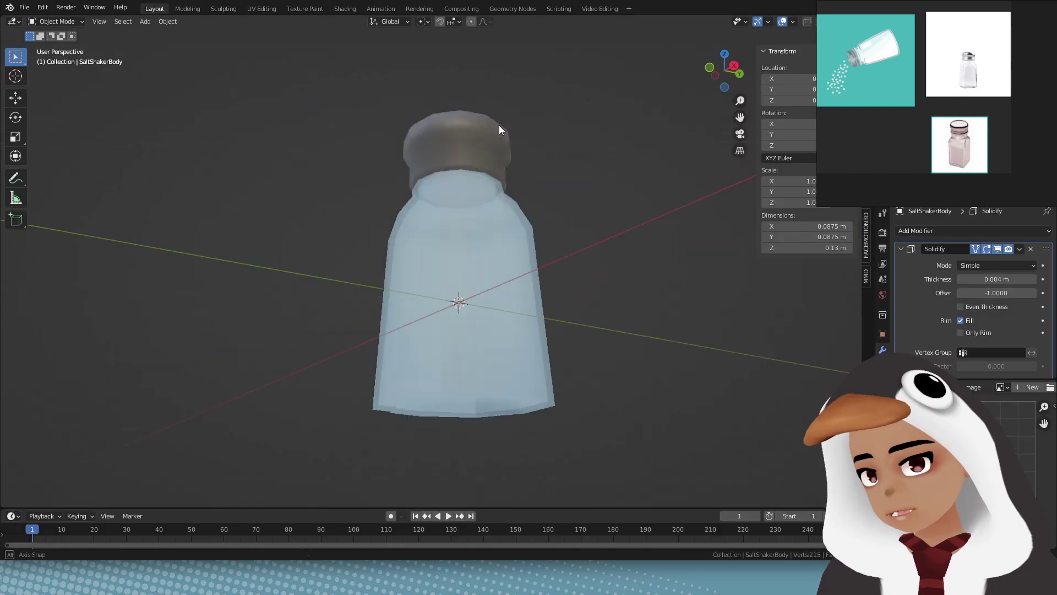
Step: Apply the bottle body's Solidify modifier and open its whole mesh for editing
{"action": "middle_click_drag", "start_coordinate": [499, 125], "coordinate": [500, 187]}
{"action": "key", "text": "Tab"}
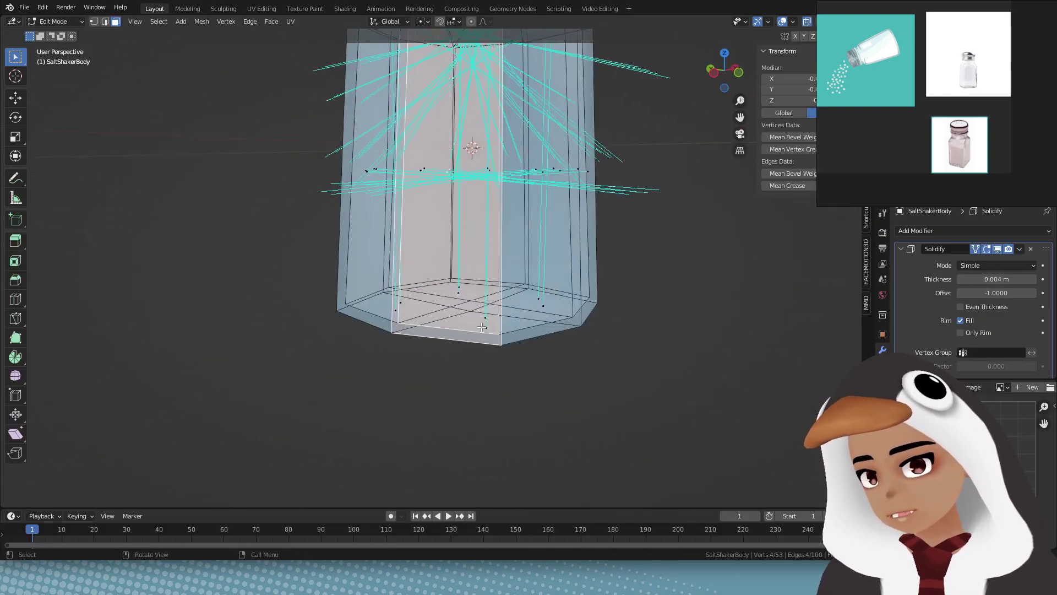
{"action": "key", "text": "a"}
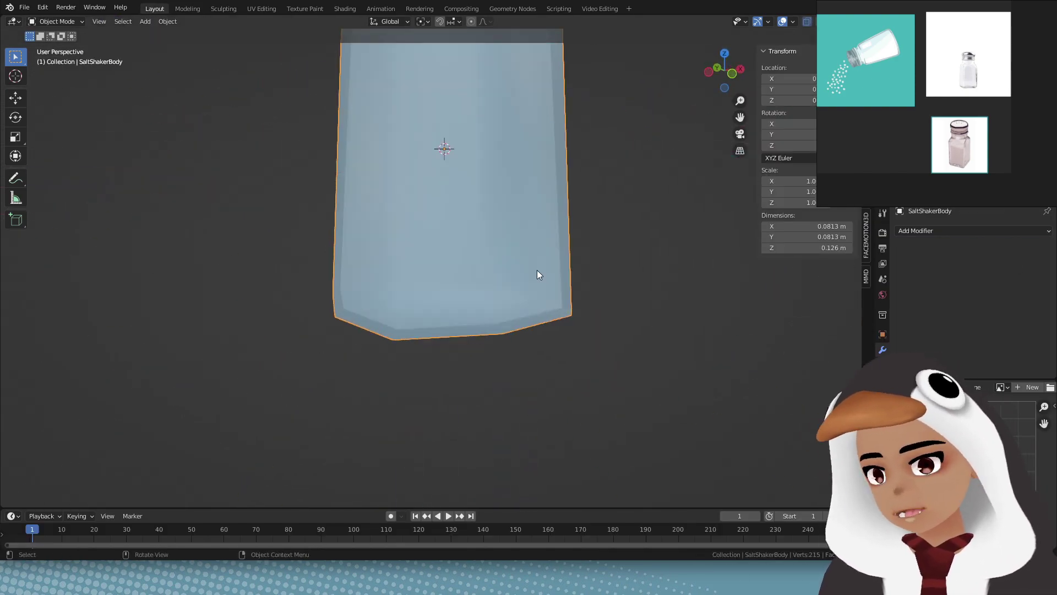
{"action": "key", "text": "Tab"}
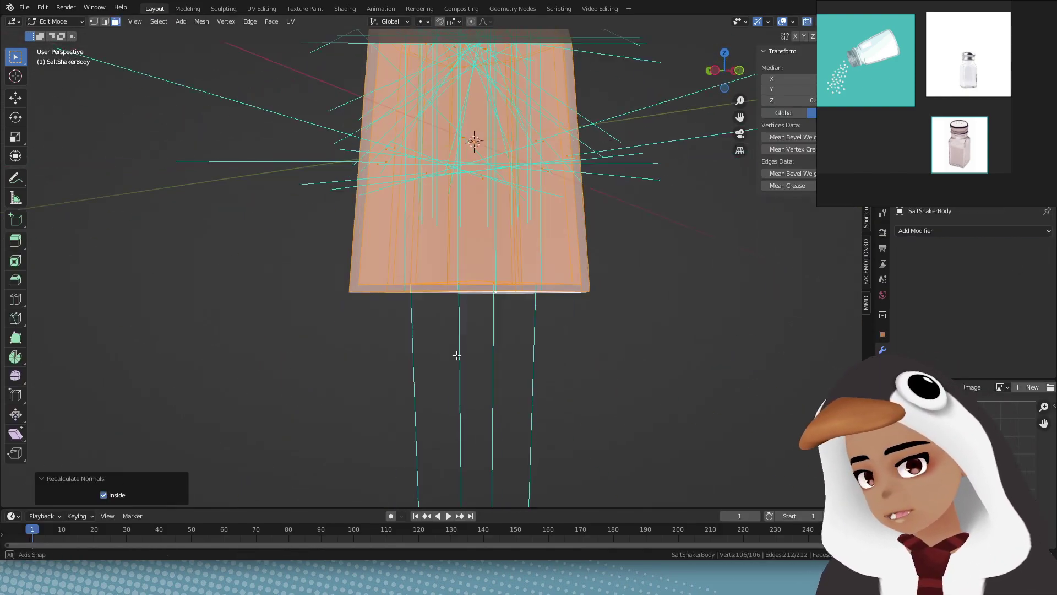
Step: Inspect the bottle's bottom, then select the entire body mesh and recalculate its normals to face outside
{"action": "key", "text": "alt+a"}
{"action": "left_click", "coordinate": [532, 311]}
{"action": "middle_click_drag", "start_coordinate": [532, 311], "coordinate": [588, 300]}
{"action": "key", "text": "a"}
{"action": "key", "text": "shift+n"}
{"action": "key", "text": "Tab"}
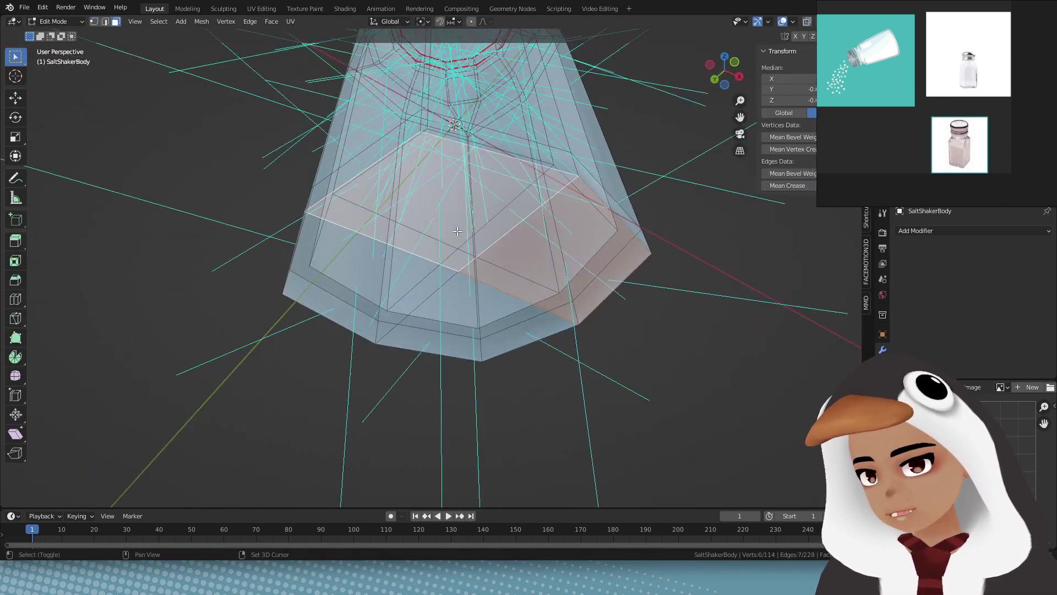
Step: Extrude the bottle's bottom faces downward along Z to make the body about 0.141 m tall
{"action": "key", "text": "Tab"}
{"action": "middle_click_drag", "start_coordinate": [457, 231], "coordinate": [465, 309]}
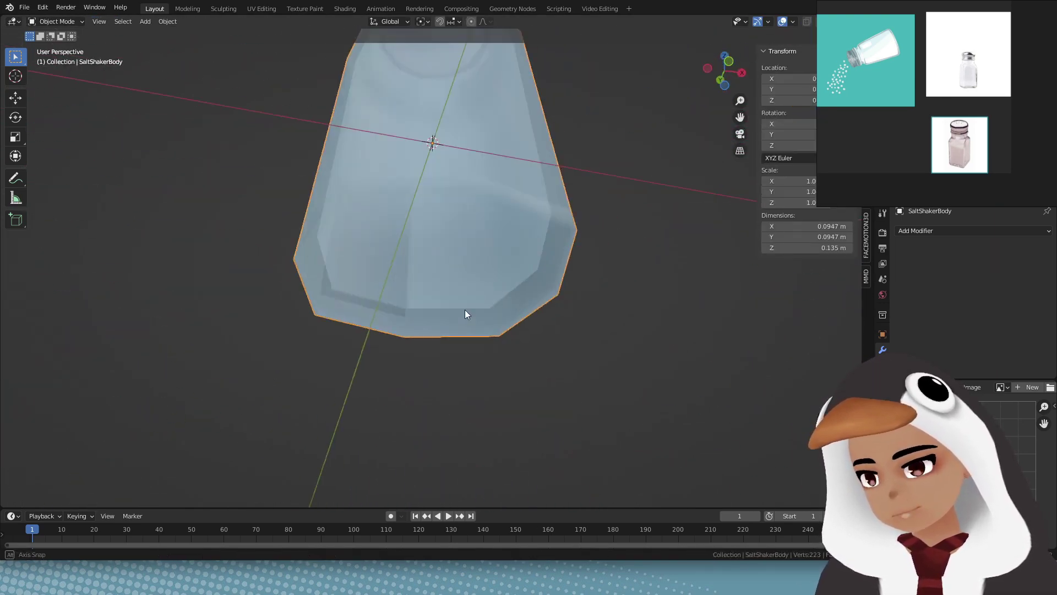
{"action": "key", "text": "Tab"}
{"action": "key", "text": "e"}
{"action": "key", "text": "z"}
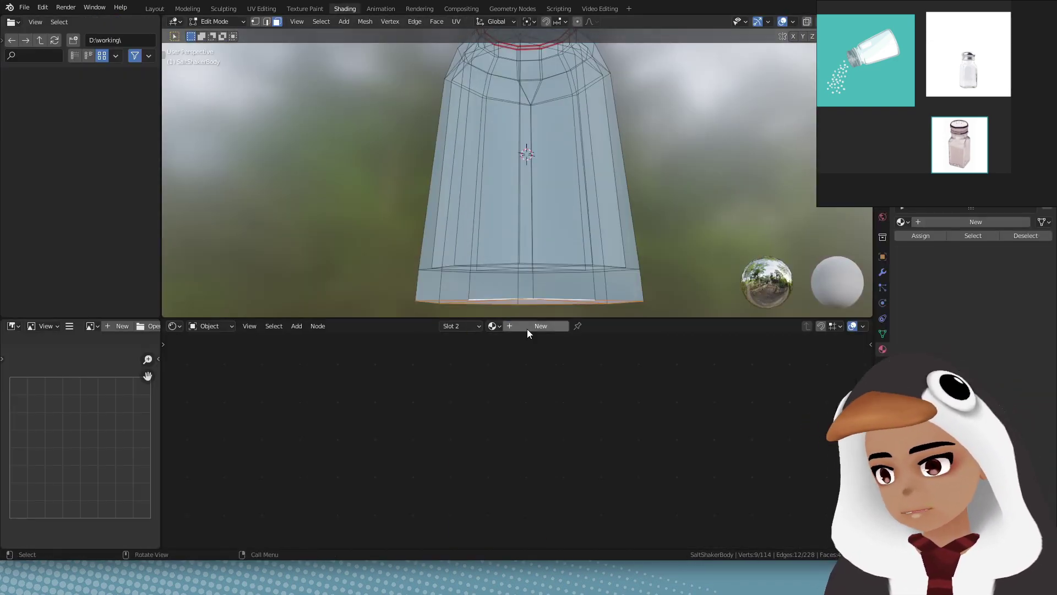
Step: Create a SaltShaker-Glass-Thick material in the body's second slot with Alpha Blend mode, and adjust its alpha for a denser glass base
{"action": "double_click", "coordinate": [525, 326]}
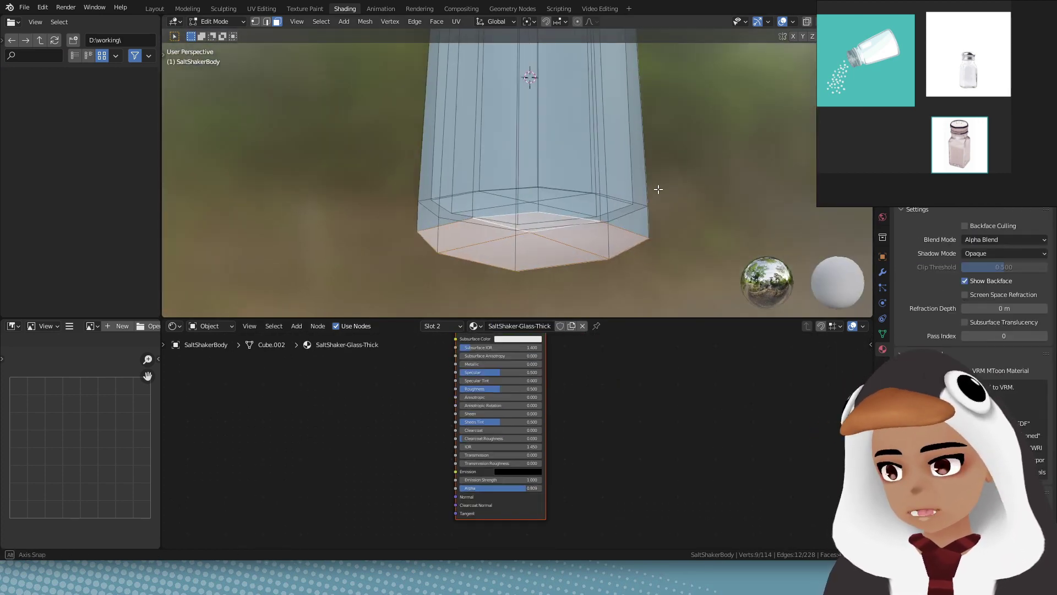
{"action": "middle_click_drag", "start_coordinate": [658, 189], "coordinate": [611, 118]}
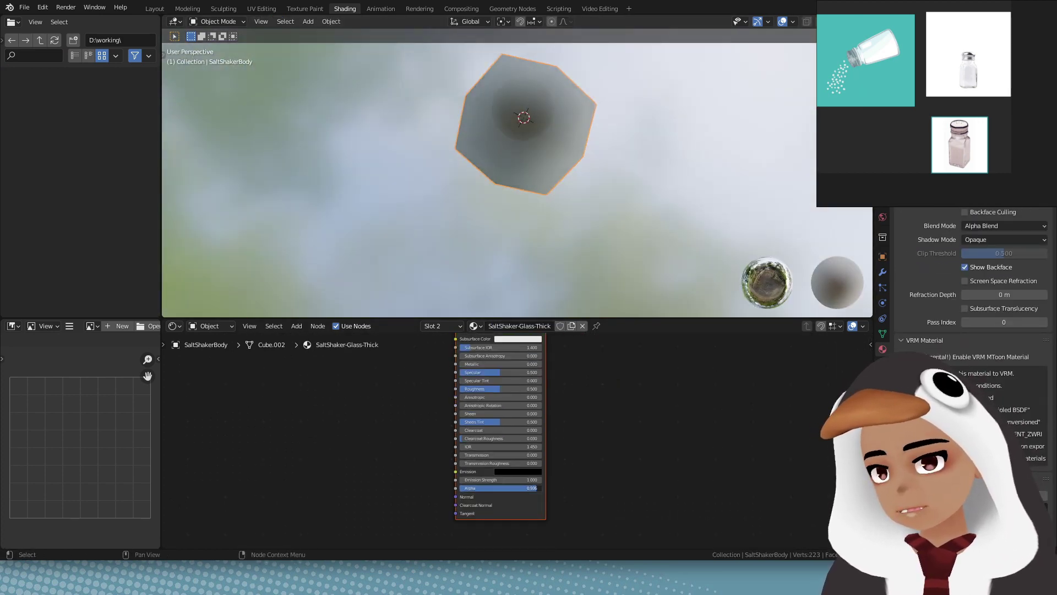
{"action": "middle_click_drag", "start_coordinate": [611, 118], "coordinate": [709, 176]}
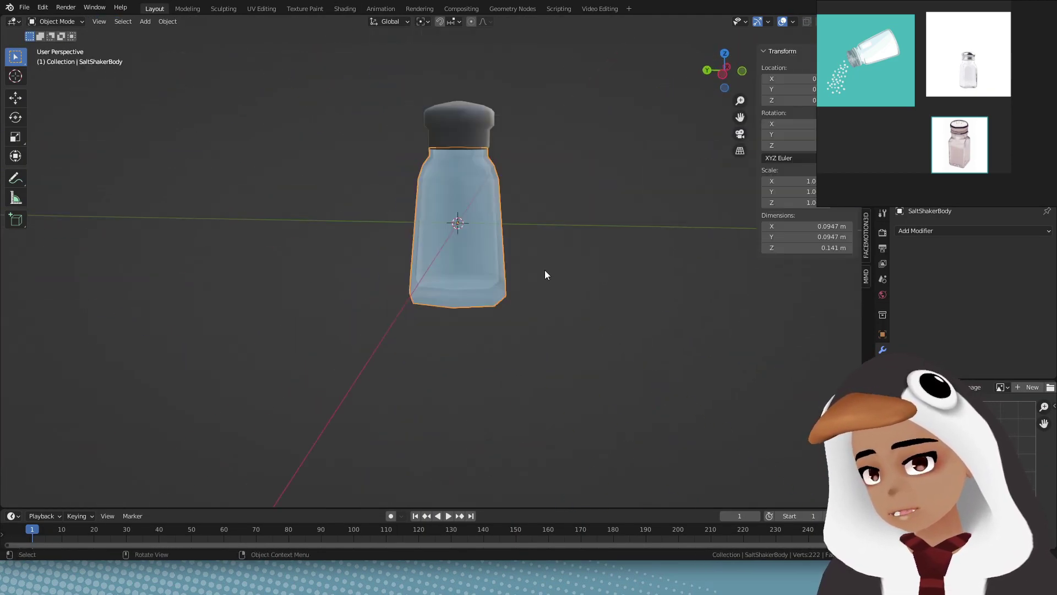
Step: Check the body's mesh around the thickened base, leave mesh editing and save the file as saltshaker-empty.blend
{"action": "scroll", "coordinate": [603, 293], "scroll_direction": "up", "scroll_amount": 2}
{"action": "middle_click_drag", "start_coordinate": [603, 292], "coordinate": [574, 341]}
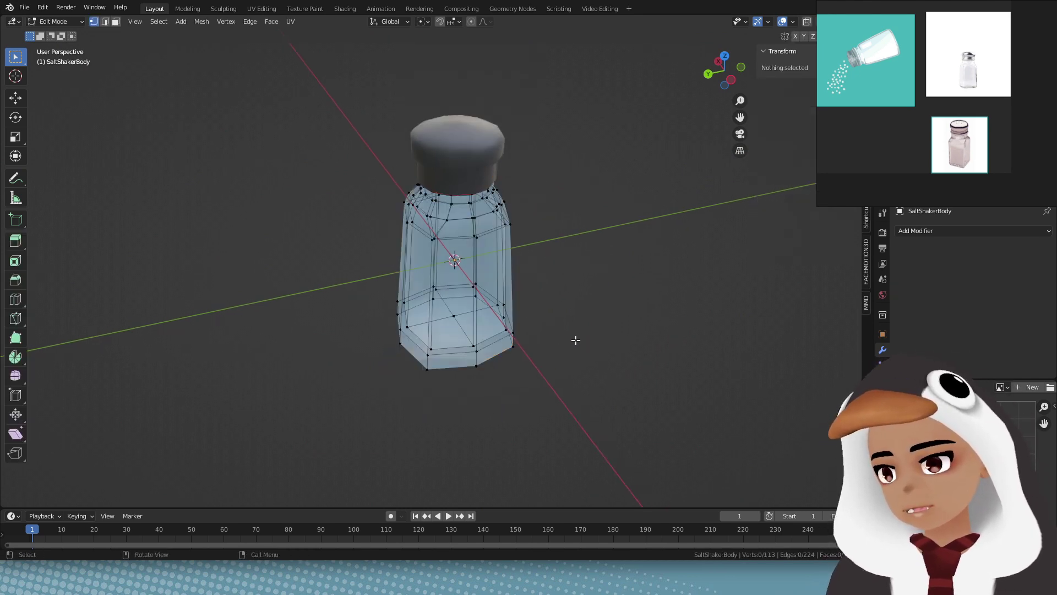
{"action": "middle_click_drag", "start_coordinate": [576, 340], "coordinate": [630, 323]}
{"action": "key", "text": "Tab"}
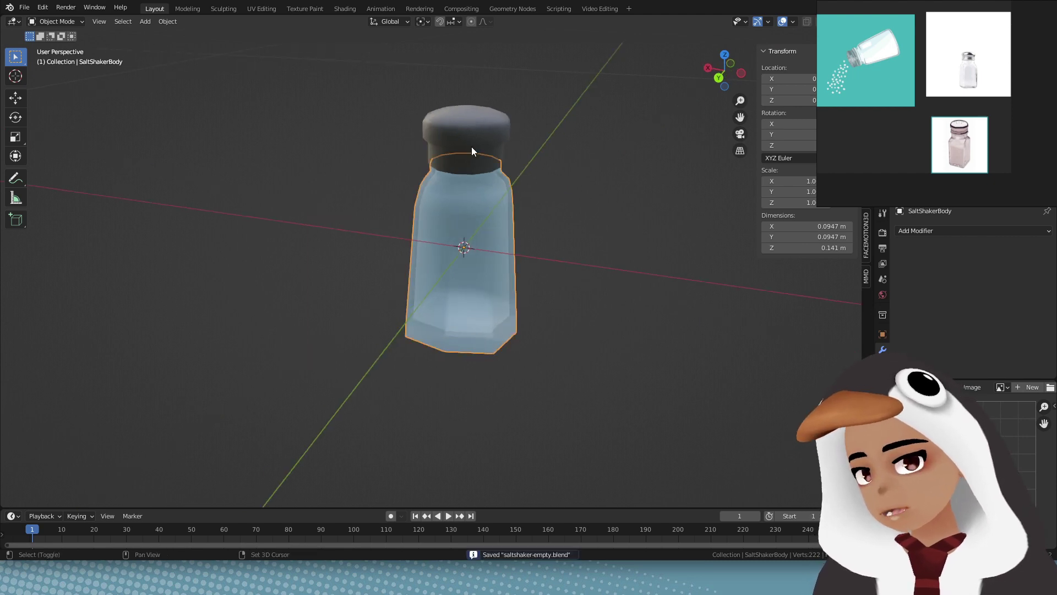
Step: Tilt the shaker cap-down with a free trackball rotation from the front view, and reposition it
{"action": "key", "text": "KP_1"}
{"action": "key", "text": "r"}
{"action": "key", "text": "r"}
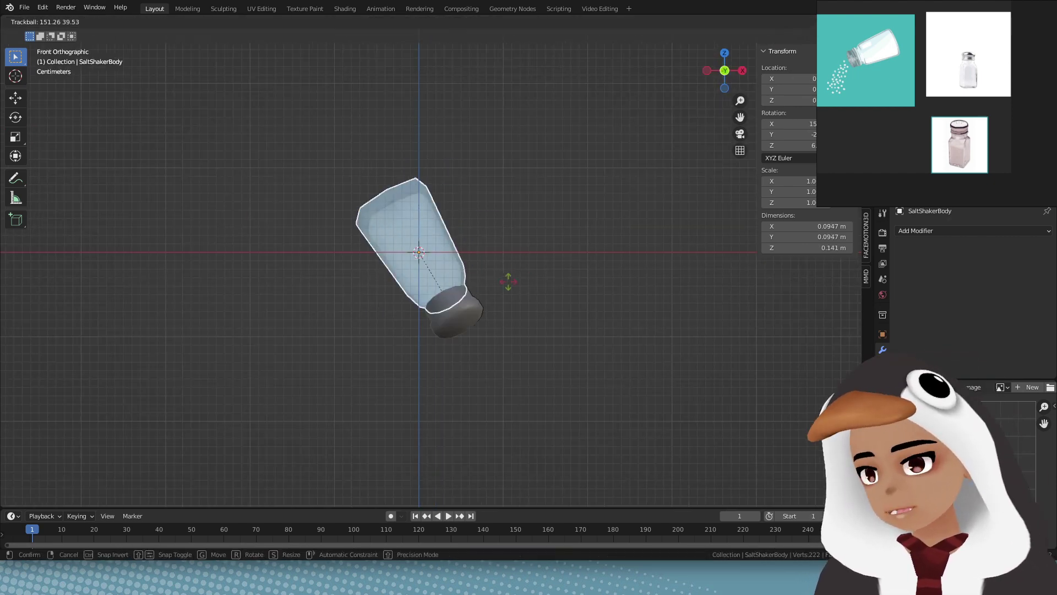
{"action": "key", "text": "Return"}
{"action": "key", "text": "g"}
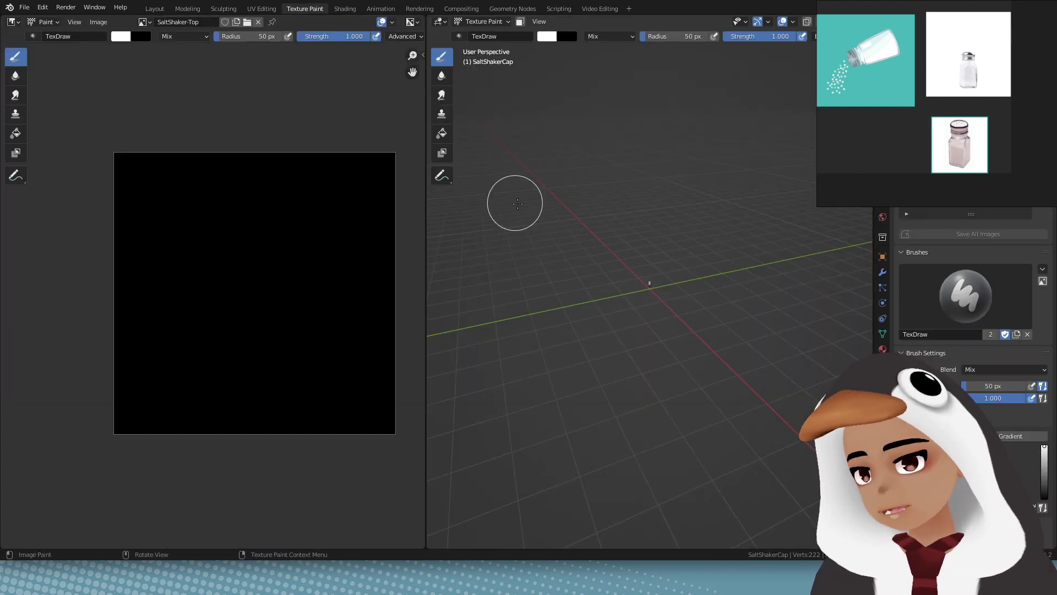
Step: Bring up the cap's UV islands over the black SaltShaker-Top image and return to texture painting
{"action": "key", "text": "ctrl+Tab"}
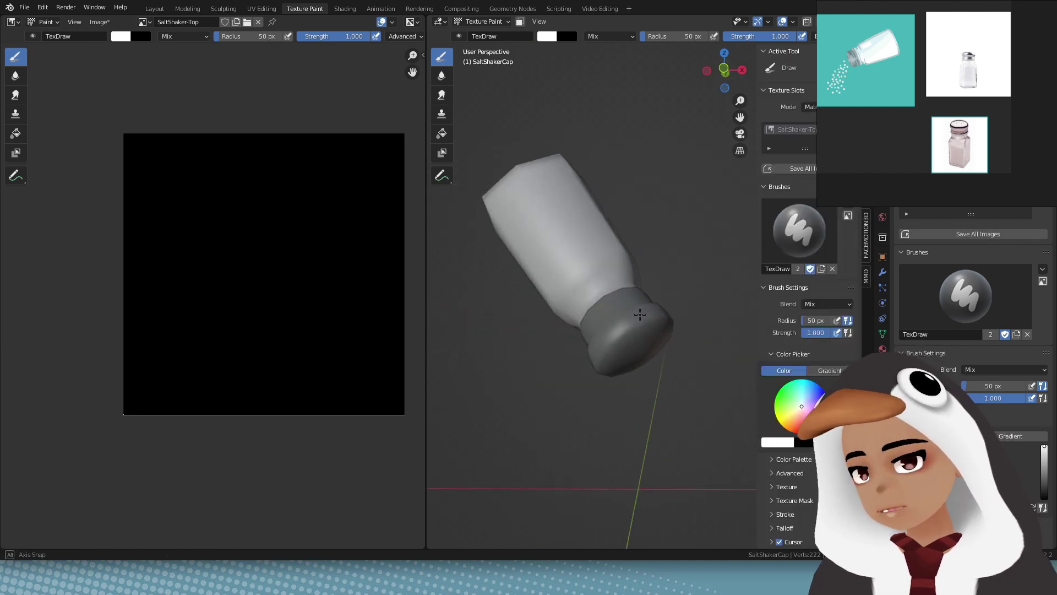
{"action": "left_click_drag", "start_coordinate": [319, 165], "coordinate": [283, 267]}
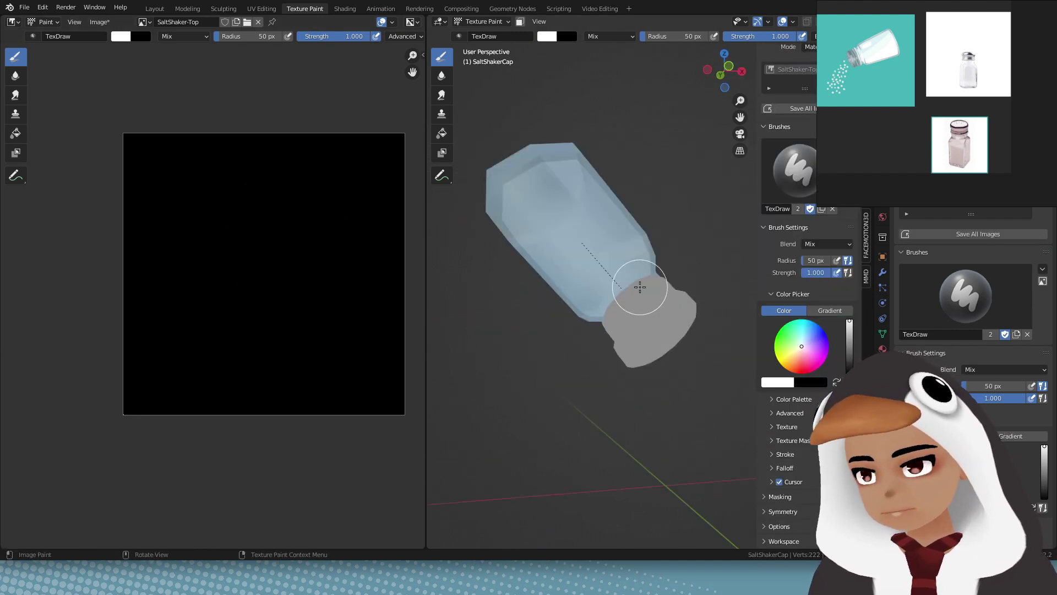
{"action": "mouse_move", "coordinate": [640, 287]}
{"action": "middle_mouse_down"}
{"action": "mouse_move", "coordinate": [582, 270]}
{"action": "mouse_move", "coordinate": [633, 308]}
{"action": "mouse_move", "coordinate": [647, 341]}
{"action": "middle_mouse_up"}
{"action": "key", "text": "shift+space"}
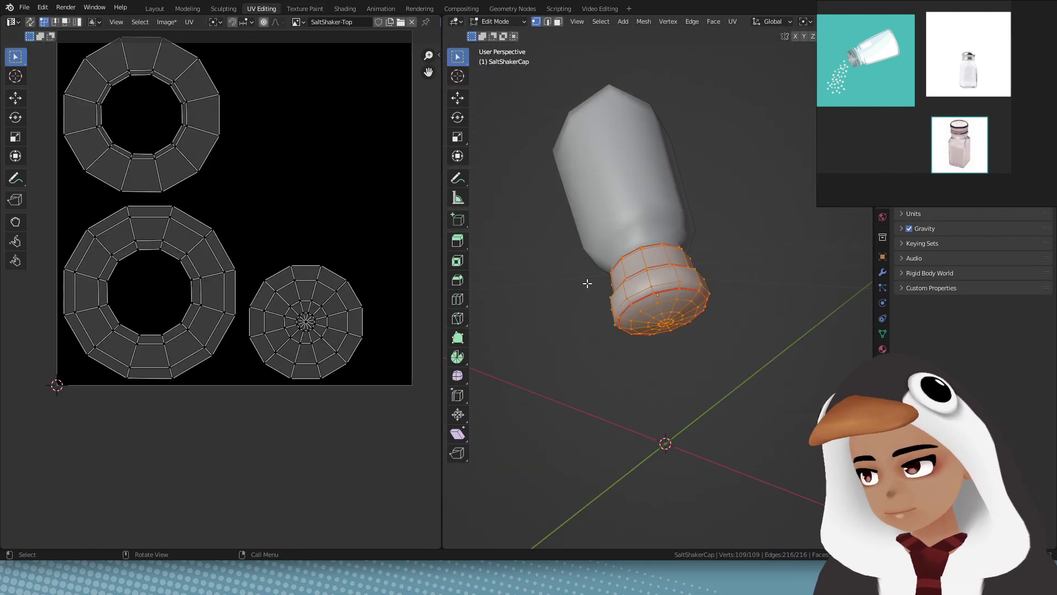
{"action": "left_click", "coordinate": [306, 8]}
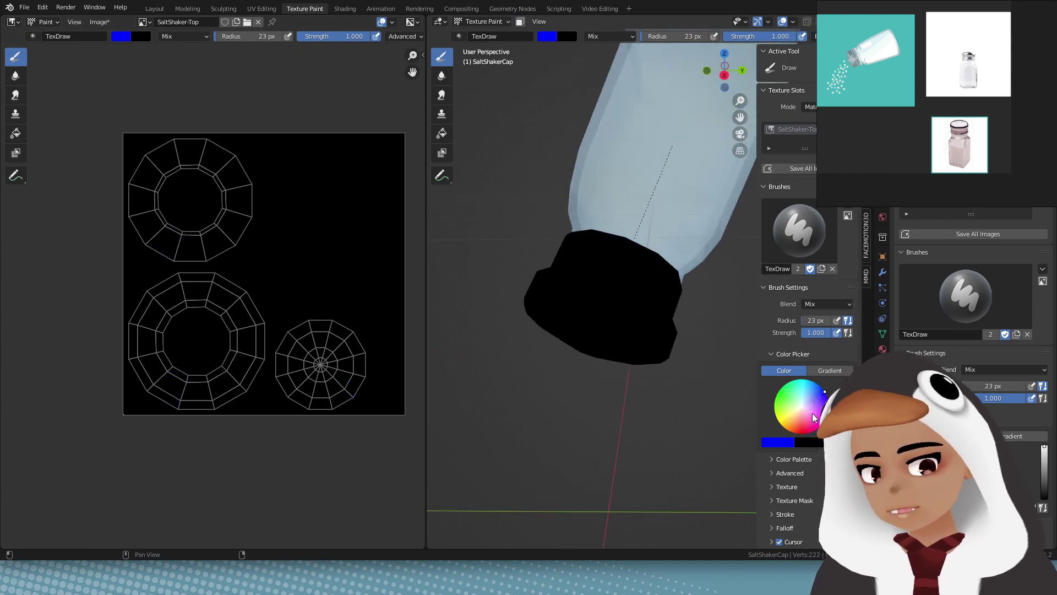
Step: Paint the entire cap in light grey, varying the brush radius between 62 px and 43 px
{"action": "key", "text": "Return"}
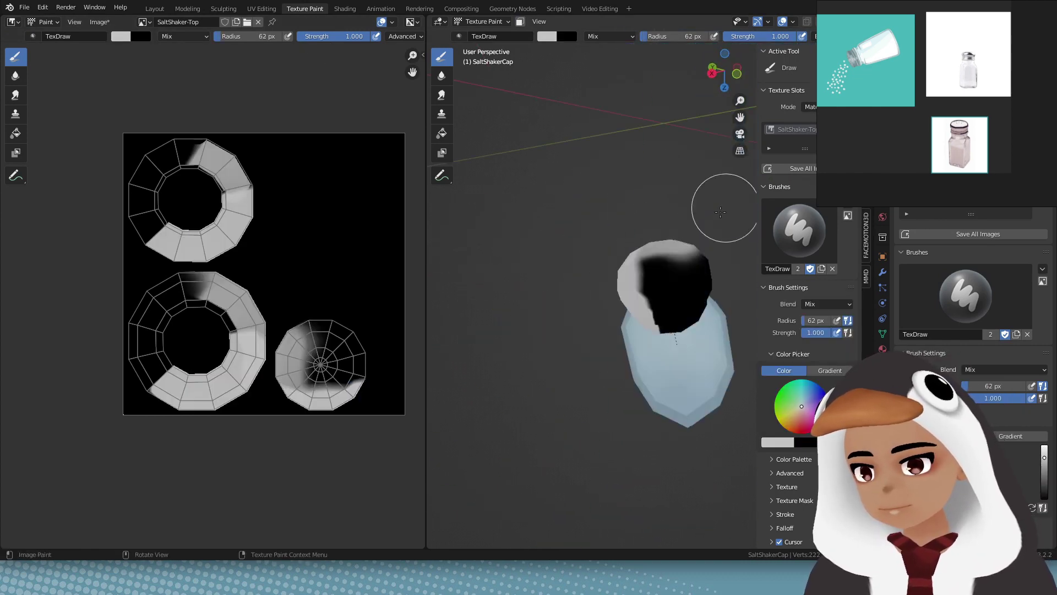
{"action": "left_click_drag", "start_coordinate": [661, 309], "coordinate": [679, 320]}
{"action": "mouse_move", "coordinate": [679, 319]}
{"action": "middle_mouse_down"}
{"action": "mouse_move", "coordinate": [639, 302]}
{"action": "mouse_move", "coordinate": [628, 248]}
{"action": "mouse_move", "coordinate": [693, 362]}
{"action": "mouse_move", "coordinate": [753, 250]}
{"action": "mouse_move", "coordinate": [712, 365]}
{"action": "middle_mouse_up"}
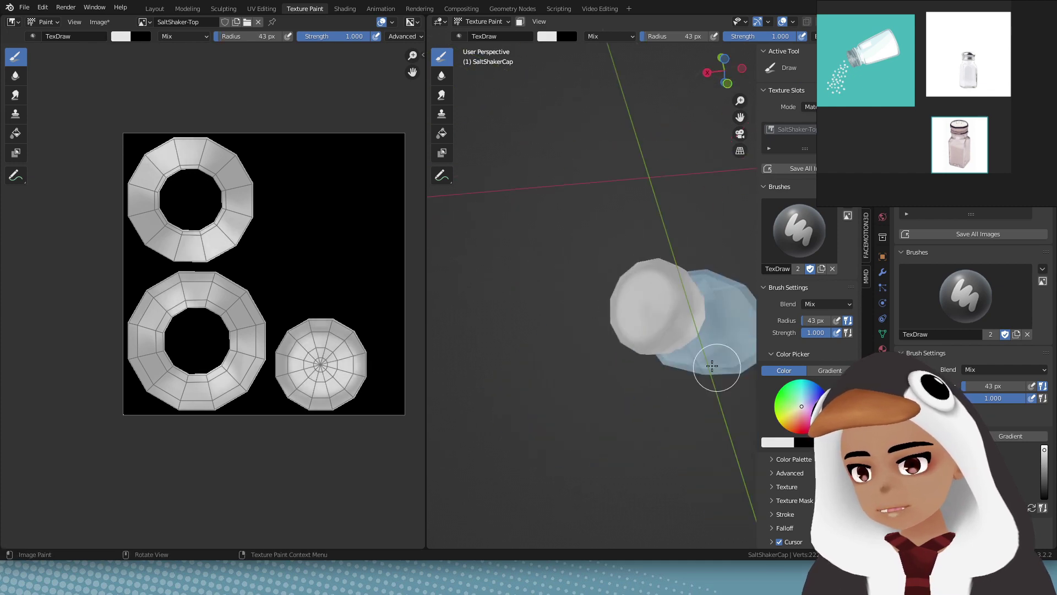
{"action": "middle_click_drag", "start_coordinate": [689, 330], "coordinate": [606, 276]}
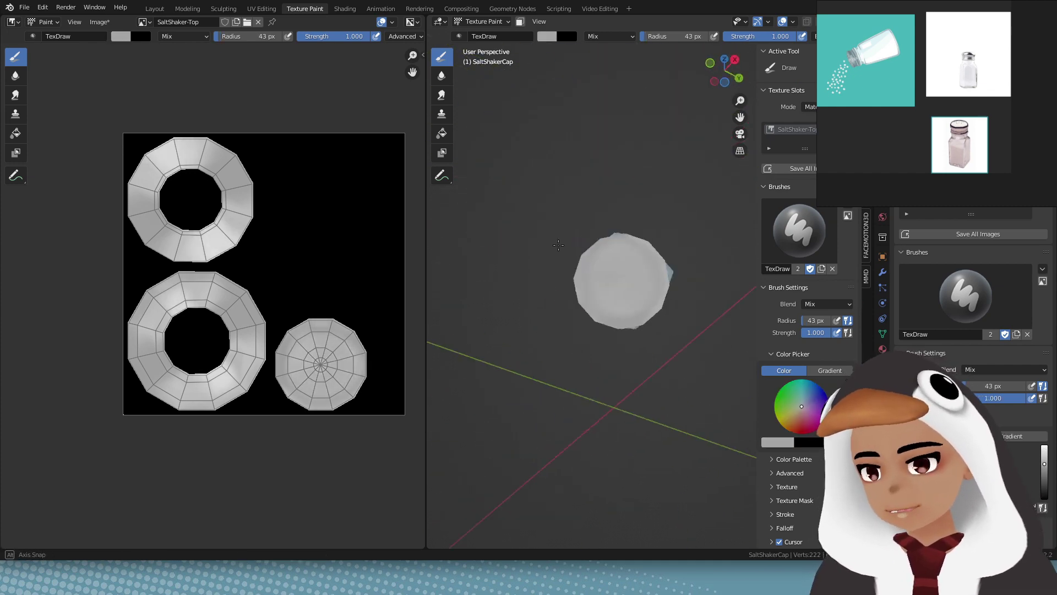
Step: Pick a darker grey brush color, try a stroke on the cap's texture and undo it
{"action": "scroll", "coordinate": [259, 264], "scroll_direction": "up", "scroll_amount": 4}
{"action": "middle_click_drag", "start_coordinate": [260, 264], "coordinate": [247, 258]}
{"action": "scroll", "coordinate": [881, 60], "scroll_direction": "up", "scroll_amount": 4}
{"action": "scroll", "coordinate": [961, 132], "scroll_direction": "up", "scroll_amount": 5}
{"action": "middle_click_drag", "start_coordinate": [623, 352], "coordinate": [611, 265]}
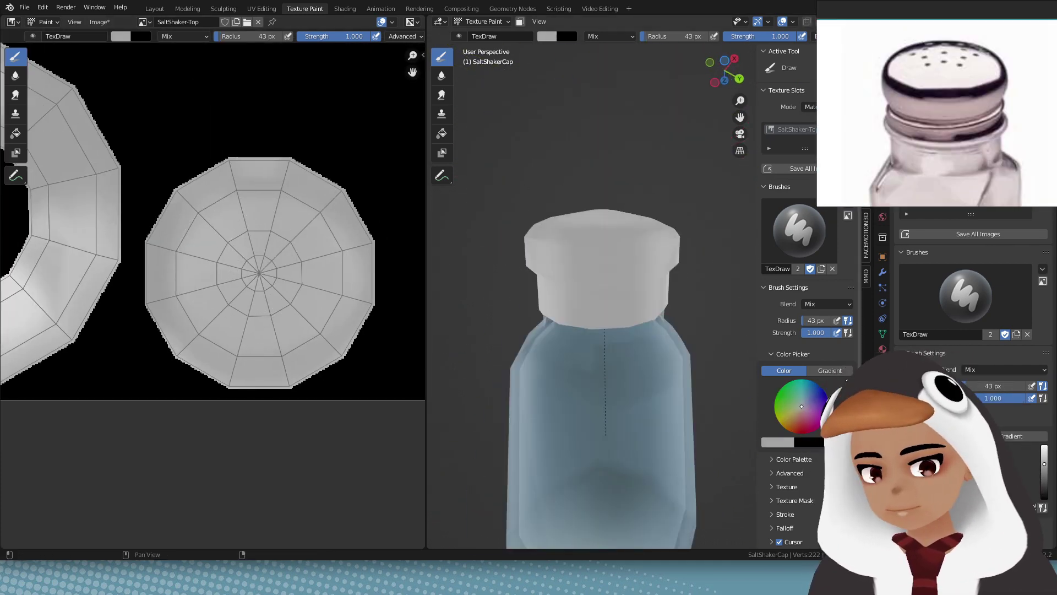
{"action": "left_click", "coordinate": [1044, 477]}
{"action": "scroll", "coordinate": [242, 270], "scroll_direction": "down", "scroll_amount": 2}
{"action": "left_click_drag", "start_coordinate": [242, 270], "coordinate": [236, 277]}
{"action": "key", "text": "ctrl+z"}
Step: Set the brush radius to 20 px and paint the first darker grey strokes along the cap's side
{"action": "mouse_move", "coordinate": [573, 408]}
{"action": "middle_mouse_down"}
{"action": "mouse_move", "coordinate": [530, 331]}
{"action": "mouse_move", "coordinate": [568, 371]}
{"action": "middle_mouse_up"}
{"action": "middle_click_drag", "start_coordinate": [312, 203], "coordinate": [319, 202]}
{"action": "key", "text": "f"}
{"action": "left_click", "coordinate": [319, 202]}
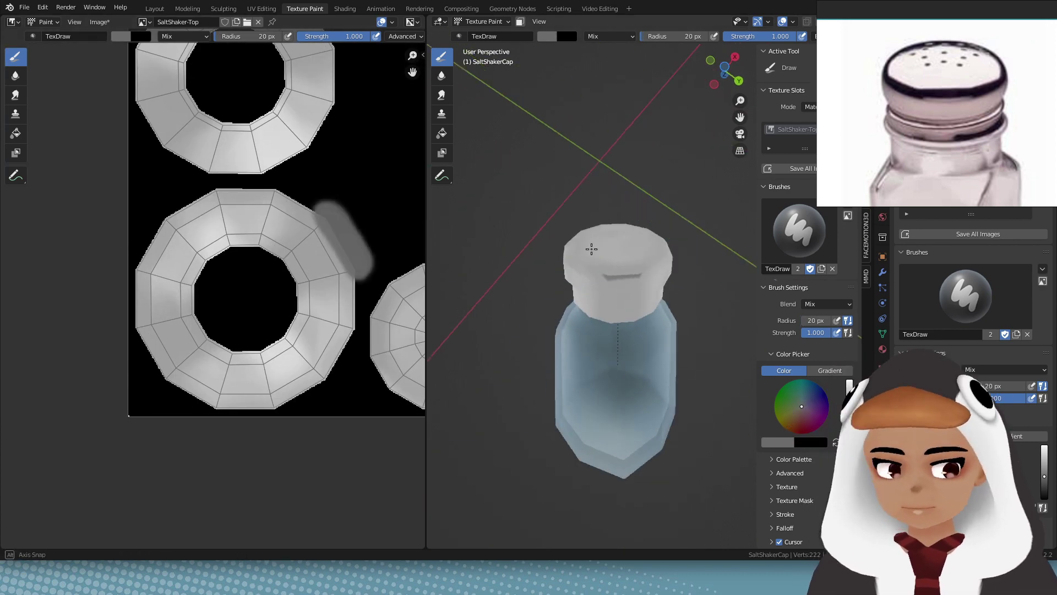
{"action": "mouse_move", "coordinate": [592, 249]}
{"action": "middle_mouse_down"}
{"action": "mouse_move", "coordinate": [648, 278]}
{"action": "mouse_move", "coordinate": [653, 307]}
{"action": "mouse_move", "coordinate": [687, 266]}
{"action": "mouse_move", "coordinate": [642, 330]}
{"action": "mouse_move", "coordinate": [519, 264]}
{"action": "mouse_move", "coordinate": [495, 158]}
{"action": "mouse_move", "coordinate": [474, 209]}
{"action": "middle_mouse_up"}
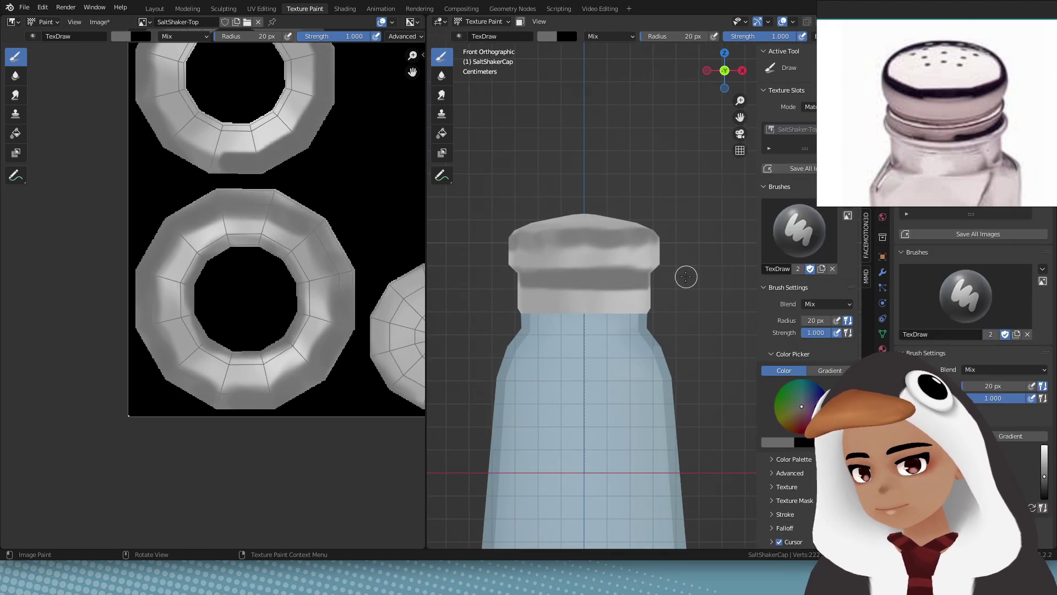
Step: Paint dark grey bands around the cap's upper rim and the groove below it from several sides
{"action": "left_click_drag", "start_coordinate": [631, 243], "coordinate": [516, 243]}
{"action": "mouse_move", "coordinate": [517, 243]}
{"action": "middle_mouse_down"}
{"action": "mouse_move", "coordinate": [607, 213]}
{"action": "mouse_move", "coordinate": [661, 215]}
{"action": "middle_mouse_up"}
{"action": "mouse_move", "coordinate": [488, 220]}
{"action": "left_mouse_down"}
{"action": "mouse_move", "coordinate": [603, 221]}
{"action": "mouse_move", "coordinate": [490, 216]}
{"action": "left_mouse_up"}
{"action": "middle_click_drag", "start_coordinate": [512, 242], "coordinate": [635, 244]}
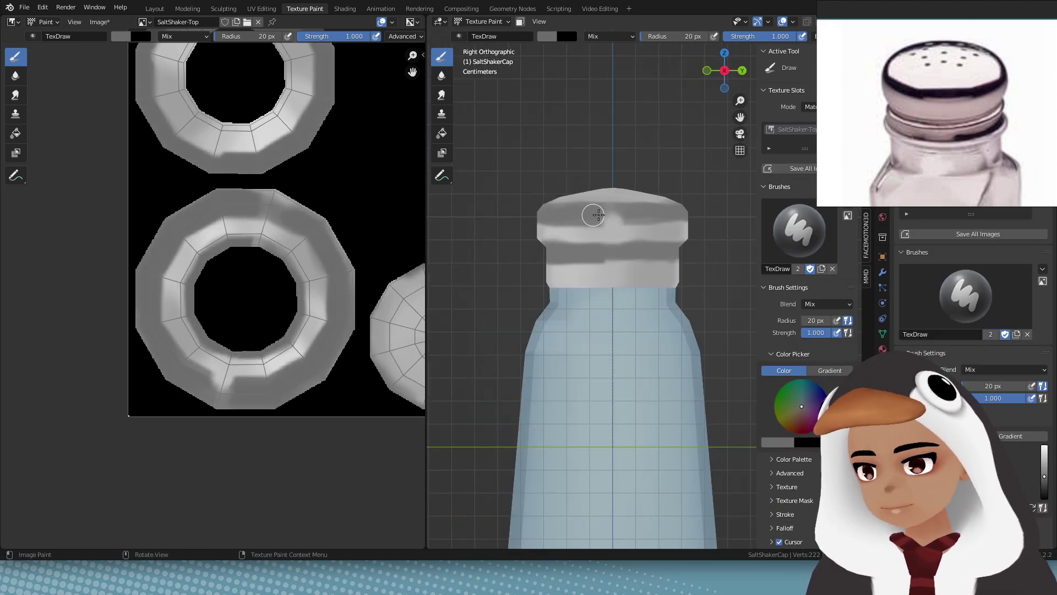
{"action": "middle_click_drag", "start_coordinate": [599, 215], "coordinate": [552, 211]}
{"action": "middle_click_drag", "start_coordinate": [628, 253], "coordinate": [618, 227]}
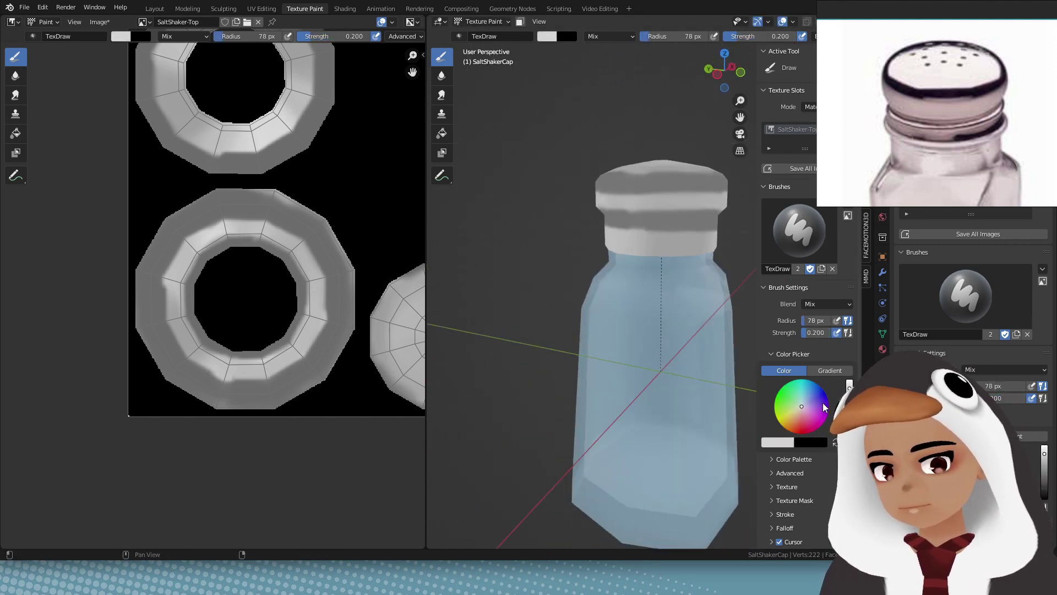
Step: Brighten the cap's top surface with a light grey 63 px brush at 0.806 strength
{"action": "middle_click_drag", "start_coordinate": [684, 208], "coordinate": [669, 359]}
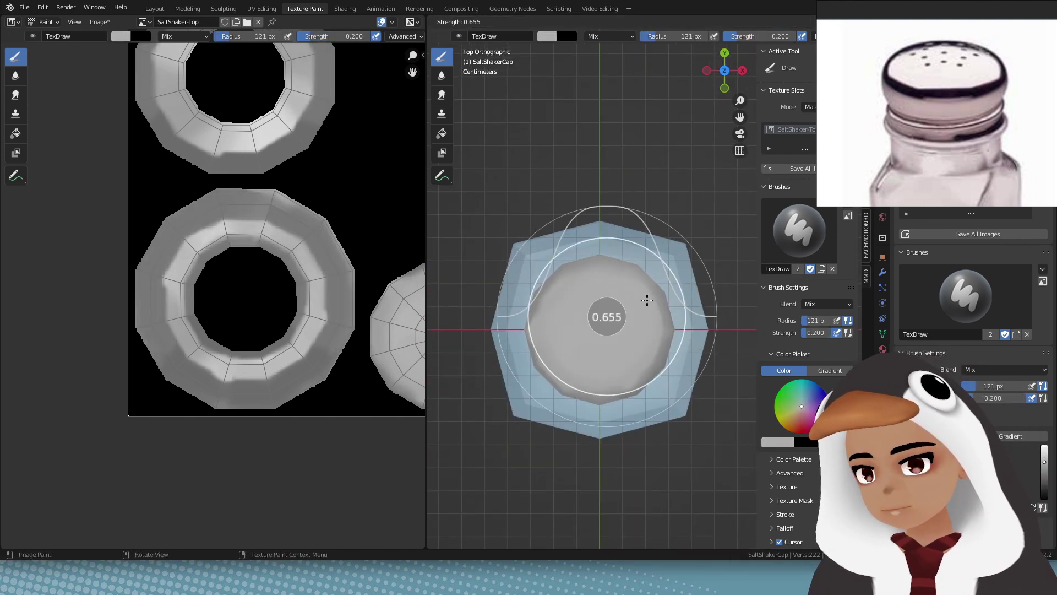
{"action": "middle_click_drag", "start_coordinate": [604, 324], "coordinate": [617, 249]}
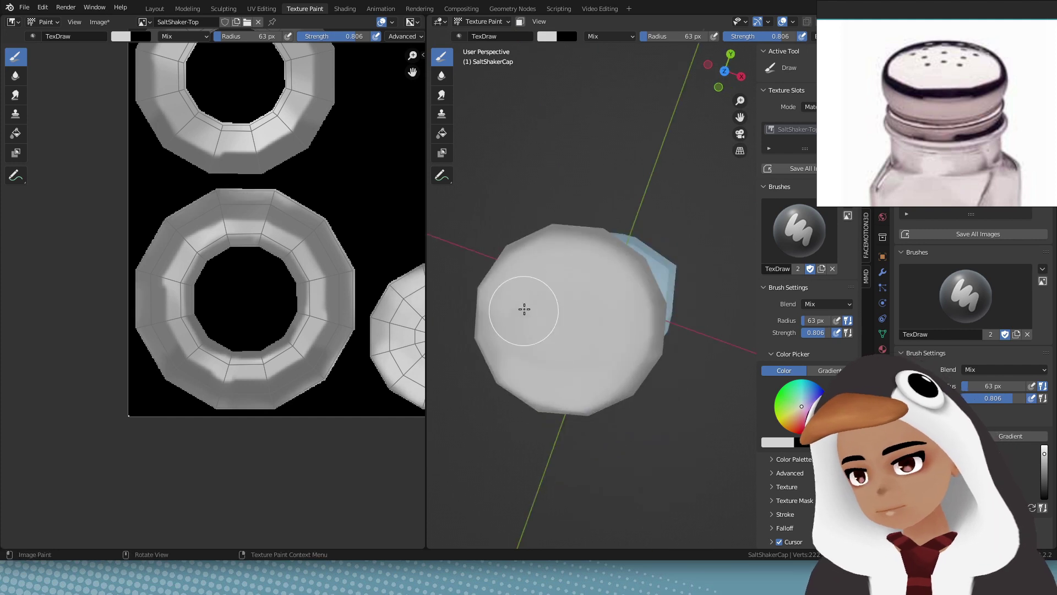
{"action": "middle_click_drag", "start_coordinate": [524, 310], "coordinate": [599, 279]}
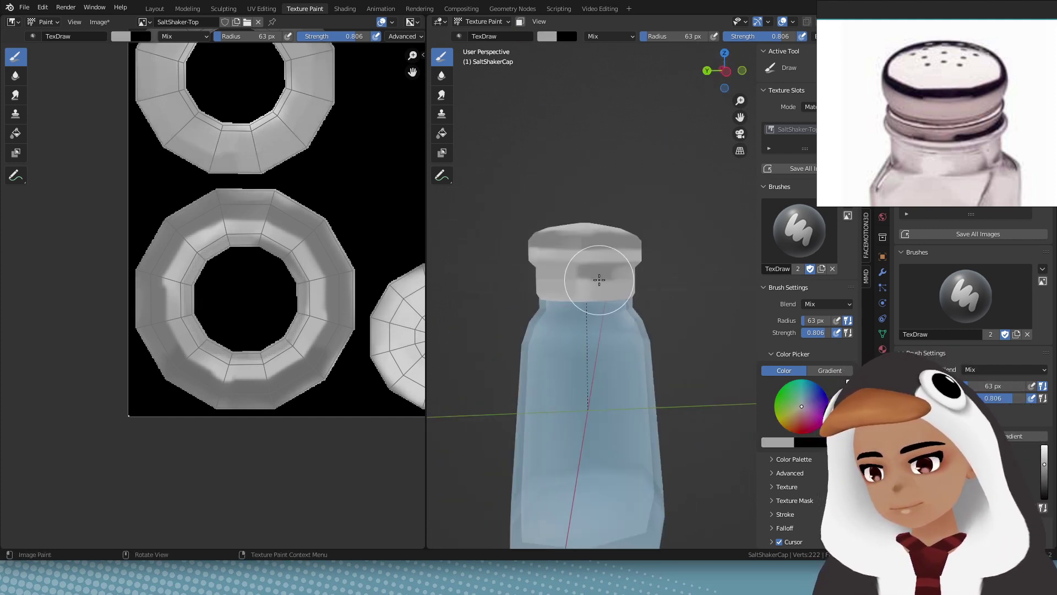
Step: Lighten the lower part of the cap's side with a light grey 26 px brush at full strength
{"action": "middle_click_drag", "start_coordinate": [715, 336], "coordinate": [712, 292]}
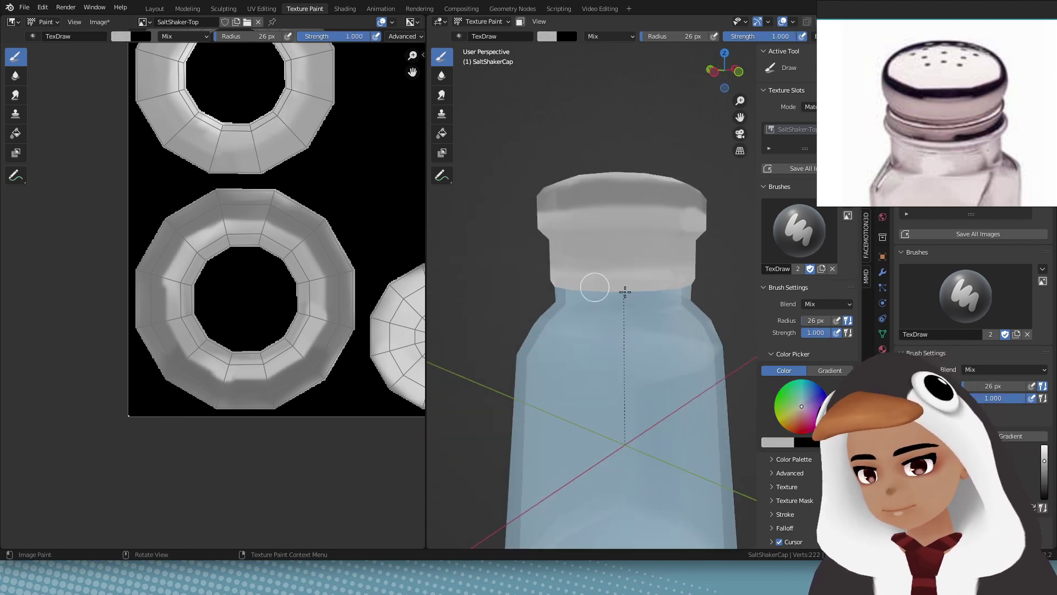
{"action": "middle_click_drag", "start_coordinate": [625, 292], "coordinate": [632, 293]}
{"action": "middle_click_drag", "start_coordinate": [654, 226], "coordinate": [718, 315]}
{"action": "middle_click_drag", "start_coordinate": [749, 260], "coordinate": [705, 248]}
{"action": "middle_click_drag", "start_coordinate": [638, 305], "coordinate": [634, 354]}
{"action": "left_click_drag", "start_coordinate": [635, 354], "coordinate": [628, 331]}
{"action": "mouse_move", "coordinate": [628, 331]}
{"action": "middle_mouse_down"}
{"action": "mouse_move", "coordinate": [599, 279]}
{"action": "mouse_move", "coordinate": [590, 354]}
{"action": "mouse_move", "coordinate": [606, 303]}
{"action": "middle_mouse_up"}
Step: Softly shade the cap's rim and groove in darker grey with a 50 px brush at 0.315 strength
{"action": "key", "text": "s"}
{"action": "key", "text": "f"}
{"action": "left_click", "coordinate": [583, 279]}
{"action": "left_click_drag", "start_coordinate": [598, 234], "coordinate": [606, 253]}
{"action": "middle_click_drag", "start_coordinate": [607, 253], "coordinate": [650, 325]}
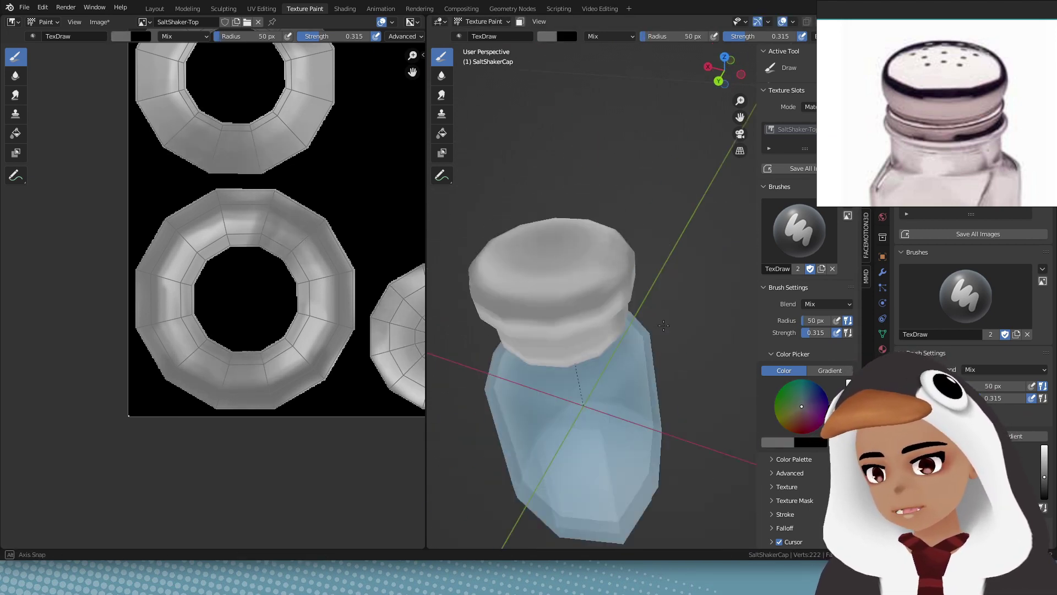
Step: Switch to a near-white brush color, paint soft highlights on the cap and save the SaltShaker-Top image
{"action": "left_click_drag", "start_coordinate": [849, 412], "coordinate": [848, 386]}
{"action": "scroll", "coordinate": [720, 319], "scroll_direction": "up", "scroll_amount": 3}
{"action": "mouse_move", "coordinate": [683, 353]}
{"action": "middle_mouse_down"}
{"action": "mouse_move", "coordinate": [720, 319]}
{"action": "mouse_move", "coordinate": [633, 308]}
{"action": "middle_mouse_up"}
{"action": "left_click_drag", "start_coordinate": [603, 243], "coordinate": [603, 397]}
{"action": "scroll", "coordinate": [602, 398], "scroll_direction": "down", "scroll_amount": 5}
{"action": "middle_click_drag", "start_coordinate": [602, 397], "coordinate": [495, 463]}
{"action": "key", "text": "alt+s"}
Step: Paint 13 round black shaker holes on the cap's top disc with a 13 px brush at full strength, following the reference photo
{"action": "middle_click_drag", "start_coordinate": [391, 307], "coordinate": [301, 272]}
{"action": "middle_click_drag", "start_coordinate": [859, 33], "coordinate": [826, 49]}
{"action": "scroll", "coordinate": [917, 130], "scroll_direction": "down", "scroll_amount": 5}
{"action": "key", "text": "KP_7"}
{"action": "middle_click_drag", "start_coordinate": [703, 338], "coordinate": [633, 362], "text": "shift"}
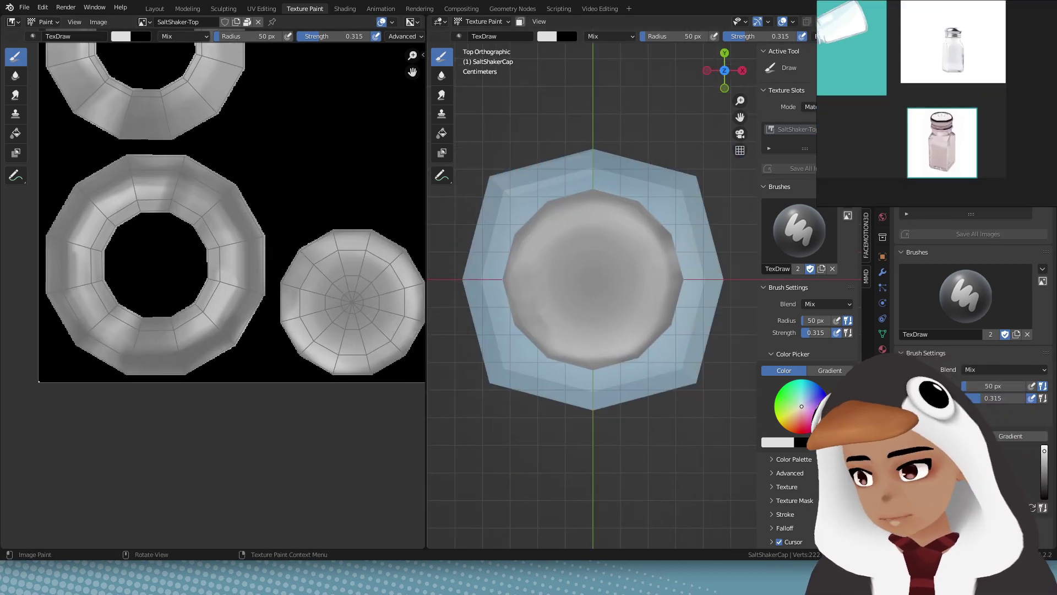
{"action": "scroll", "coordinate": [987, 83], "scroll_direction": "up", "scroll_amount": 6}
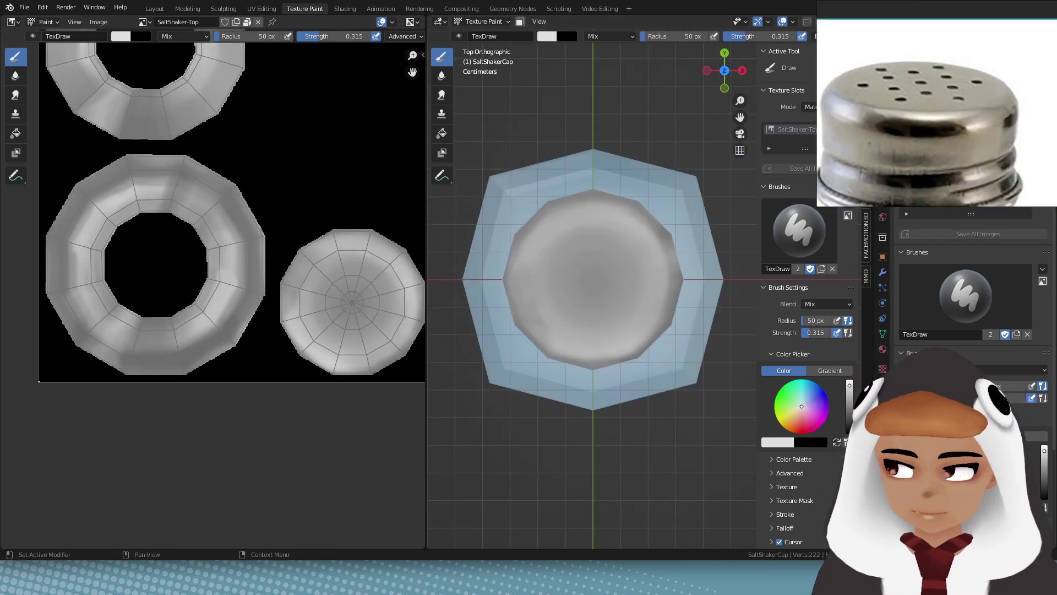
{"action": "middle_click_drag", "start_coordinate": [683, 308], "coordinate": [589, 283], "text": "shift"}
{"action": "scroll", "coordinate": [213, 307], "scroll_direction": "up", "scroll_amount": 3}
{"action": "left_click_drag", "start_coordinate": [850, 385], "coordinate": [850, 432]}
{"action": "middle_click_drag", "start_coordinate": [363, 287], "coordinate": [126, 261]}
{"action": "key", "text": "f"}
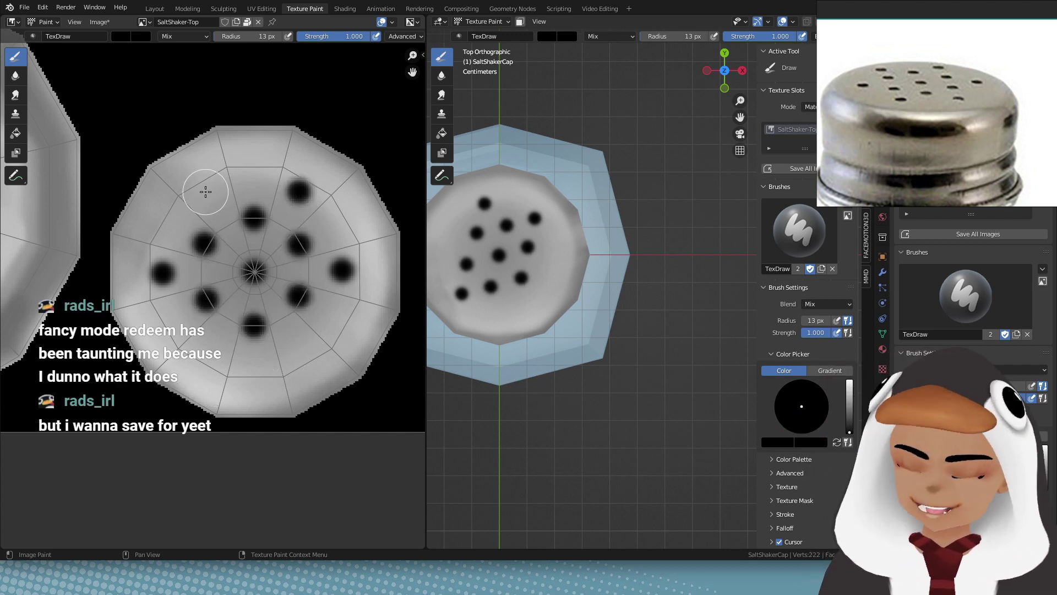
{"action": "scroll", "coordinate": [551, 418], "scroll_direction": "down", "scroll_amount": 6}
{"action": "middle_click_drag", "start_coordinate": [529, 440], "coordinate": [670, 375]}
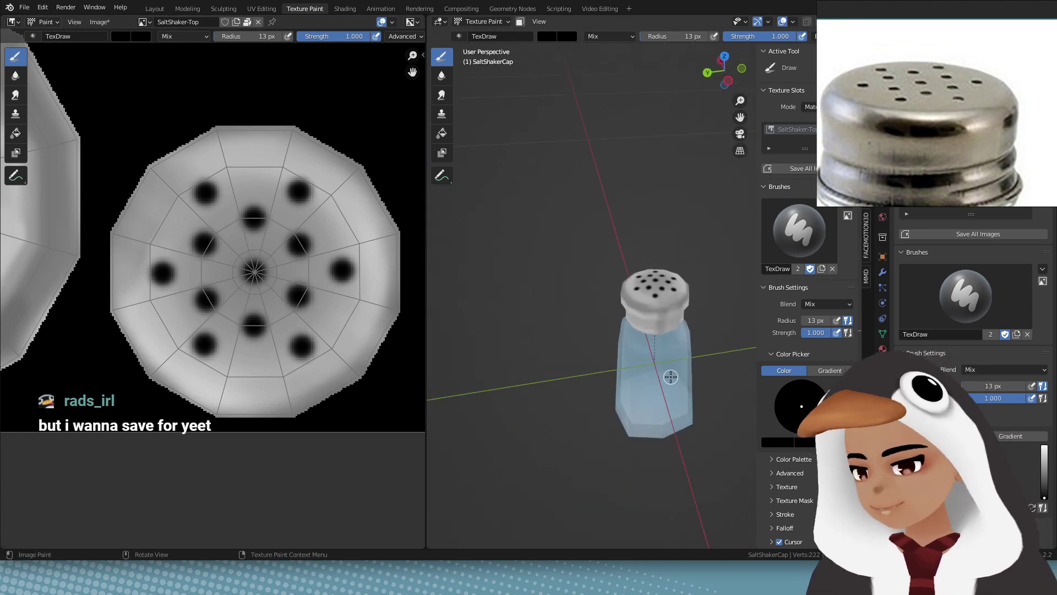
Step: Save the painted SaltShaker-Top image and the project file, hiding the side panels of the 3D view
{"action": "scroll", "coordinate": [231, 311], "scroll_direction": "down", "scroll_amount": 5}
{"action": "key", "text": "alt+s"}
{"action": "key", "text": "ctrl+s"}
{"action": "middle_click_drag", "start_coordinate": [533, 280], "coordinate": [663, 310]}
{"action": "key", "text": "t"}
{"action": "key", "text": "n"}
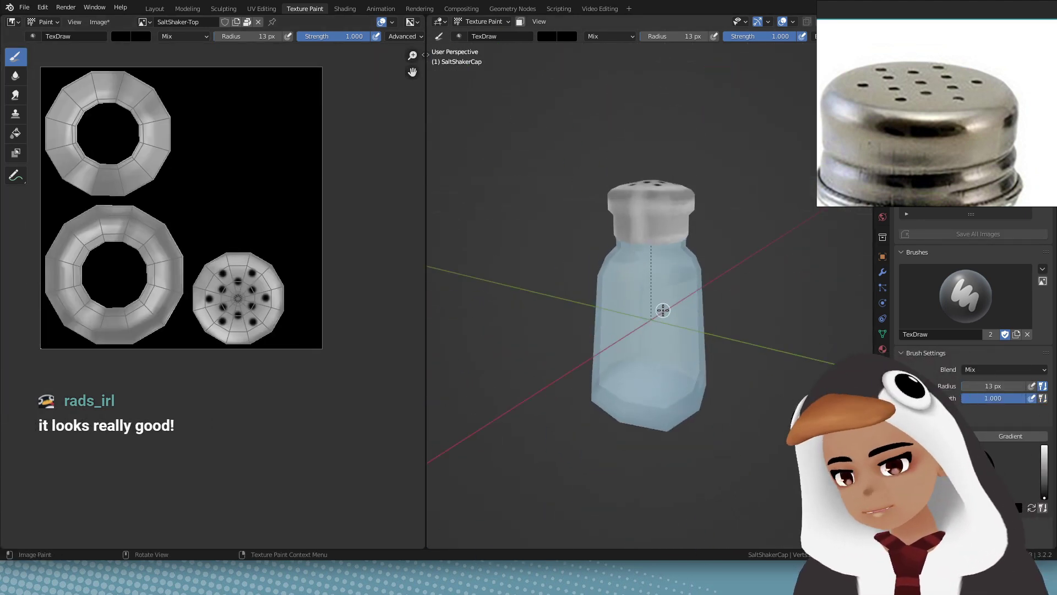
Step: In the Layout workspace, tilt the salt shaker upside down at an angle and place it above the origin in front view
{"action": "key", "text": "ctrl+Page_Up"}
{"action": "key", "text": "ctrl+Page_Up"}
{"action": "key", "text": "ctrl+Page_Up"}
{"action": "key", "text": "ctrl+Page_Up"}
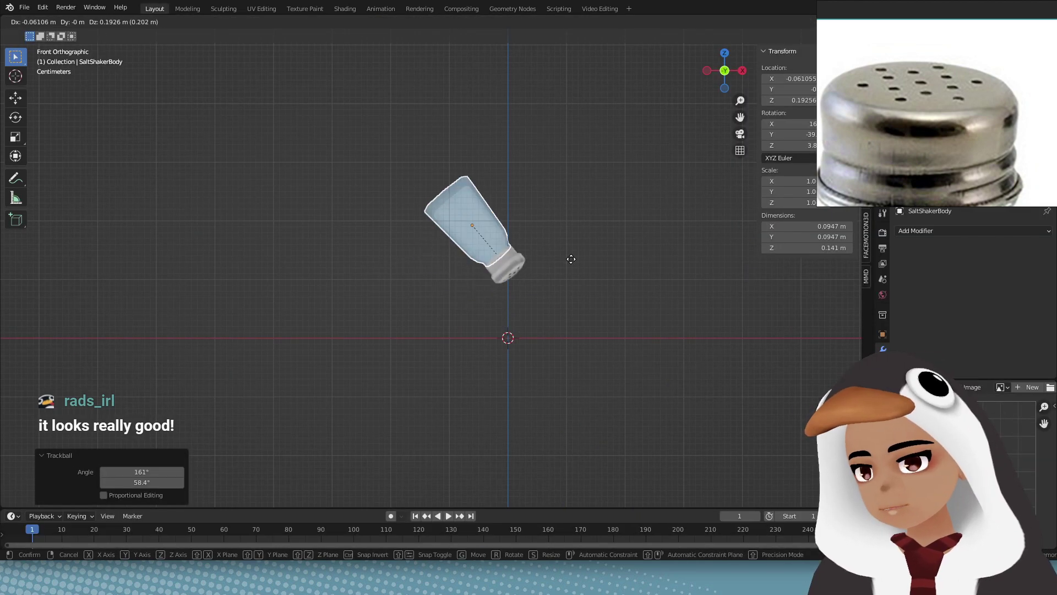
{"action": "key", "text": "g"}
{"action": "key", "text": "r"}
{"action": "left_click", "coordinate": [556, 189]}
{"action": "middle_click_drag", "start_coordinate": [556, 189], "coordinate": [570, 195]}
{"action": "key", "text": "KP_1"}
{"action": "key", "text": "g"}
{"action": "left_click", "coordinate": [514, 173]}
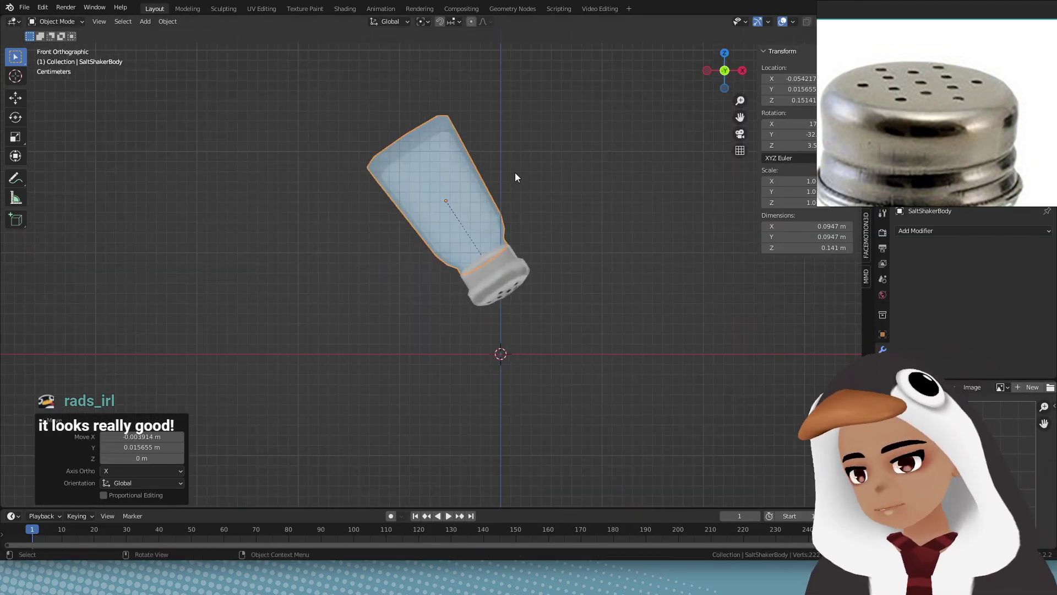
Step: Duplicate the glass body's inner shell and separate it into its own object named Salt
{"action": "key", "text": "Tab"}
{"action": "middle_click_drag", "start_coordinate": [515, 172], "coordinate": [513, 160]}
{"action": "key", "text": "l"}
{"action": "left_click", "coordinate": [142, 472]}
{"action": "key", "text": "h"}
{"action": "middle_click_drag", "start_coordinate": [524, 231], "coordinate": [557, 215]}
{"action": "key", "text": "l"}
{"action": "key", "text": "shift+d"}
{"action": "right_click", "coordinate": [532, 222]}
{"action": "key", "text": "p"}
{"action": "left_click", "coordinate": [533, 222]}
{"action": "key", "text": "Tab"}
{"action": "key", "text": "KP_1"}
{"action": "key", "text": "Tab"}
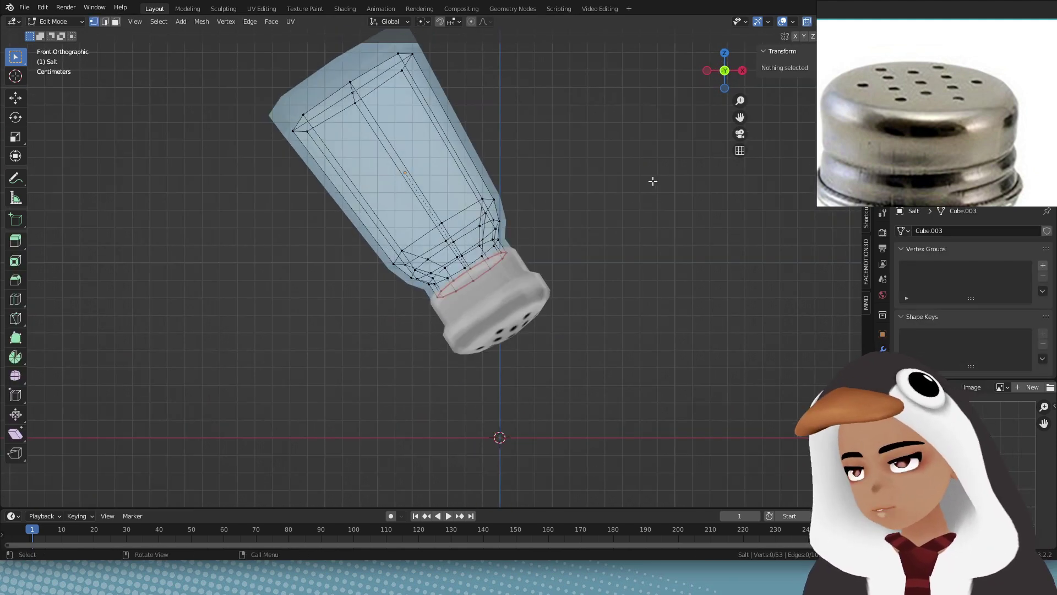
Step: Add a cube, scale it to about 0.32 m and position it over the upper half of the tilted shaker
{"action": "key", "text": "Tab"}
{"action": "key", "text": "shift+a"}
{"action": "left_click", "coordinate": [625, 262]}
{"action": "scroll", "coordinate": [625, 262], "scroll_direction": "down", "scroll_amount": 8}
{"action": "key", "text": "KP_1"}
{"action": "key", "text": "s"}
{"action": "left_click", "coordinate": [481, 287]}
{"action": "key", "text": "g"}
{"action": "key", "text": "z"}
{"action": "left_click", "coordinate": [480, 215]}
{"action": "scroll", "coordinate": [435, 247], "scroll_direction": "up", "scroll_amount": 7}
{"action": "key", "text": "g"}
{"action": "left_click", "coordinate": [539, 204]}
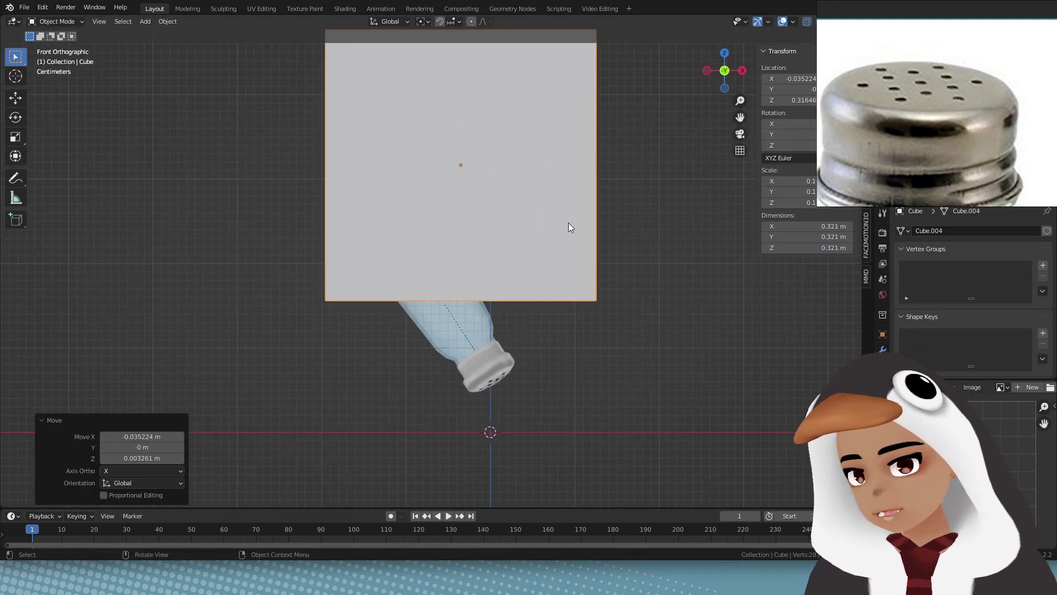
Step: Cut the upper part off the Salt mesh with an applied Boolean Difference against the cube, and delete the cube
{"action": "middle_click_drag", "start_coordinate": [569, 226], "coordinate": [531, 199]}
{"action": "left_click", "coordinate": [449, 320]}
{"action": "left_click", "coordinate": [883, 350]}
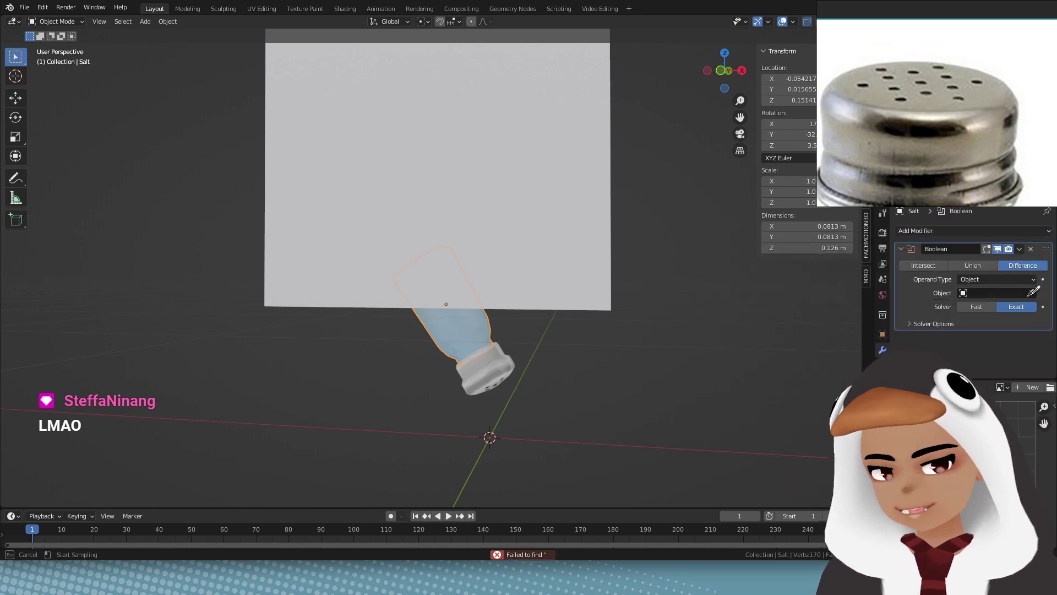
{"action": "left_click", "coordinate": [550, 248]}
{"action": "key", "text": "ctrl+a"}
{"action": "left_click", "coordinate": [505, 247]}
{"action": "key", "text": "Delete"}
{"action": "left_click", "coordinate": [460, 326]}
{"action": "mouse_move", "coordinate": [504, 276]}
{"action": "middle_mouse_down"}
{"action": "mouse_move", "coordinate": [627, 355]}
{"action": "mouse_move", "coordinate": [542, 329]}
{"action": "mouse_move", "coordinate": [455, 369]}
{"action": "middle_mouse_up"}
{"action": "key", "text": "Tab"}
{"action": "left_click_drag", "start_coordinate": [363, 325], "coordinate": [555, 264]}
{"action": "left_click", "coordinate": [554, 265]}
{"action": "middle_click_drag", "start_coordinate": [554, 264], "coordinate": [612, 262]}
{"action": "left_click", "coordinate": [345, 9]}
{"action": "scroll", "coordinate": [623, 473], "scroll_direction": "down", "scroll_amount": 4}
{"action": "mouse_move", "coordinate": [622, 474]}
{"action": "middle_mouse_down"}
{"action": "mouse_move", "coordinate": [587, 372]}
{"action": "mouse_move", "coordinate": [575, 491]}
{"action": "middle_mouse_up"}
{"action": "scroll", "coordinate": [574, 490], "scroll_direction": "up", "scroll_amount": 3}
{"action": "left_click", "coordinate": [556, 424]}
{"action": "left_click", "coordinate": [566, 379]}
{"action": "middle_click_drag", "start_coordinate": [567, 247], "coordinate": [589, 274]}
{"action": "left_click", "coordinate": [155, 9]}
{"action": "mouse_move", "coordinate": [402, 193]}
{"action": "middle_mouse_down"}
{"action": "mouse_move", "coordinate": [434, 202]}
{"action": "mouse_move", "coordinate": [441, 220]}
{"action": "middle_mouse_up"}
{"action": "key", "text": "alt+h"}
{"action": "left_click", "coordinate": [345, 9]}
{"action": "key", "text": "ctrl+z"}
{"action": "key", "text": "ctrl+z"}
Step: Give the Salt object its own opaque off-white Principled BSDF material
{"action": "middle_click_drag", "start_coordinate": [719, 460], "coordinate": [705, 451]}
{"action": "scroll", "coordinate": [974, 303], "scroll_direction": "up", "scroll_amount": 12}
{"action": "left_click", "coordinate": [1042, 164]}
{"action": "left_click", "coordinate": [971, 202]}
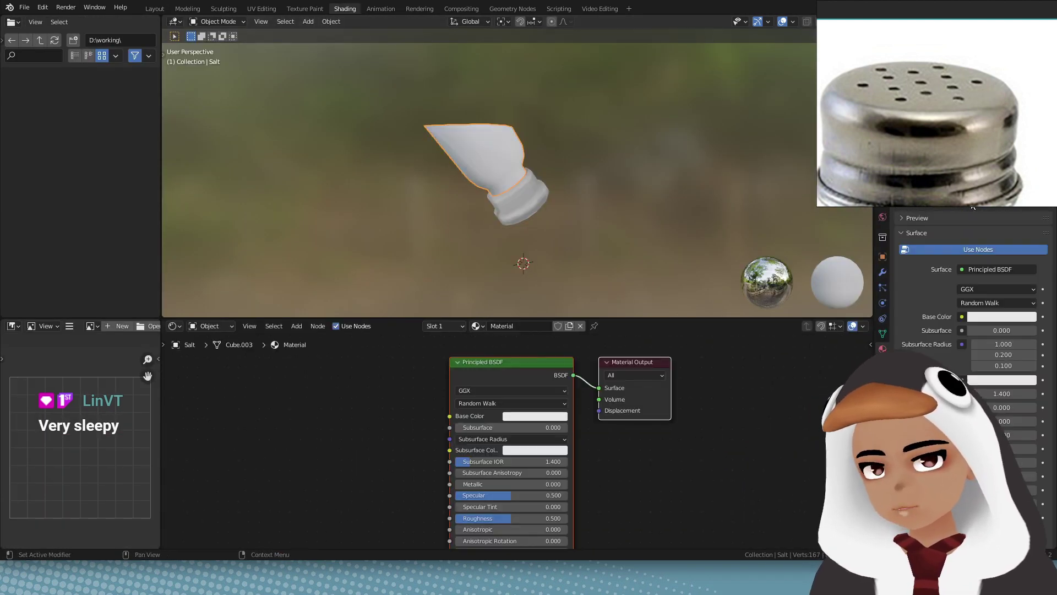
{"action": "key", "text": "Return"}
Step: Return to the Layout workspace and unhide the glass body around the salt
{"action": "left_click", "coordinate": [155, 8]}
{"action": "middle_click_drag", "start_coordinate": [556, 264], "coordinate": [584, 352]}
{"action": "key", "text": "alt+h"}
{"action": "left_click", "coordinate": [647, 361]}
{"action": "middle_click_drag", "start_coordinate": [647, 361], "coordinate": [329, 316]}
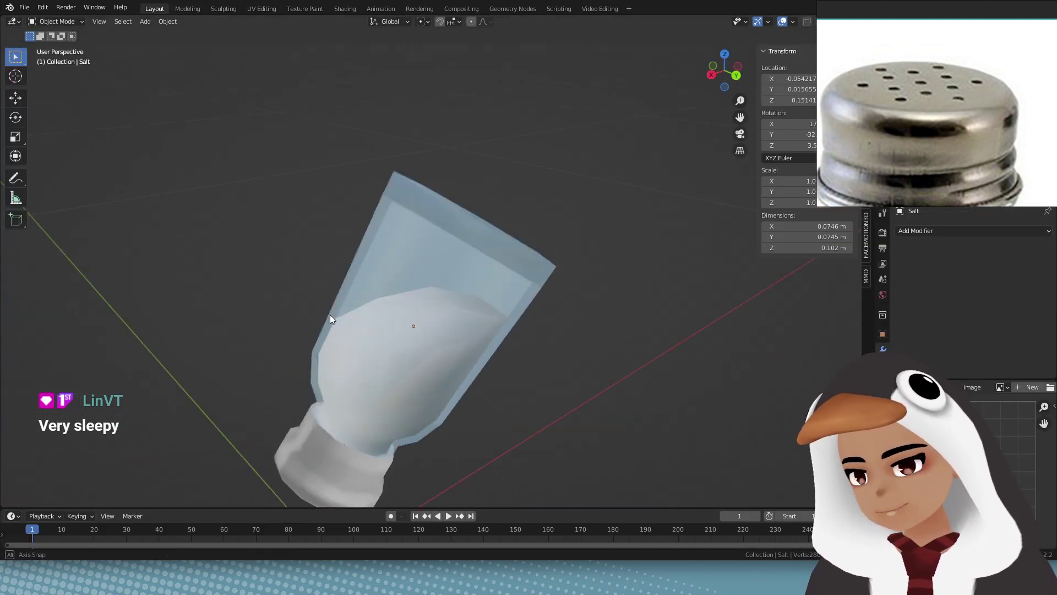
Step: Add a Solidify modifier to the Salt object with a thickness of -0.001 m
{"action": "left_click", "coordinate": [413, 347]}
{"action": "middle_click_drag", "start_coordinate": [413, 347], "coordinate": [748, 316]}
{"action": "scroll", "coordinate": [747, 316], "scroll_direction": "up", "scroll_amount": 2}
{"action": "left_click", "coordinate": [883, 349]}
{"action": "left_click", "coordinate": [915, 230]}
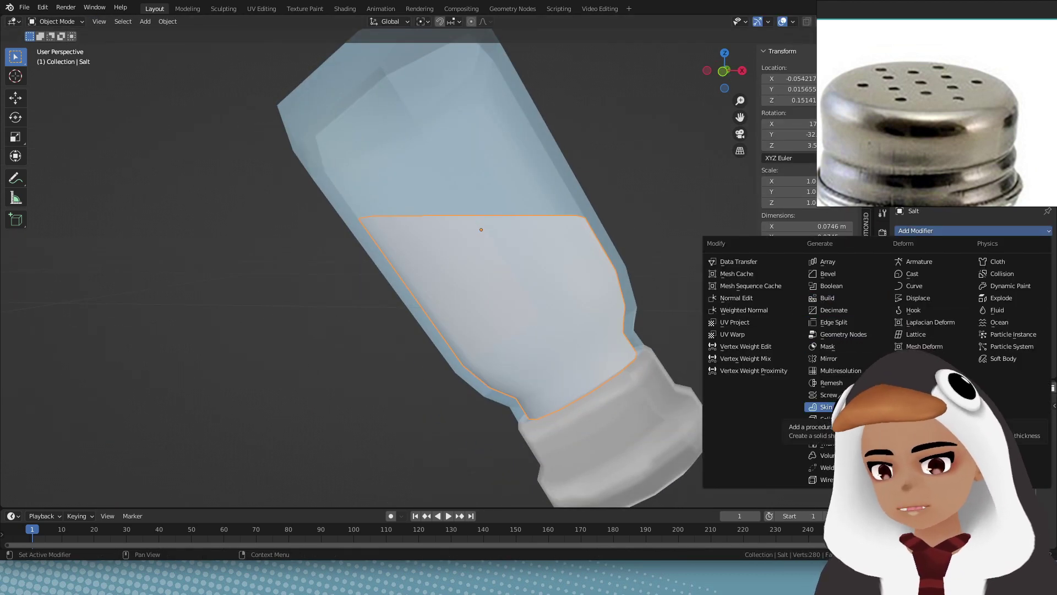
{"action": "left_click", "coordinate": [826, 419]}
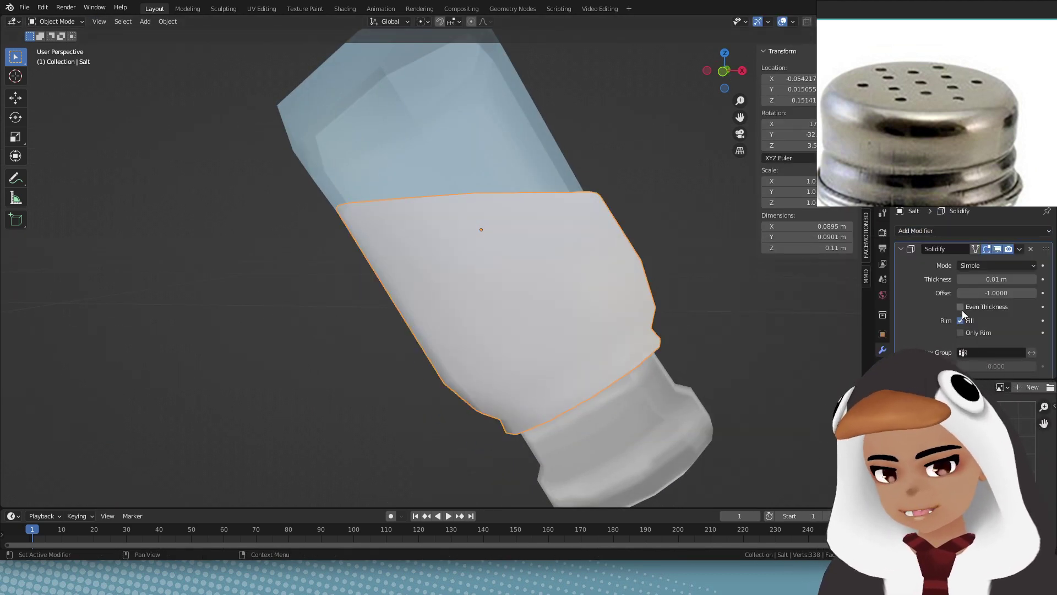
{"action": "left_click", "coordinate": [1002, 279]}
{"action": "type", "text": "-0.001"}
{"action": "key", "text": "Return"}
Step: Adjust the Solidify thickness so the salt sits just inside the glass wall, and apply the modifier
{"action": "middle_click_drag", "start_coordinate": [639, 308], "coordinate": [682, 332]}
{"action": "key", "text": "h"}
{"action": "key", "text": "alt+z"}
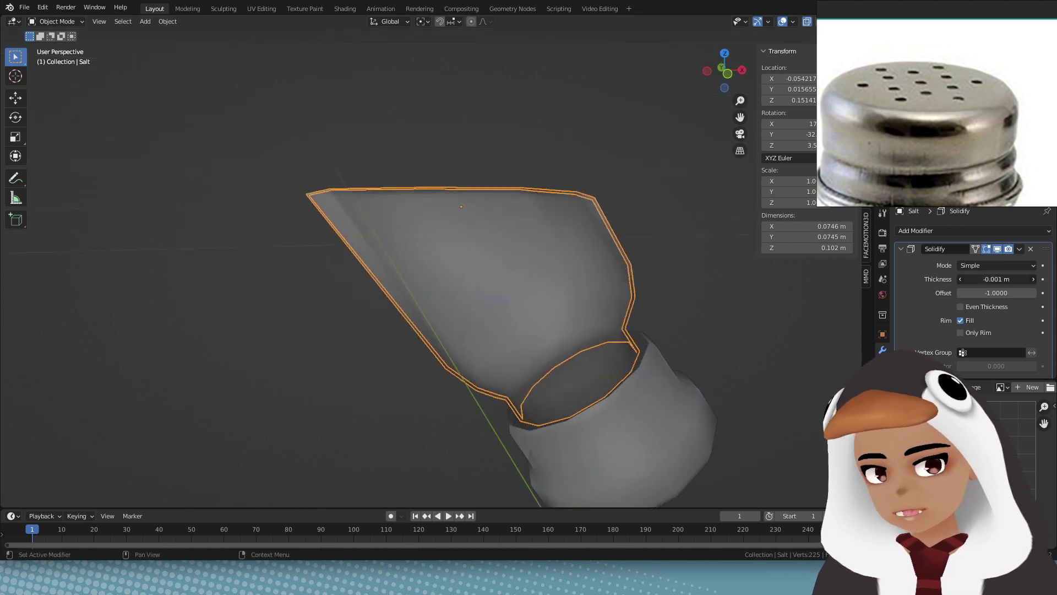
{"action": "left_click_drag", "start_coordinate": [980, 279], "coordinate": [972, 281]}
{"action": "left_click", "coordinate": [1019, 248]}
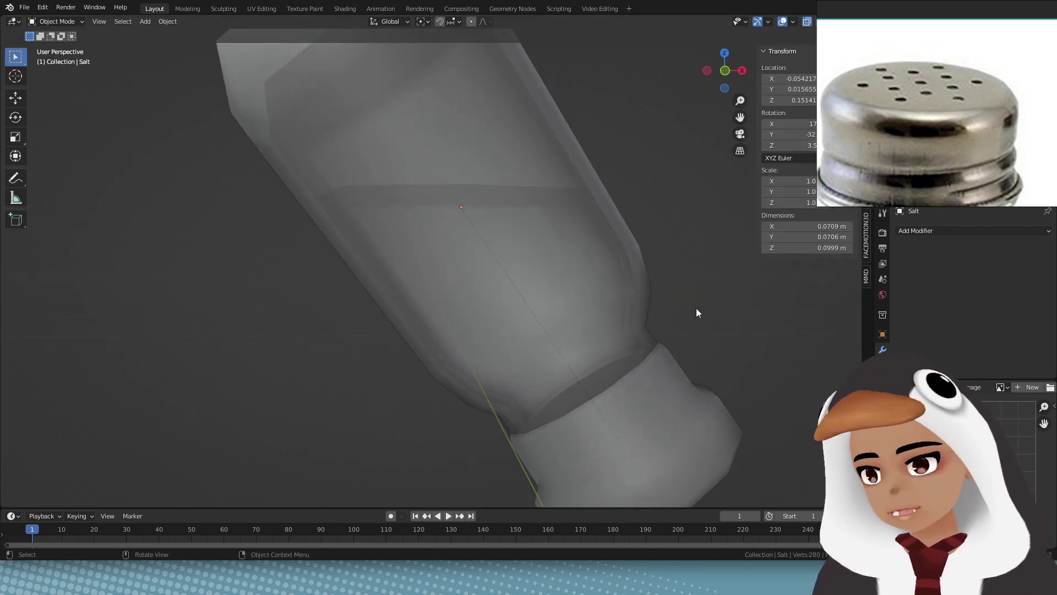
{"action": "key", "text": "z"}
{"action": "scroll", "coordinate": [696, 308], "scroll_direction": "down", "scroll_amount": 3}
{"action": "middle_click_drag", "start_coordinate": [696, 308], "coordinate": [619, 284]}
{"action": "key", "text": "KP_1"}
{"action": "scroll", "coordinate": [485, 288], "scroll_direction": "down", "scroll_amount": 4}
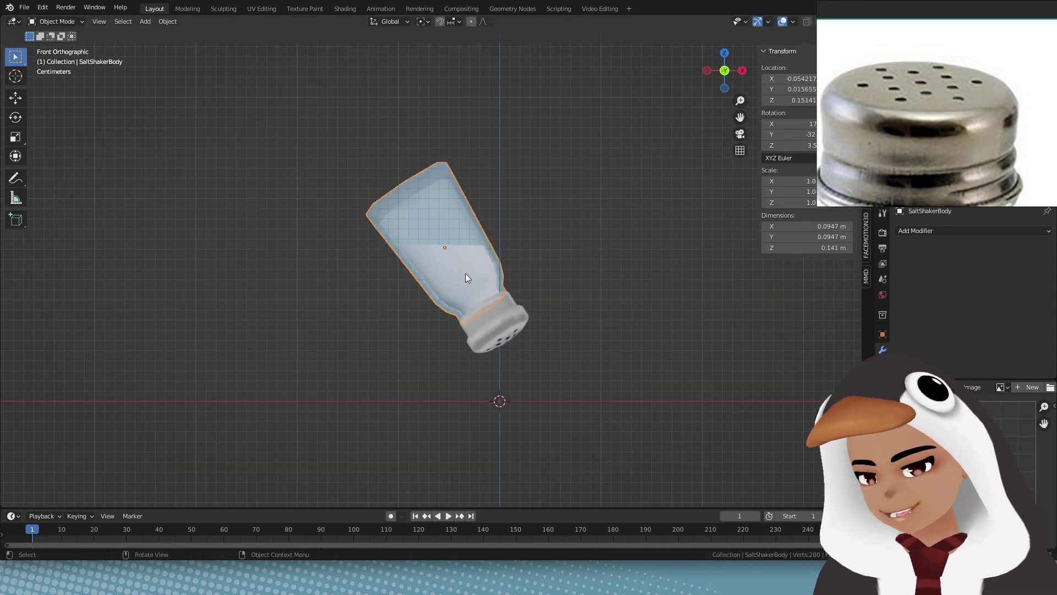
Step: Parent the glass body to the Salt object using the Object parent type
{"action": "left_click", "coordinate": [465, 273], "text": "shift"}
{"action": "key", "text": "ctrl+p"}
{"action": "left_click", "coordinate": [554, 213]}
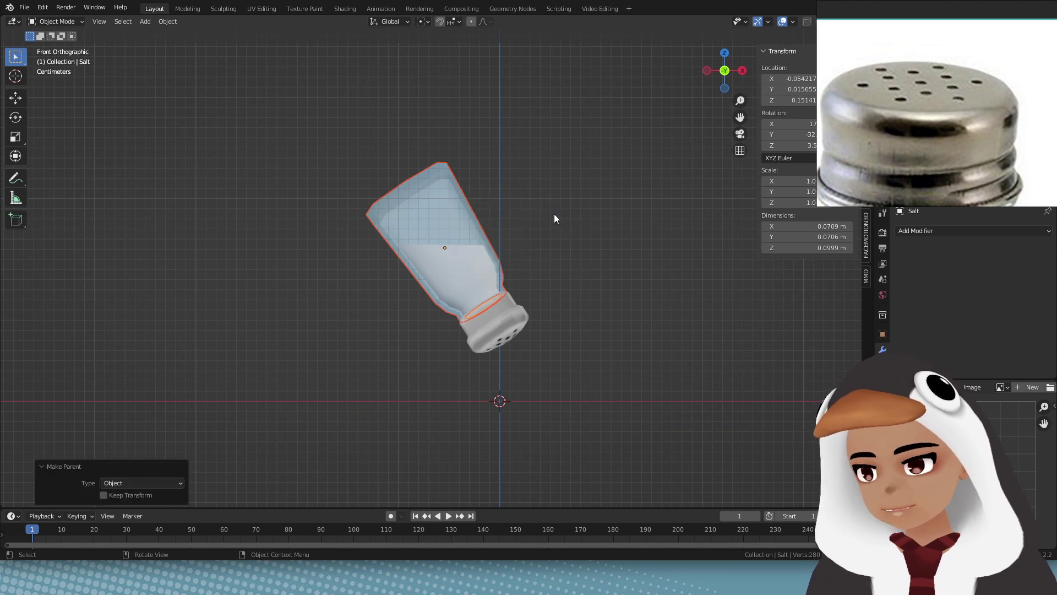
Step: Raise the whole tilted shaker higher above the origin in front view and save the project file
{"action": "key", "text": "g"}
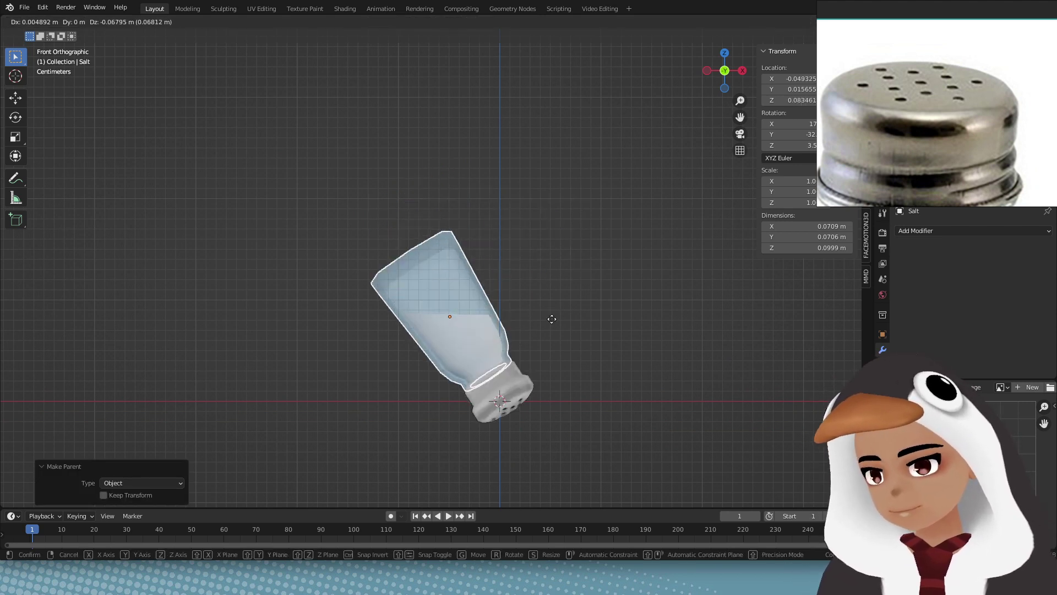
{"action": "left_click", "coordinate": [524, 242]}
{"action": "key", "text": "g"}
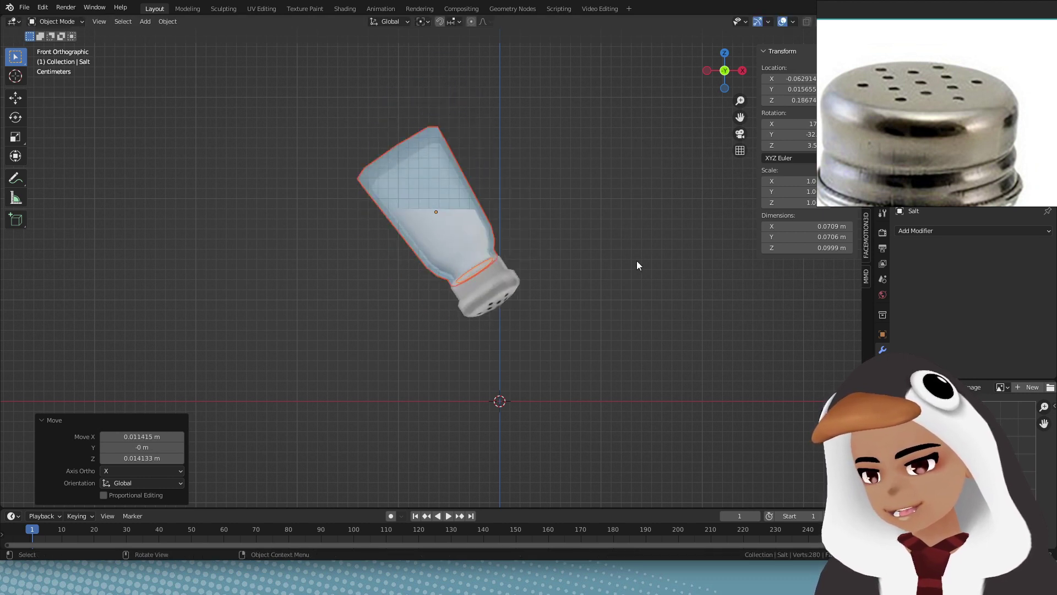
{"action": "key", "text": "g"}
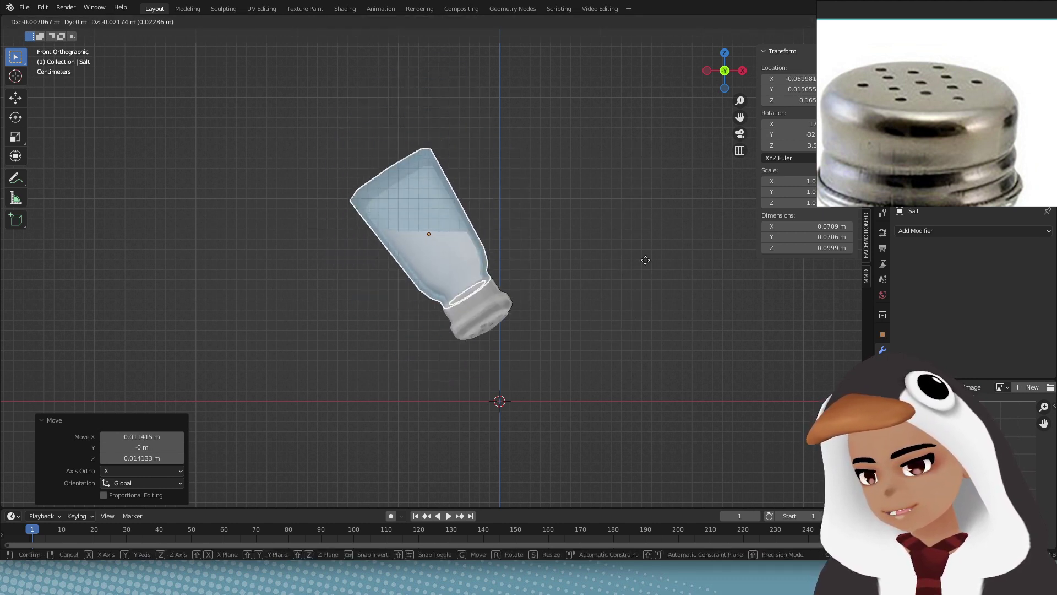
{"action": "middle_click_drag", "start_coordinate": [588, 344], "coordinate": [502, 376]}
{"action": "key", "text": "ctrl+s"}
Step: Add a plane at the origin and rotate it 180 degrees about the X axis
{"action": "key", "text": "shift+a"}
{"action": "mouse_move", "coordinate": [595, 298]}
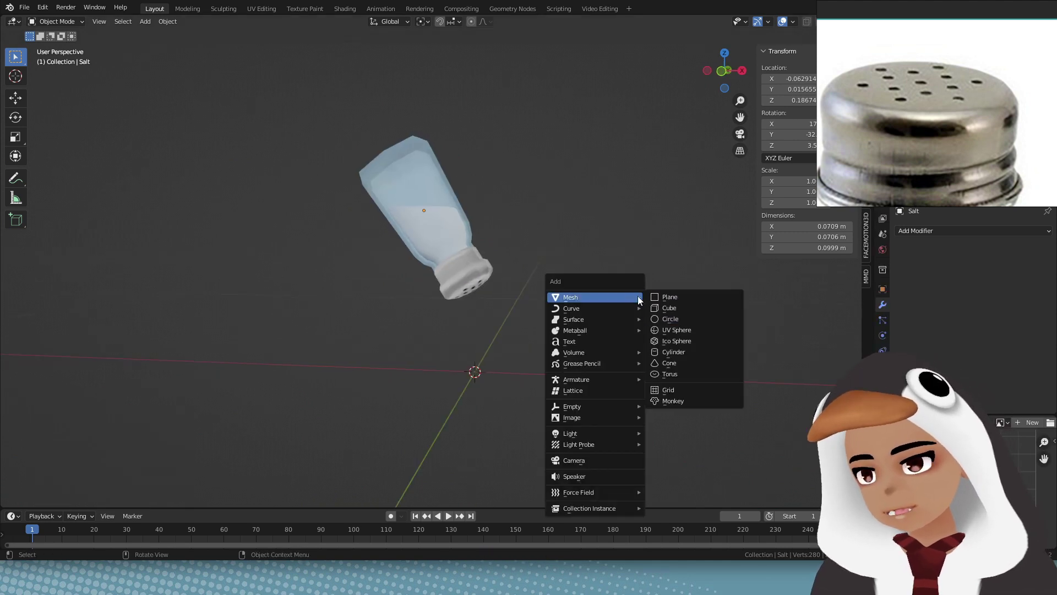
{"action": "left_click", "coordinate": [670, 297]}
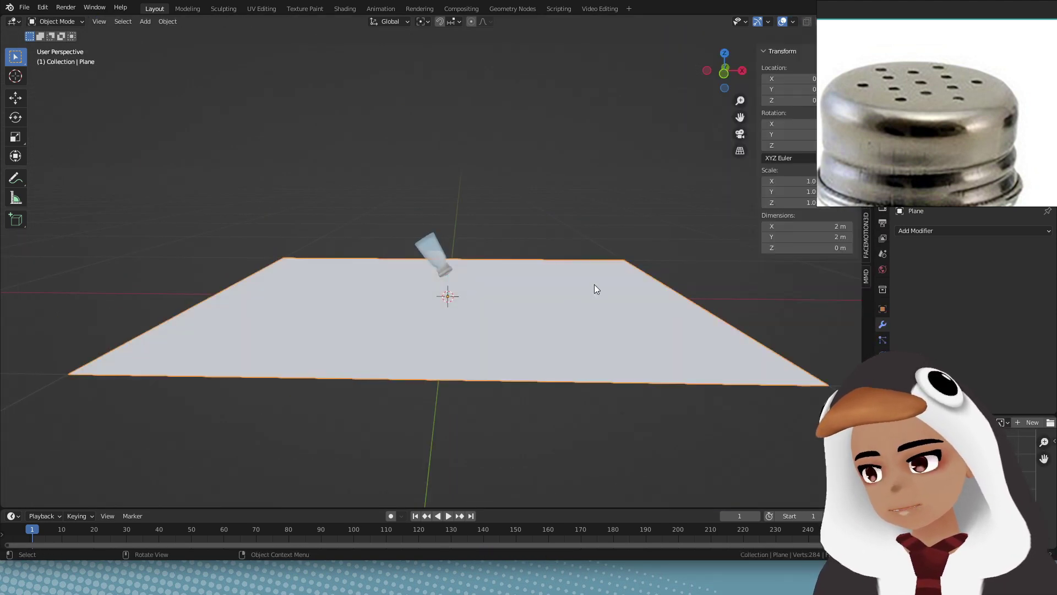
{"action": "type", "text": "rx180"}
{"action": "key", "text": "Return"}
Step: Scale the plane's mesh down to about 0.057 m square and add a particle system to the plane
{"action": "key", "text": "Tab"}
{"action": "key", "text": "s"}
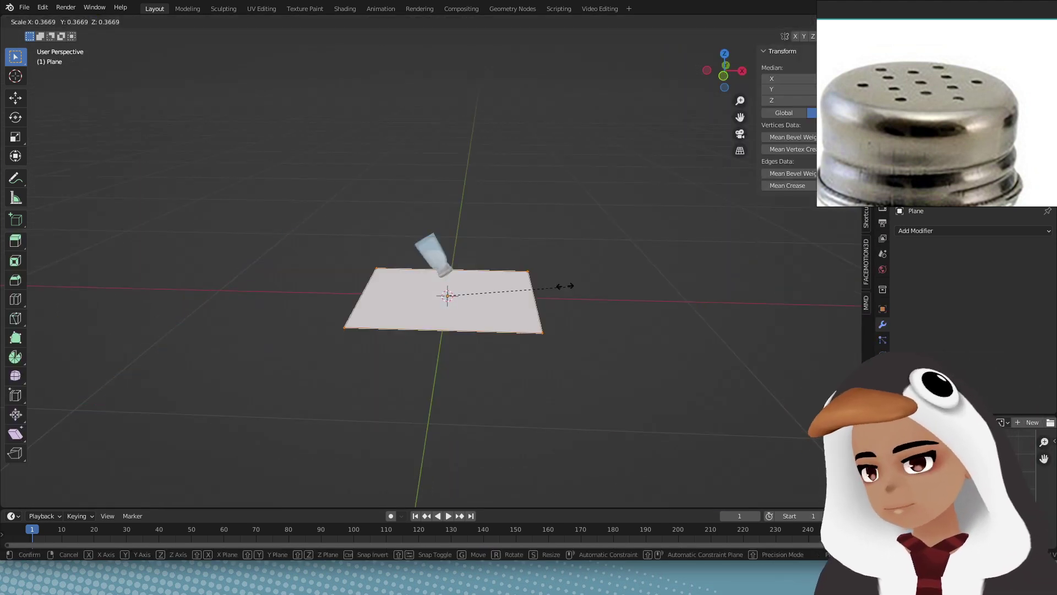
{"action": "left_click", "coordinate": [478, 294]}
{"action": "scroll", "coordinate": [622, 371], "scroll_direction": "up", "scroll_amount": 6}
{"action": "key", "text": "s"}
{"action": "left_click", "coordinate": [546, 376]}
{"action": "key", "text": "Tab"}
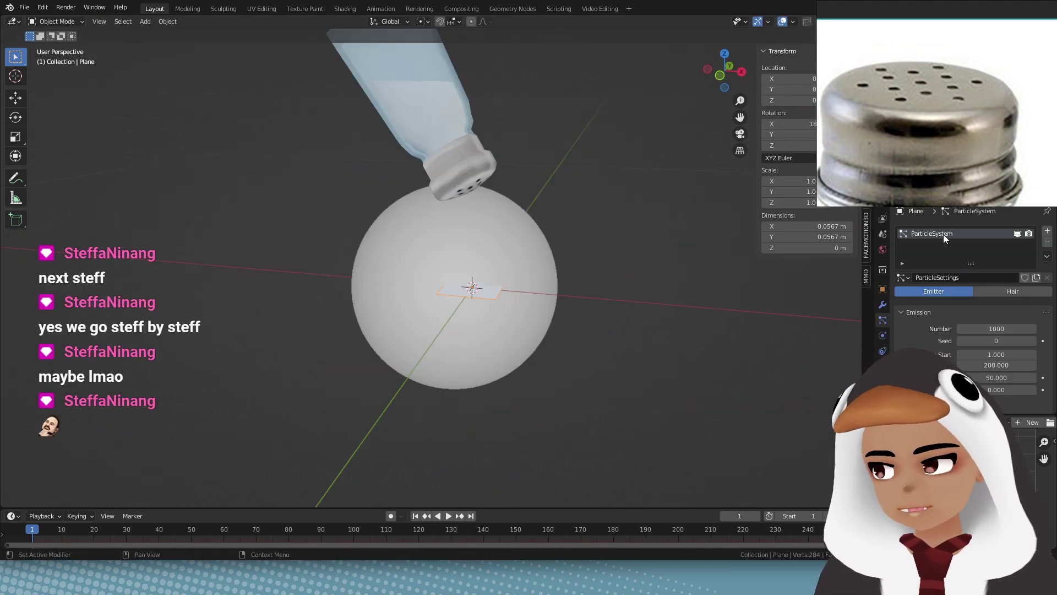
Step: Look through the plane's particle settings and play the animation to preview the emission
{"action": "scroll", "coordinate": [910, 321], "scroll_direction": "down", "scroll_amount": 10}
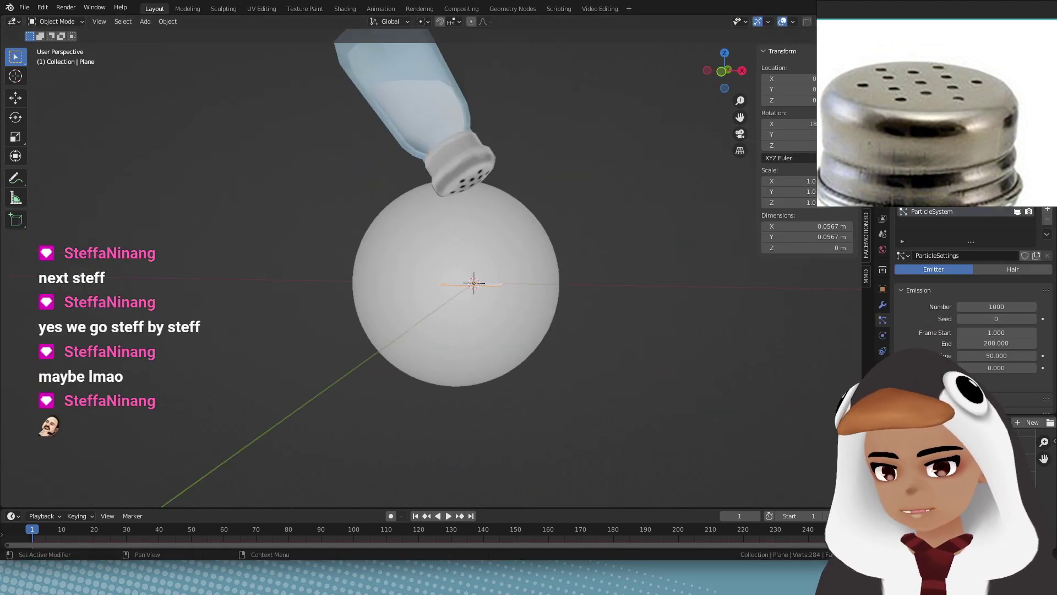
{"action": "scroll", "coordinate": [897, 343], "scroll_direction": "down", "scroll_amount": 3}
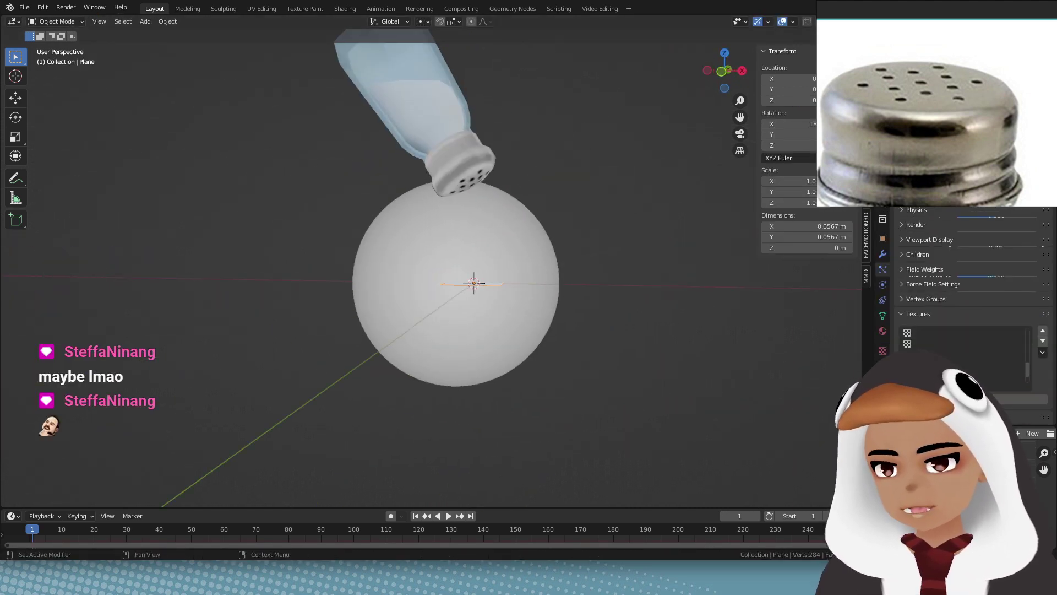
{"action": "scroll", "coordinate": [901, 310], "scroll_direction": "up", "scroll_amount": 5}
{"action": "key", "text": "space"}
{"action": "key", "text": "space"}
{"action": "scroll", "coordinate": [946, 235], "scroll_direction": "up", "scroll_amount": 15}
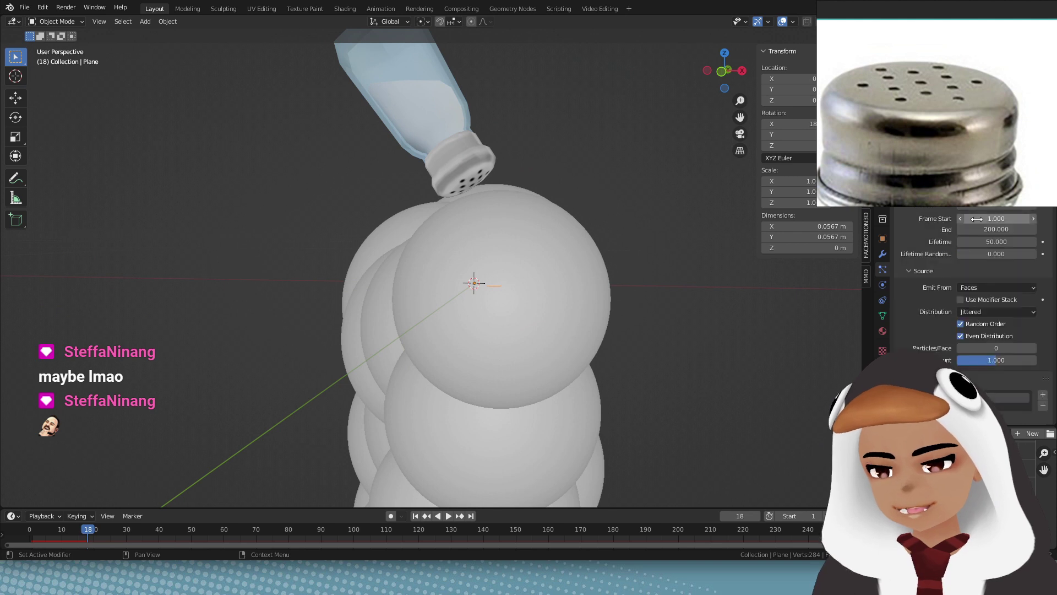
Step: Set the particle mass to 0.001 kg in the plane's particle physics settings
{"action": "scroll", "coordinate": [925, 297], "scroll_direction": "down", "scroll_amount": 3}
{"action": "left_click", "coordinate": [1012, 261]}
{"action": "type", "text": "0.001 kg"}
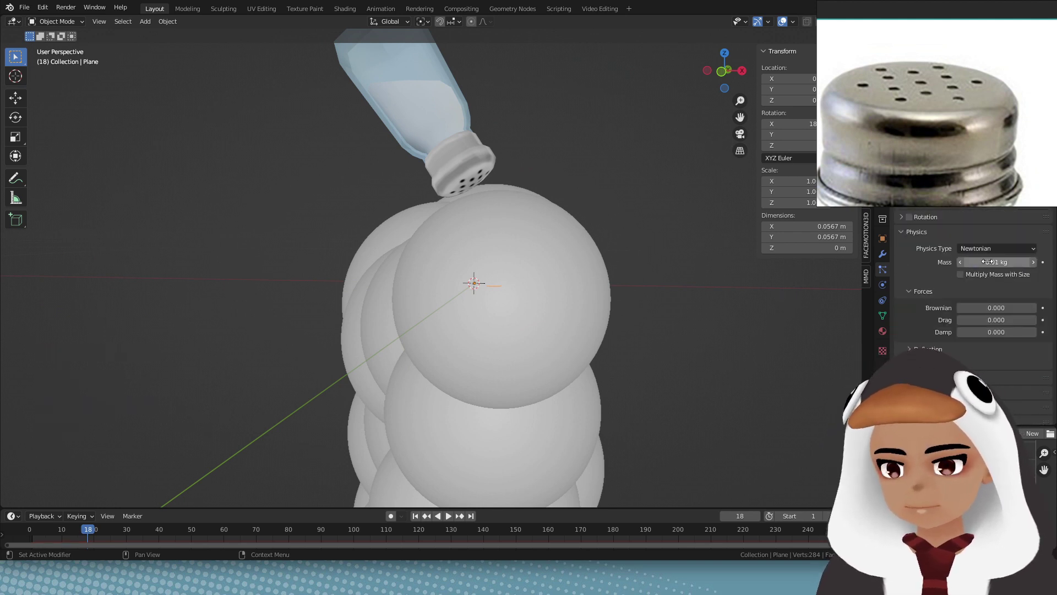
{"action": "key", "text": "Return"}
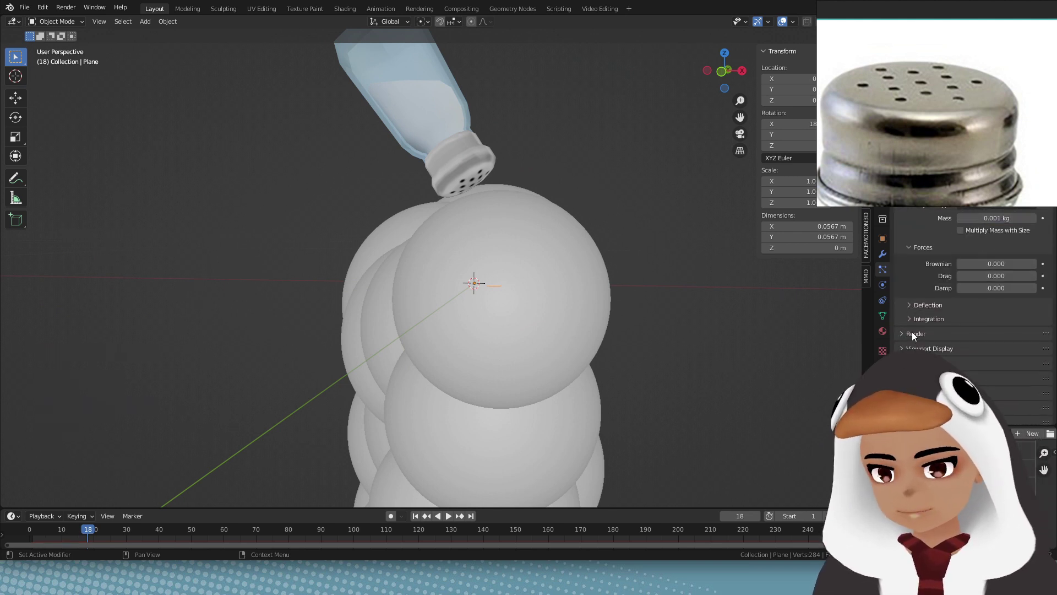
Step: Set the number of emitted particles to 100 and replay the emission
{"action": "scroll", "coordinate": [931, 274], "scroll_direction": "up", "scroll_amount": 10}
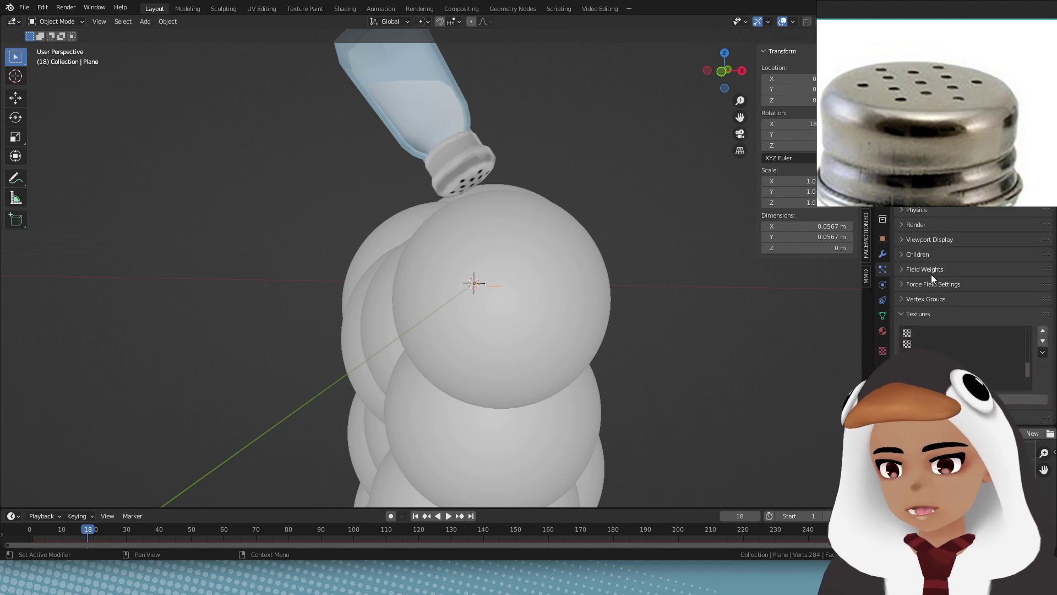
{"action": "scroll", "coordinate": [684, 315], "scroll_direction": "down", "scroll_amount": 4}
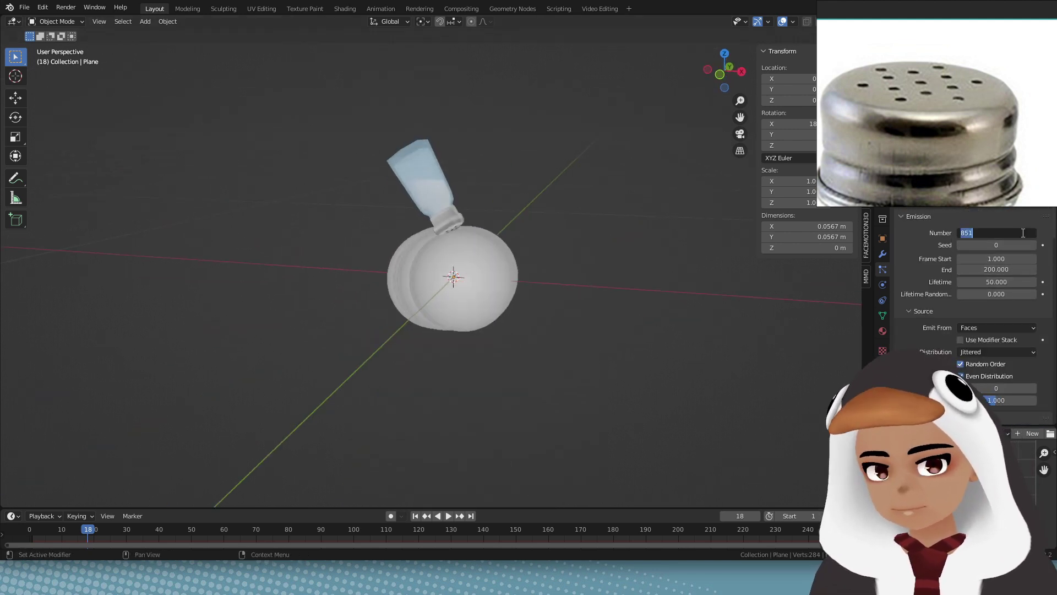
{"action": "scroll", "coordinate": [926, 297], "scroll_direction": "down", "scroll_amount": 8}
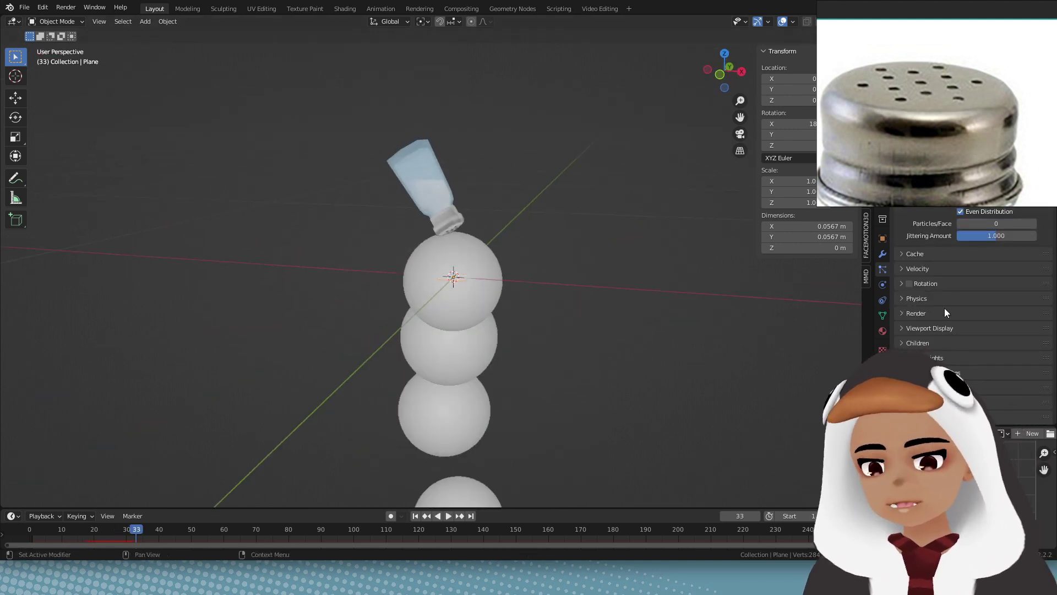
{"action": "scroll", "coordinate": [808, 285], "scroll_direction": "down", "scroll_amount": 5}
Step: Add a second plane at the origin and scale it down to salt-grain size
{"action": "key", "text": "shift+a"}
{"action": "left_click", "coordinate": [725, 309]}
{"action": "key", "text": "s"}
{"action": "left_click", "coordinate": [454, 271]}
{"action": "scroll", "coordinate": [455, 271], "scroll_direction": "up", "scroll_amount": 12}
{"action": "key", "text": "s"}
{"action": "left_click", "coordinate": [570, 306]}
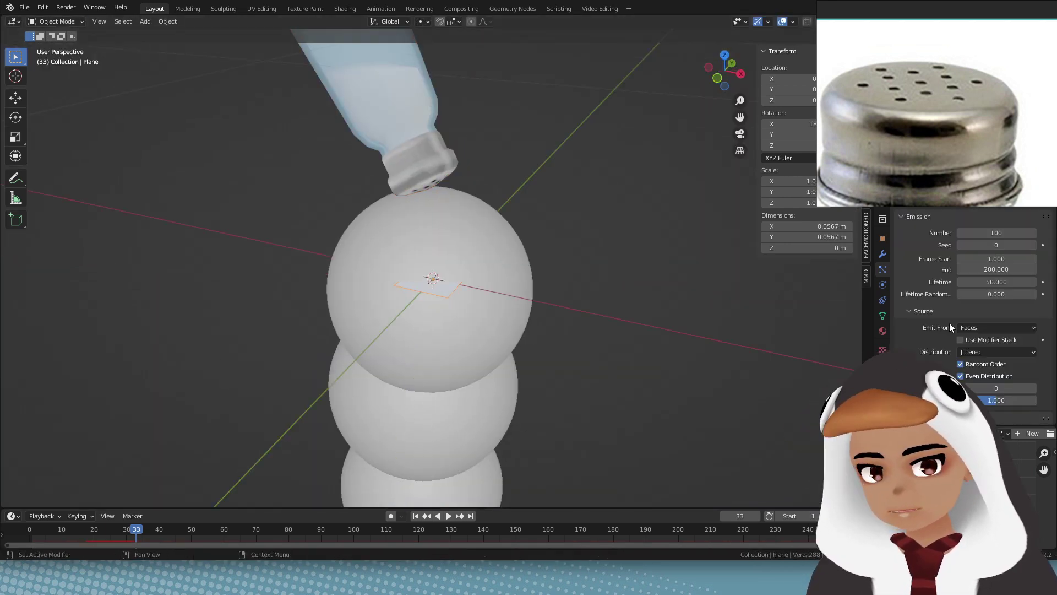
Step: Change how the emitter plane's particles are rendered from Halo to Object
{"action": "scroll", "coordinate": [993, 334], "scroll_direction": "down", "scroll_amount": 5}
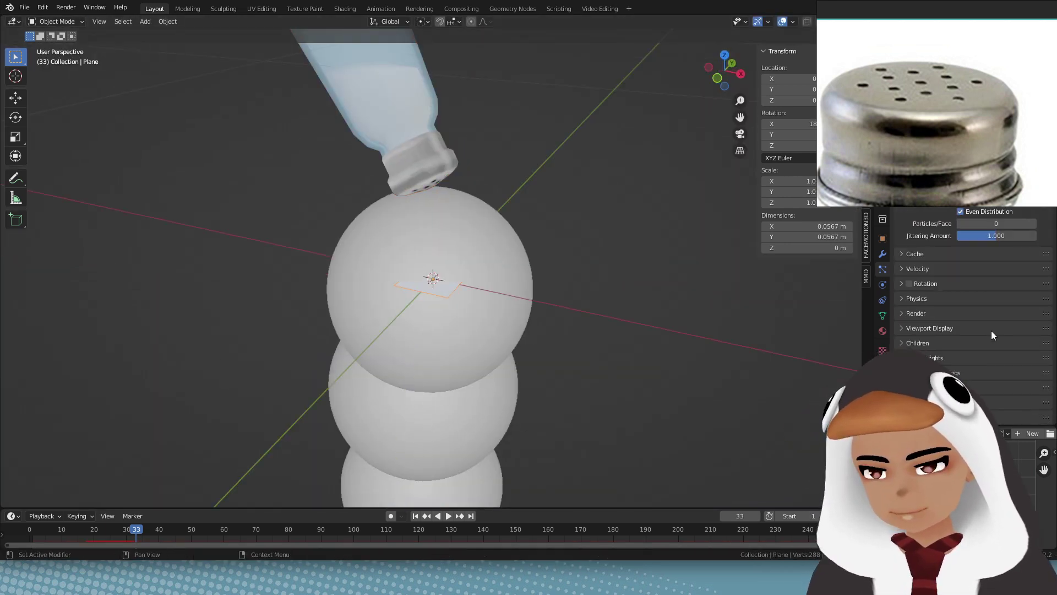
{"action": "scroll", "coordinate": [923, 311], "scroll_direction": "down", "scroll_amount": 2}
{"action": "scroll", "coordinate": [925, 310], "scroll_direction": "up", "scroll_amount": 5}
{"action": "left_click", "coordinate": [926, 310]}
{"action": "scroll", "coordinate": [960, 303], "scroll_direction": "up", "scroll_amount": 4}
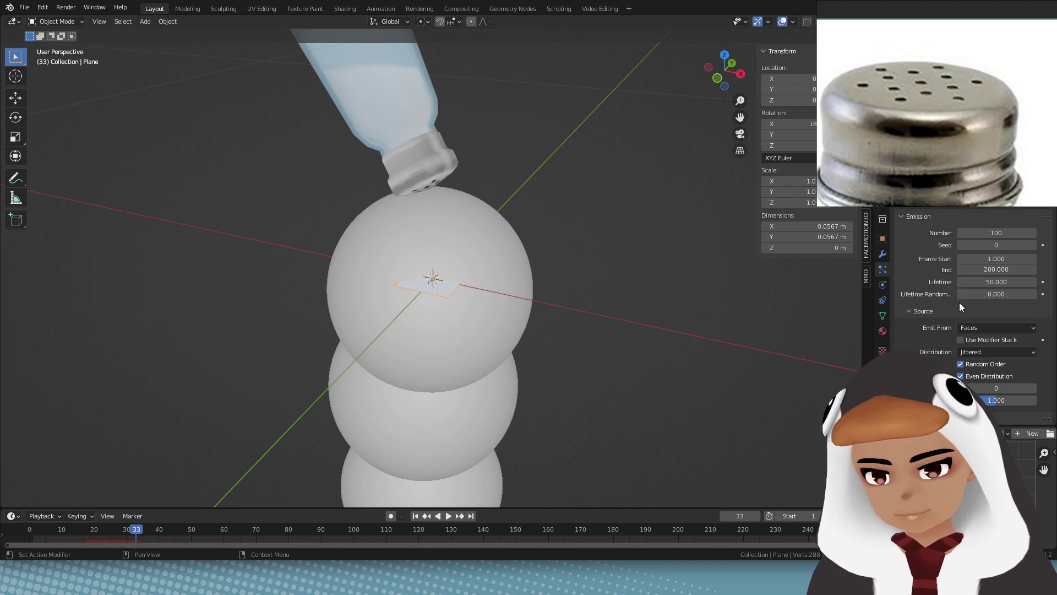
{"action": "scroll", "coordinate": [935, 329], "scroll_direction": "down", "scroll_amount": 4}
{"action": "left_click", "coordinate": [929, 299]}
{"action": "scroll", "coordinate": [929, 298], "scroll_direction": "down", "scroll_amount": 2}
{"action": "scroll", "coordinate": [926, 317], "scroll_direction": "down", "scroll_amount": 10}
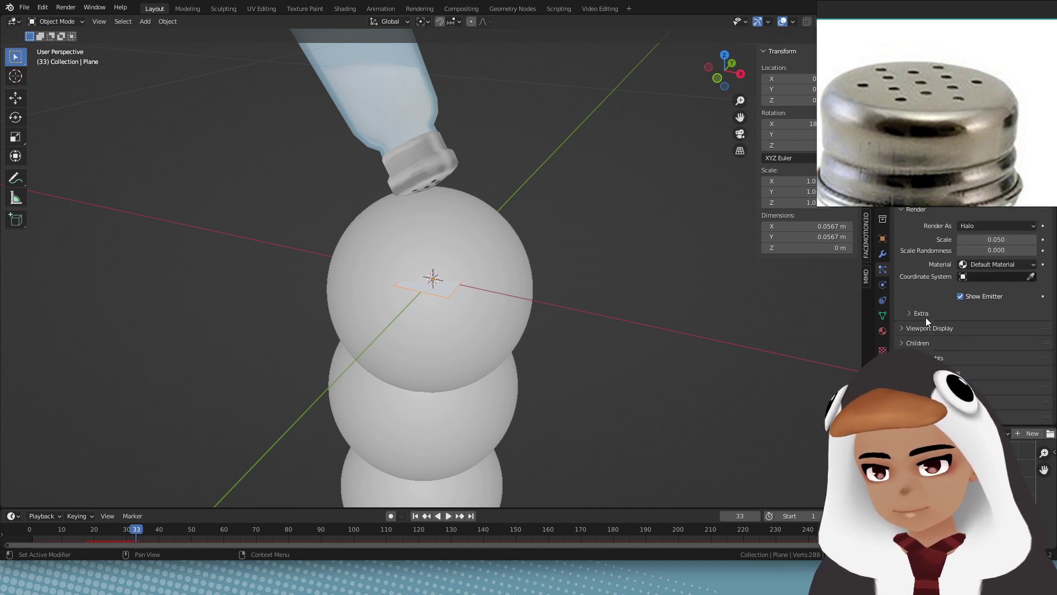
{"action": "scroll", "coordinate": [969, 276], "scroll_direction": "down", "scroll_amount": 10}
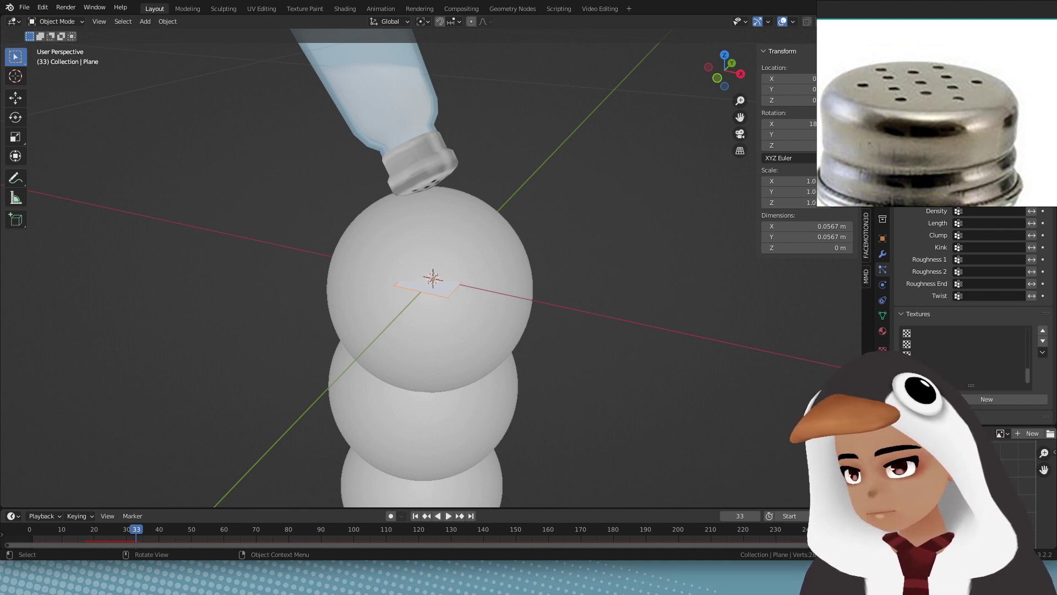
{"action": "scroll", "coordinate": [959, 308], "scroll_direction": "up", "scroll_amount": 5}
{"action": "left_click", "coordinate": [980, 309]}
{"action": "left_click", "coordinate": [986, 345]}
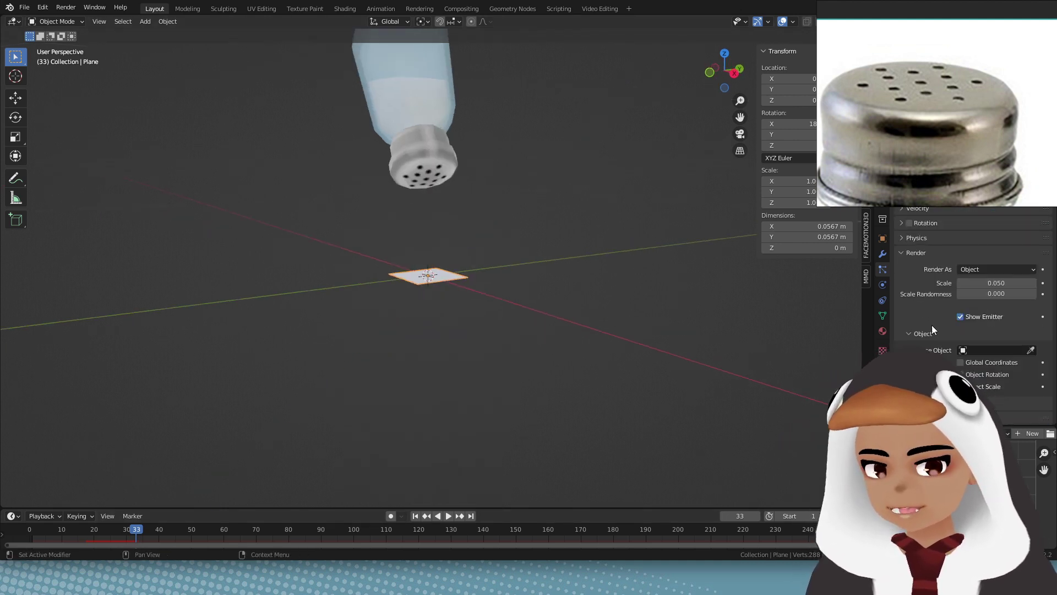
Step: Use the small plane as the particles' instance object at scale 1.000 and enable particle rotation with Randomize 0.122
{"action": "left_click", "coordinate": [939, 337]}
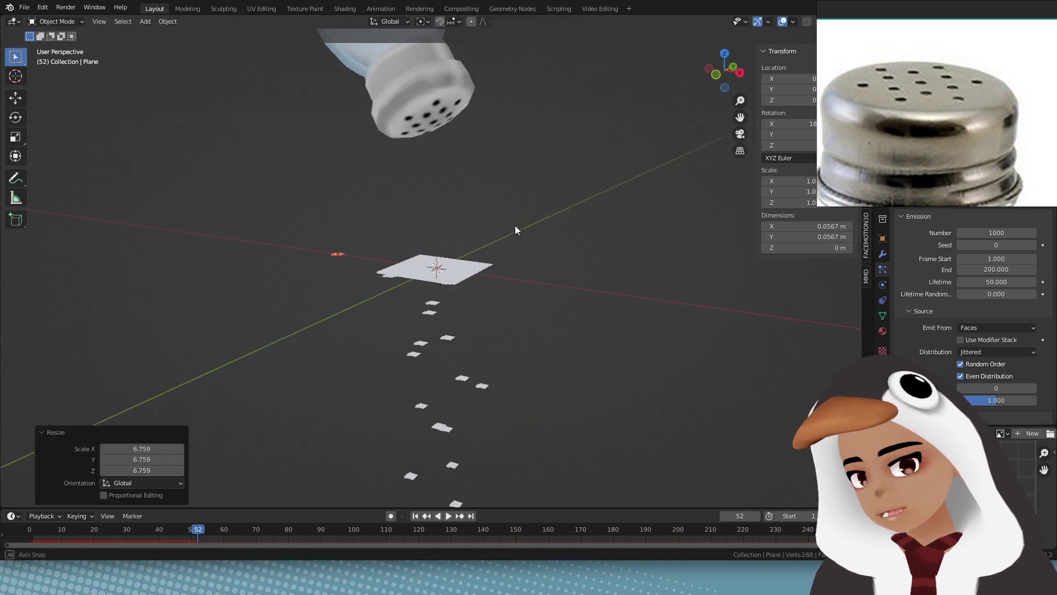
{"action": "middle_click_drag", "start_coordinate": [517, 229], "coordinate": [616, 298]}
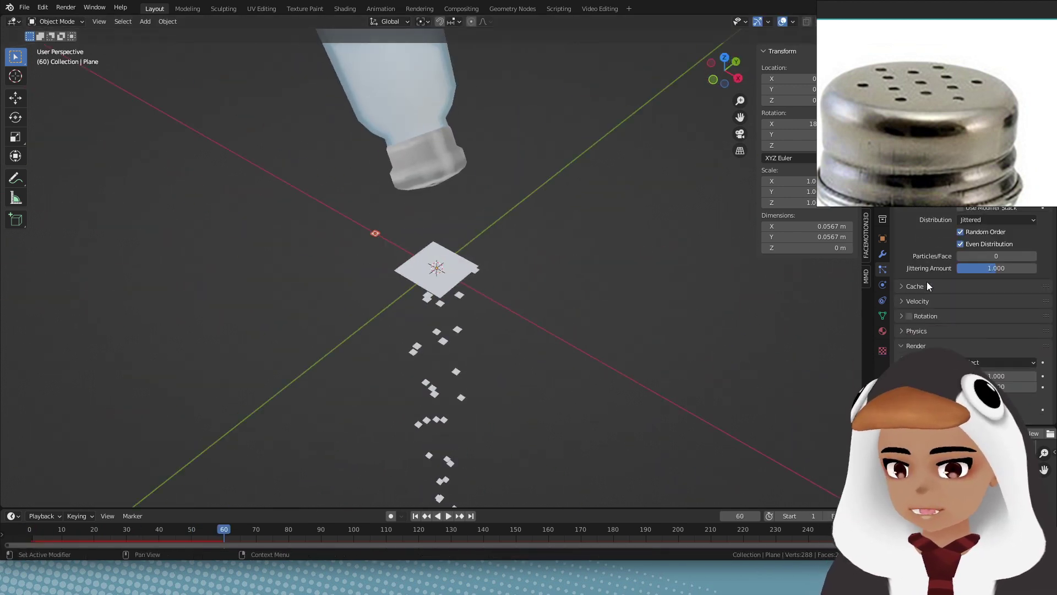
{"action": "left_click", "coordinate": [980, 332]}
{"action": "left_click", "coordinate": [993, 358]}
{"action": "scroll", "coordinate": [993, 358], "scroll_direction": "down", "scroll_amount": 5}
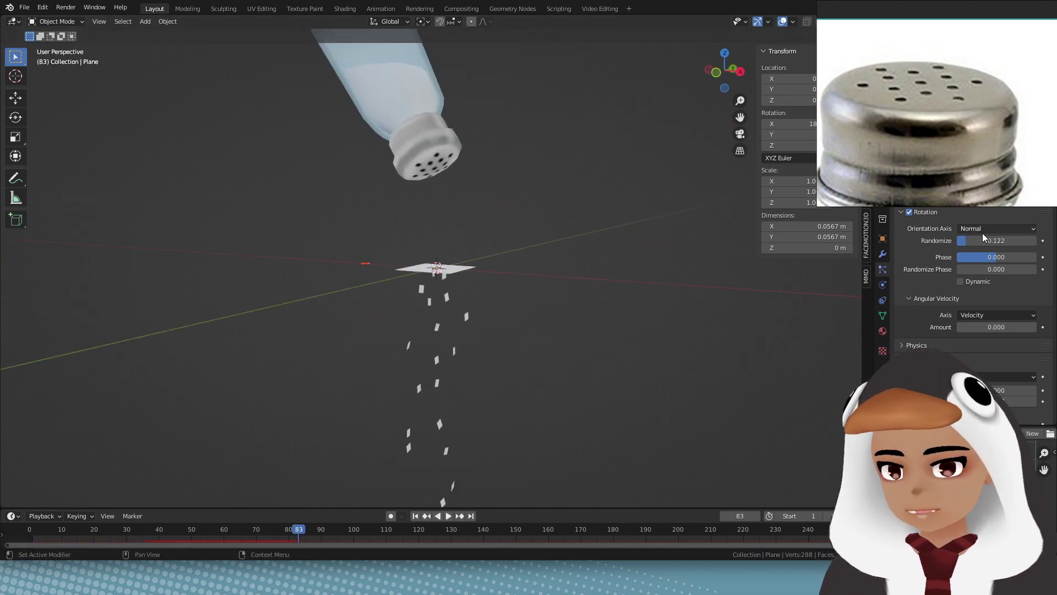
Step: Set the particle orientation axis to Normal-Tangent, with Phase 0.435 and Randomize Phase 0.680
{"action": "left_click", "coordinate": [976, 230]}
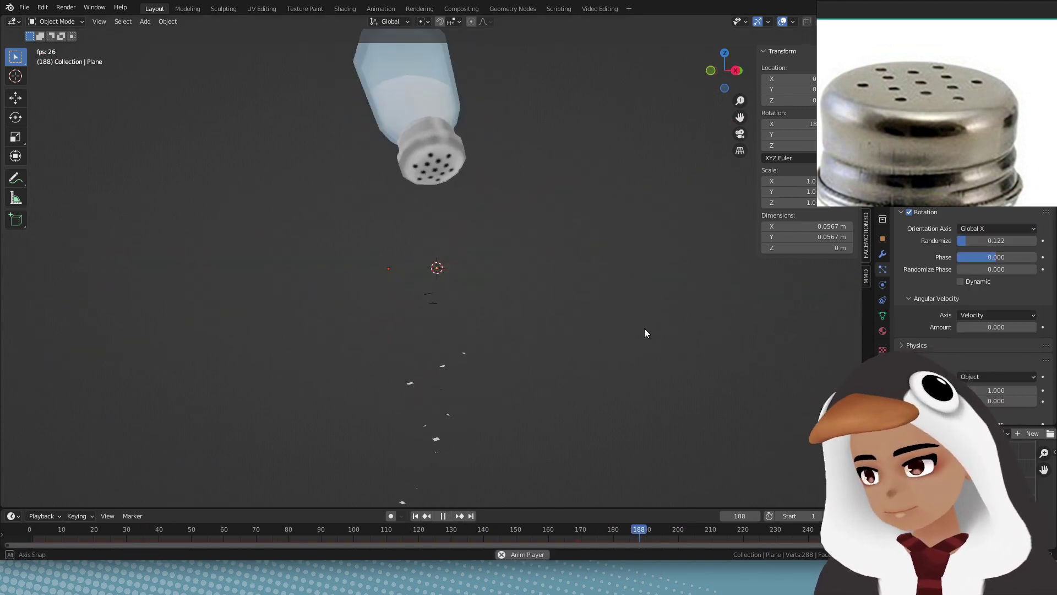
{"action": "left_click", "coordinate": [997, 228]}
{"action": "left_click", "coordinate": [964, 264]}
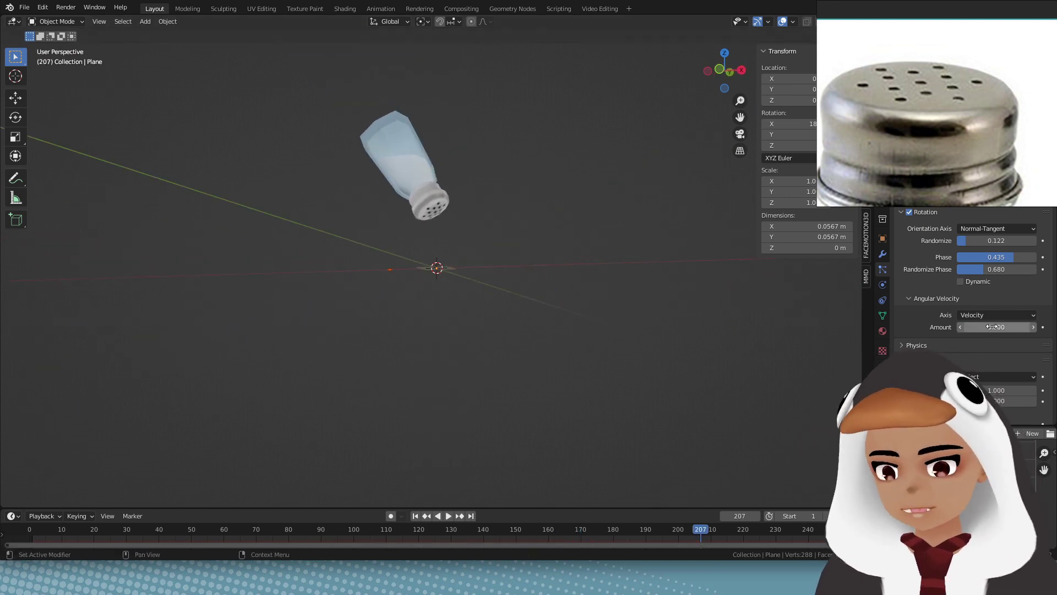
Step: Replay the grain emission and set the emitter's jittering amount to 0
{"action": "scroll", "coordinate": [962, 329], "scroll_direction": "up", "scroll_amount": 8}
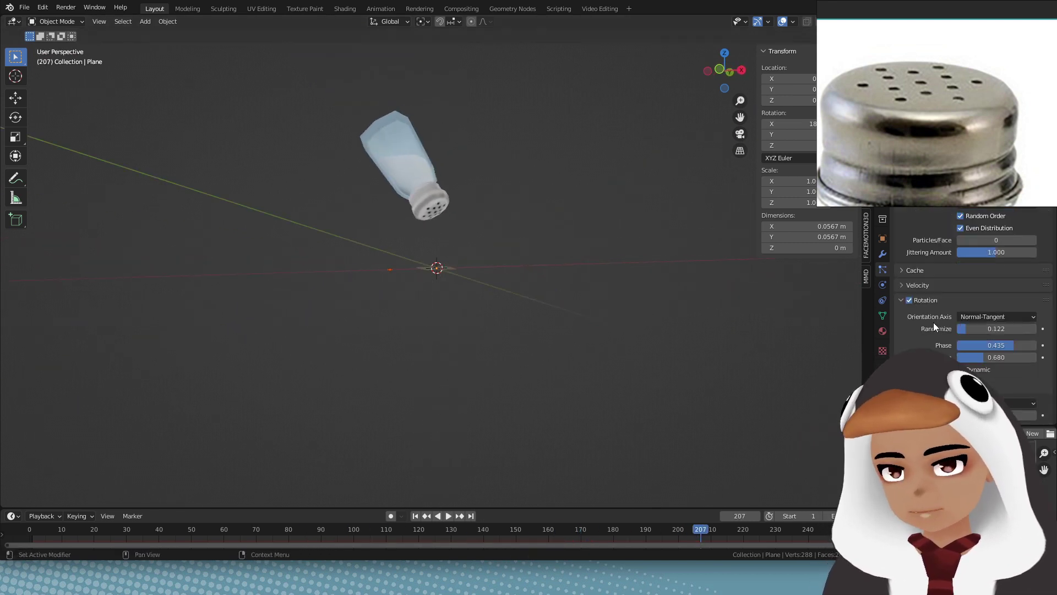
{"action": "key", "text": "space"}
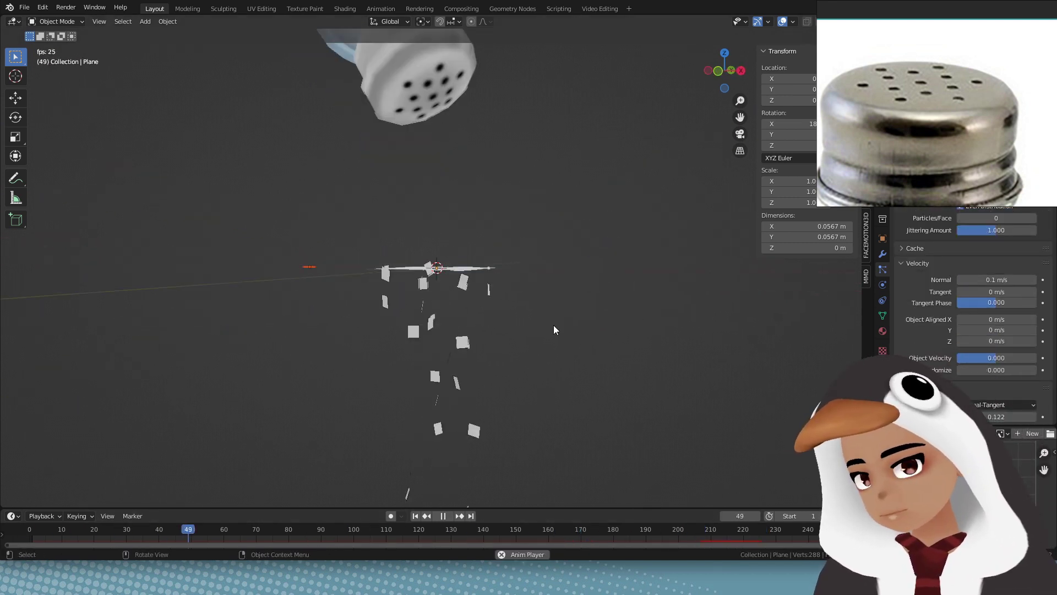
{"action": "key", "text": "space"}
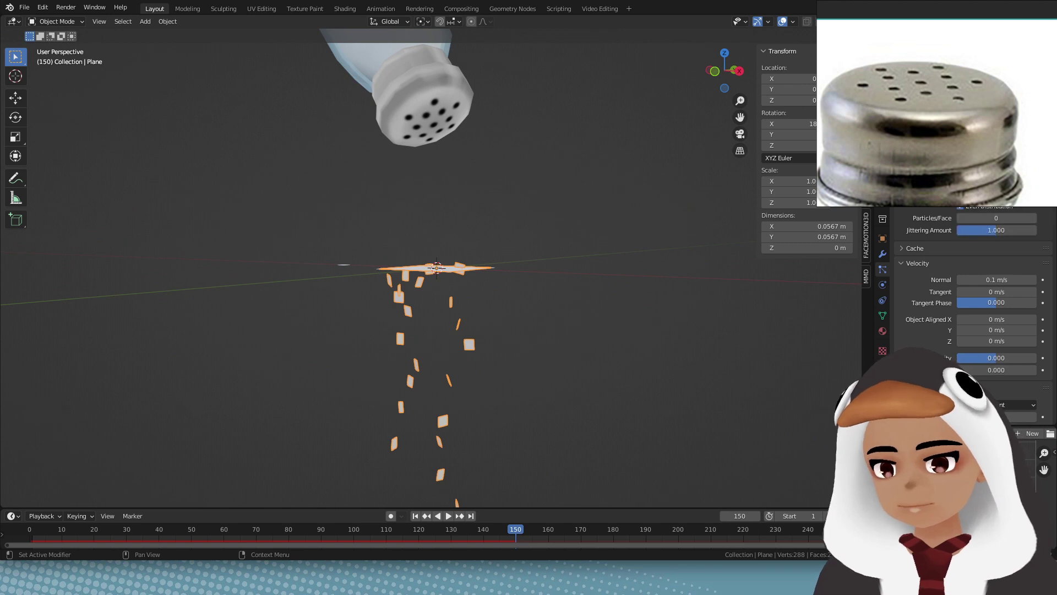
{"action": "key", "text": "space"}
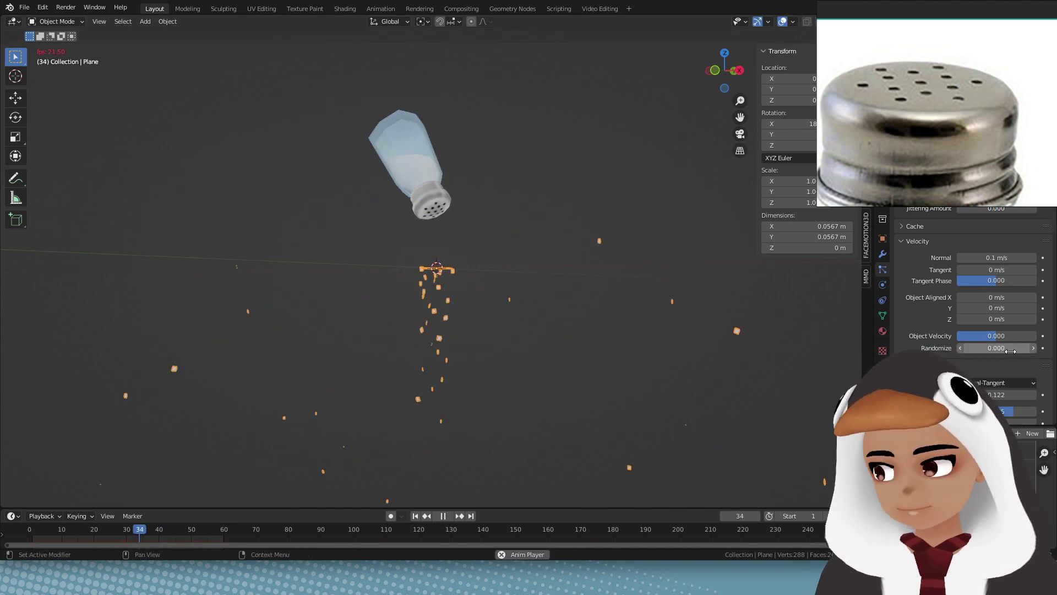
Step: Set the scene's output frame rate to 30 fps and play back the emission
{"action": "left_click", "coordinate": [1002, 236]}
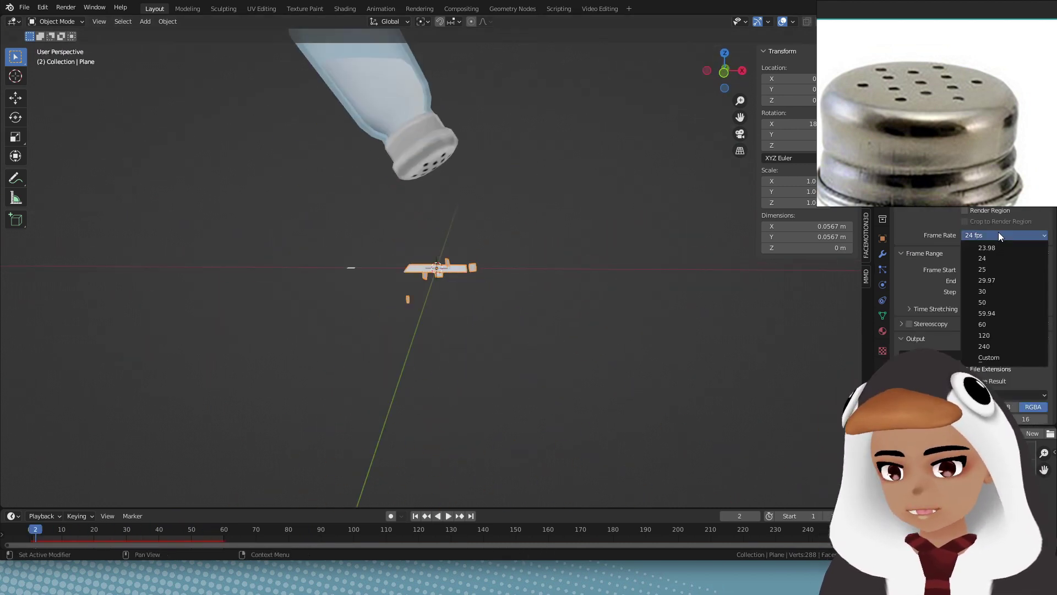
{"action": "key", "text": "space"}
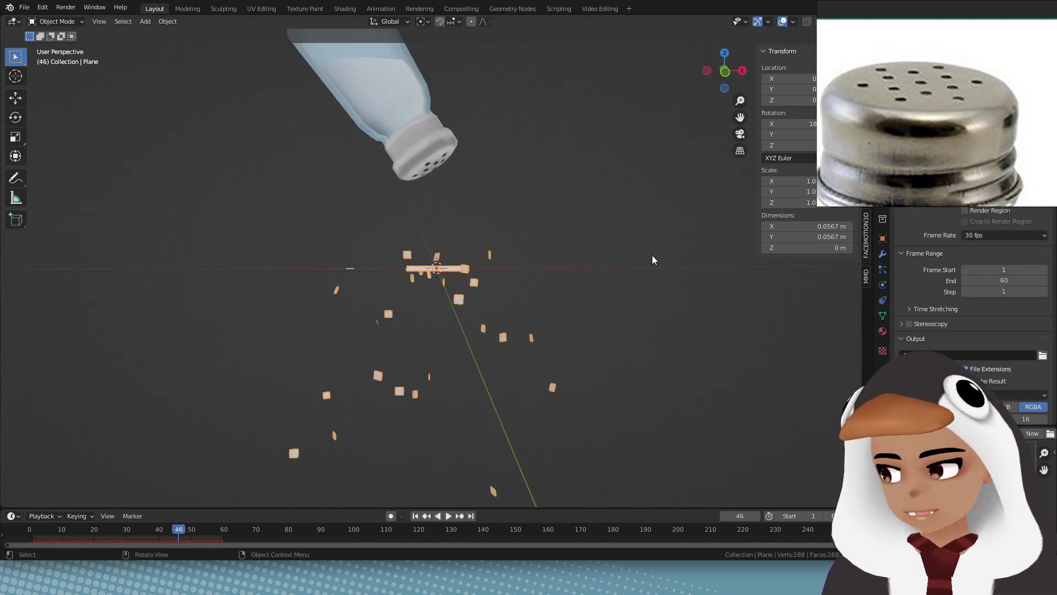
{"action": "left_click", "coordinate": [1001, 236]}
{"action": "left_click", "coordinate": [983, 291]}
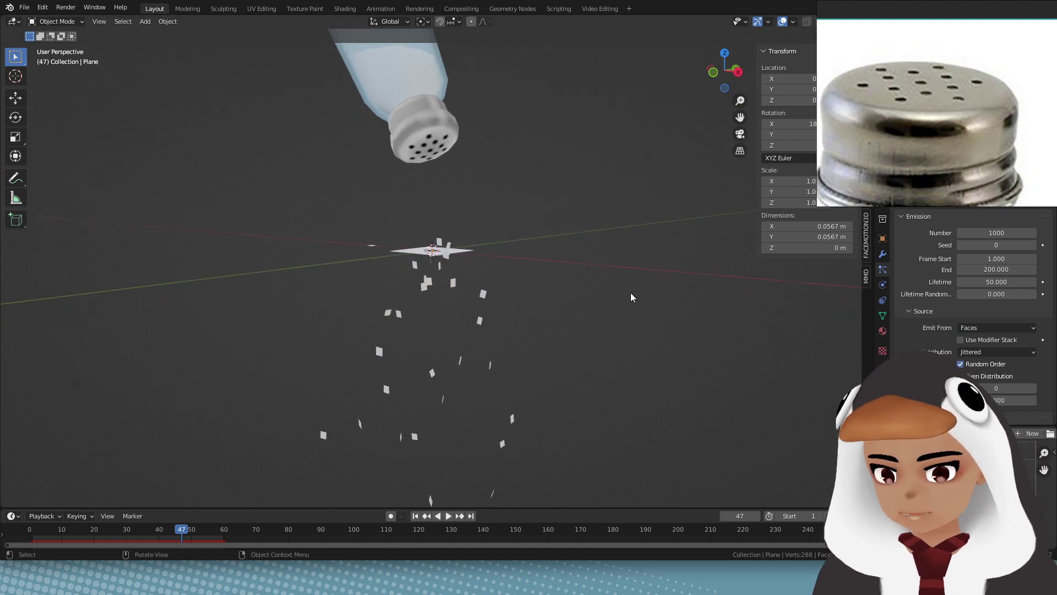
Step: Reset the particles' angular velocity amount to 0 and replay the emission
{"action": "scroll", "coordinate": [921, 286], "scroll_direction": "up", "scroll_amount": 4}
{"action": "scroll", "coordinate": [921, 286], "scroll_direction": "down", "scroll_amount": 10}
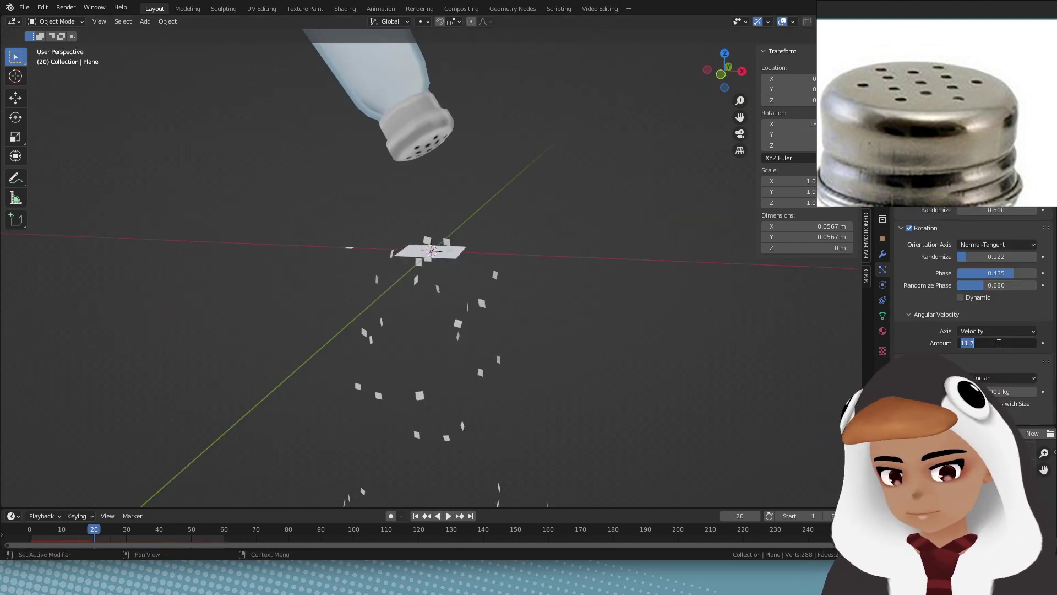
{"action": "left_click", "coordinate": [996, 312]}
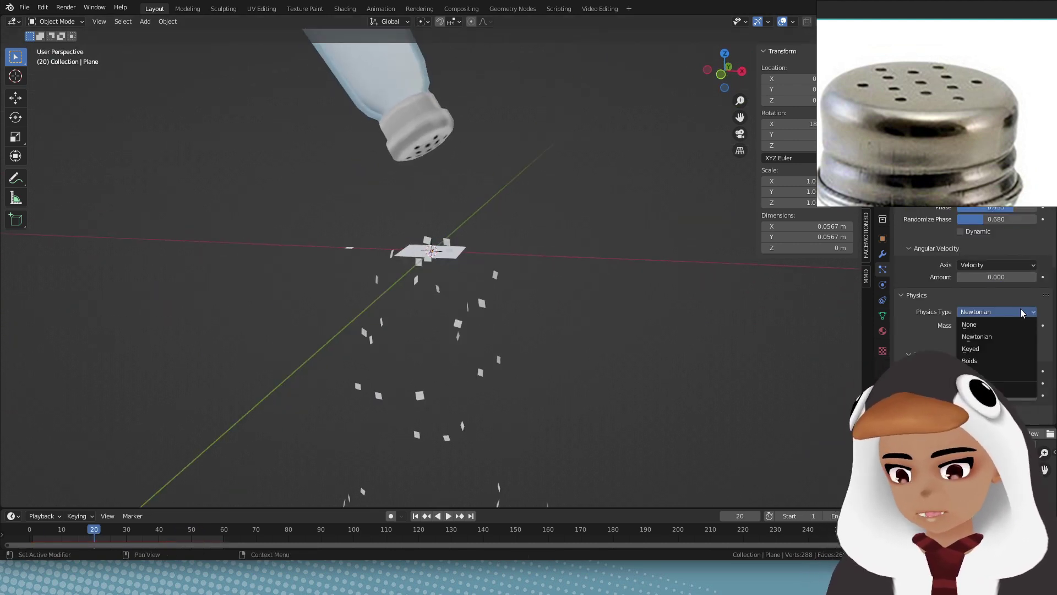
{"action": "key", "text": "space"}
{"action": "key", "text": "space"}
{"action": "scroll", "coordinate": [926, 330], "scroll_direction": "up", "scroll_amount": 8}
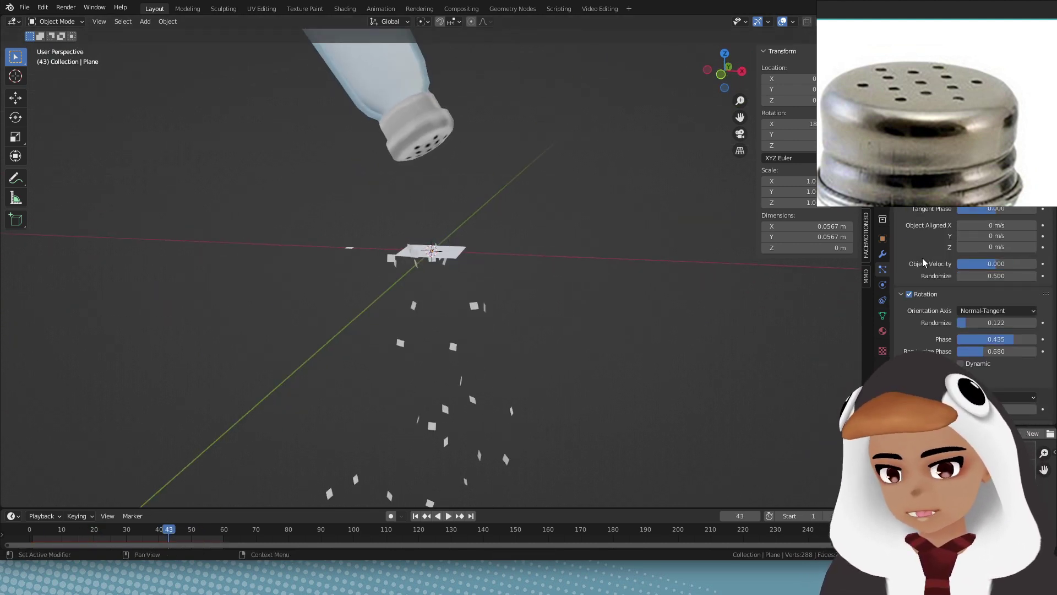
Step: Save the file and review the particle system's cache and emission settings
{"action": "scroll", "coordinate": [921, 237], "scroll_direction": "up", "scroll_amount": 1}
{"action": "key", "text": "ctrl+s"}
{"action": "scroll", "coordinate": [976, 234], "scroll_direction": "up", "scroll_amount": 5}
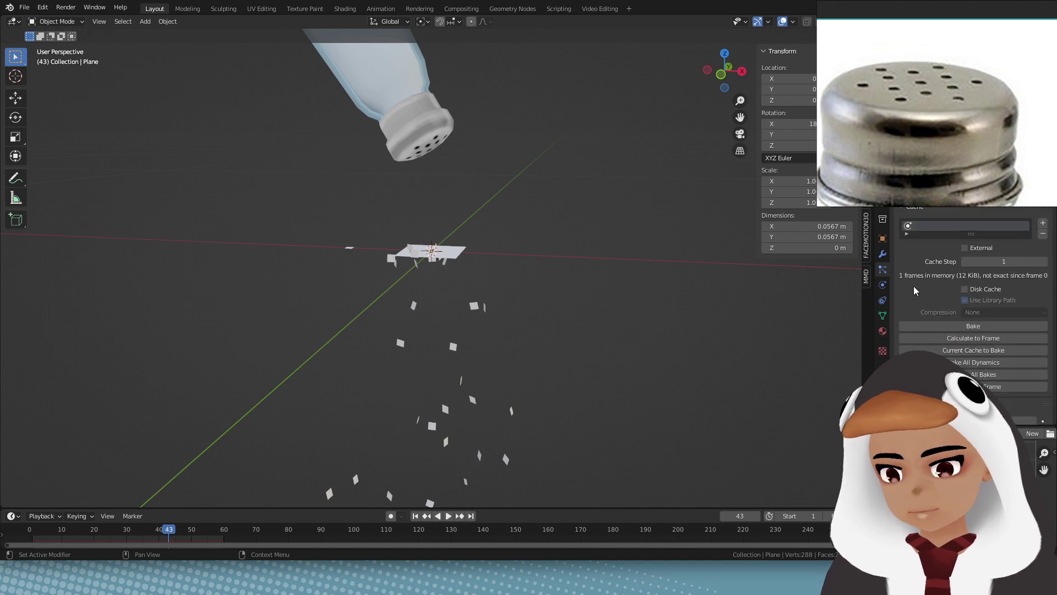
{"action": "key", "text": "Right"}
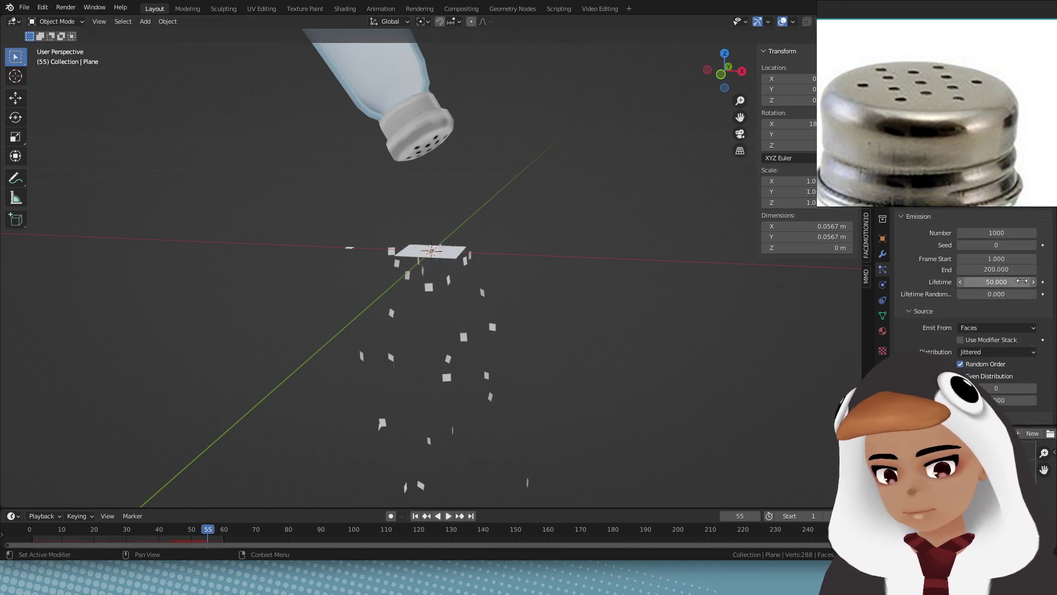
{"action": "scroll", "coordinate": [916, 320], "scroll_direction": "down", "scroll_amount": 10}
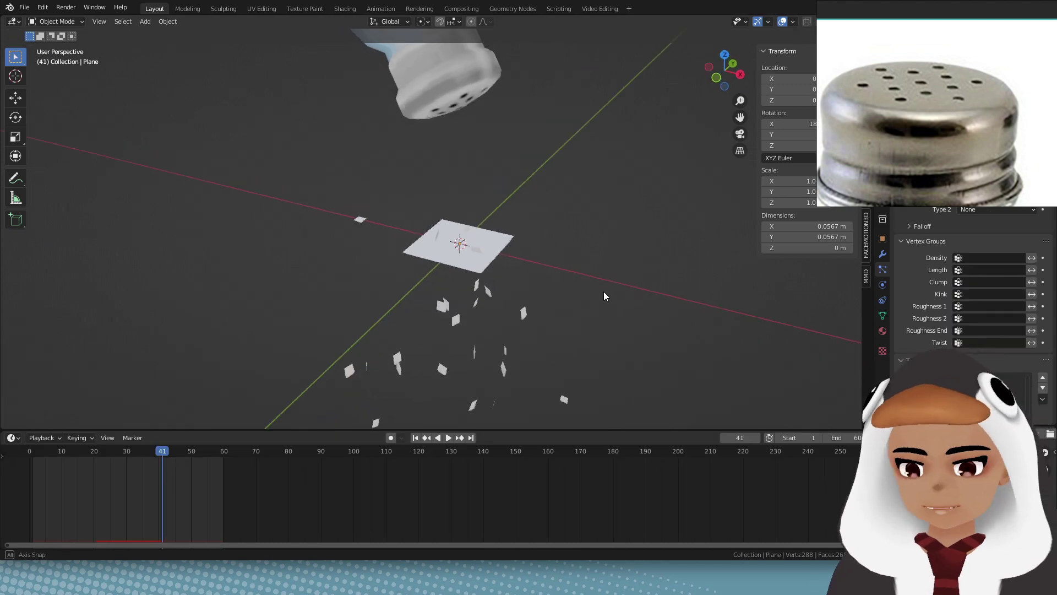
Step: Scale the emitter plane down to about 0.024 m, tilt it onto the cap's perforated face and play the emission
{"action": "middle_click_drag", "start_coordinate": [604, 295], "coordinate": [577, 236]}
{"action": "key", "text": "Left"}
{"action": "key", "text": "space"}
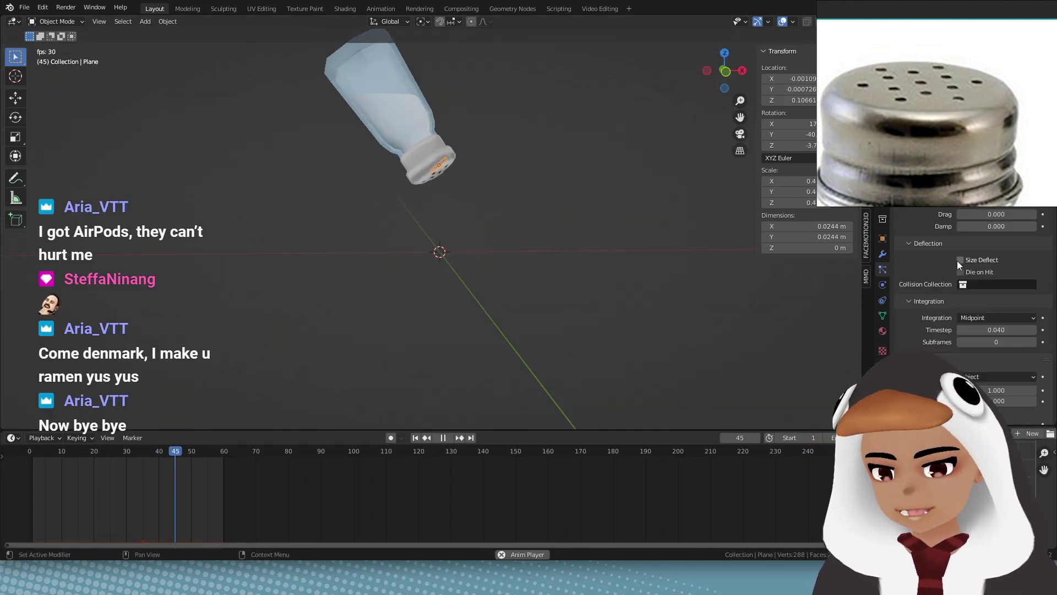
{"action": "left_click", "coordinate": [975, 272]}
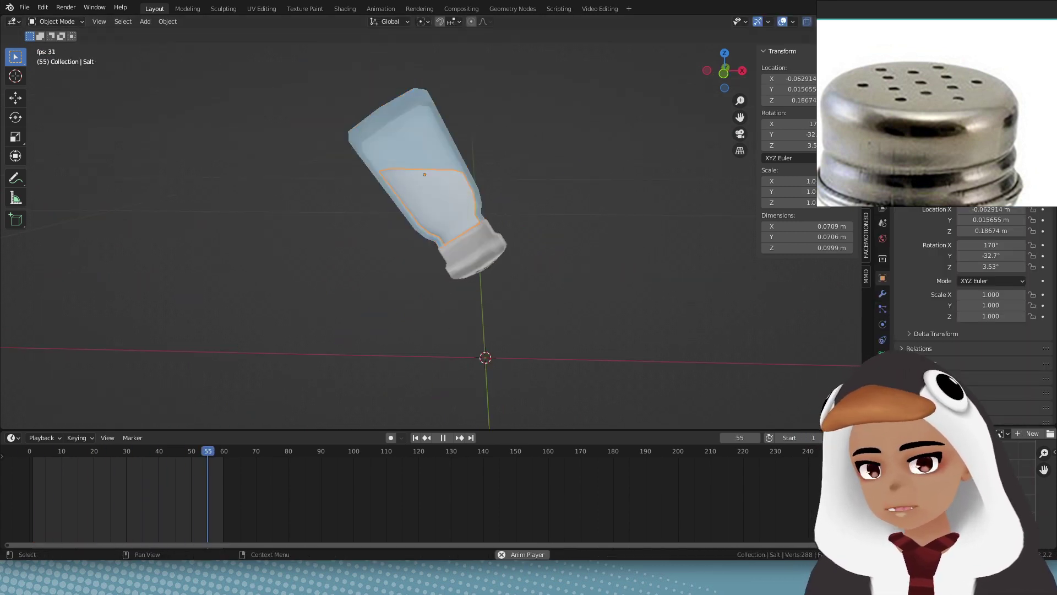
Step: Clear the parent relations of the salt and the shaker body
{"action": "key", "text": "alt+p"}
{"action": "left_click", "coordinate": [460, 193]}
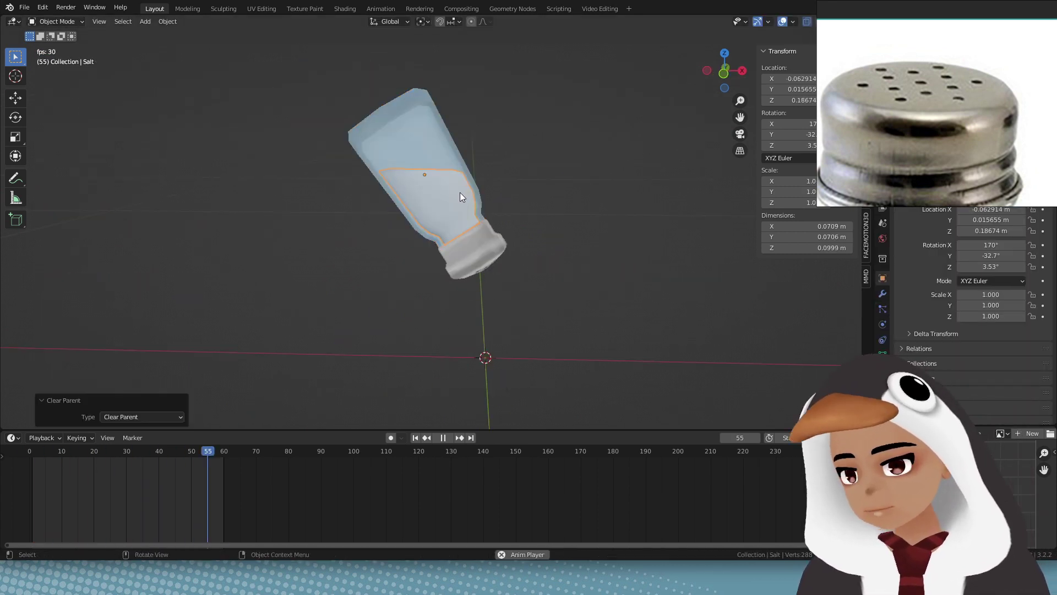
{"action": "left_click", "coordinate": [460, 194]}
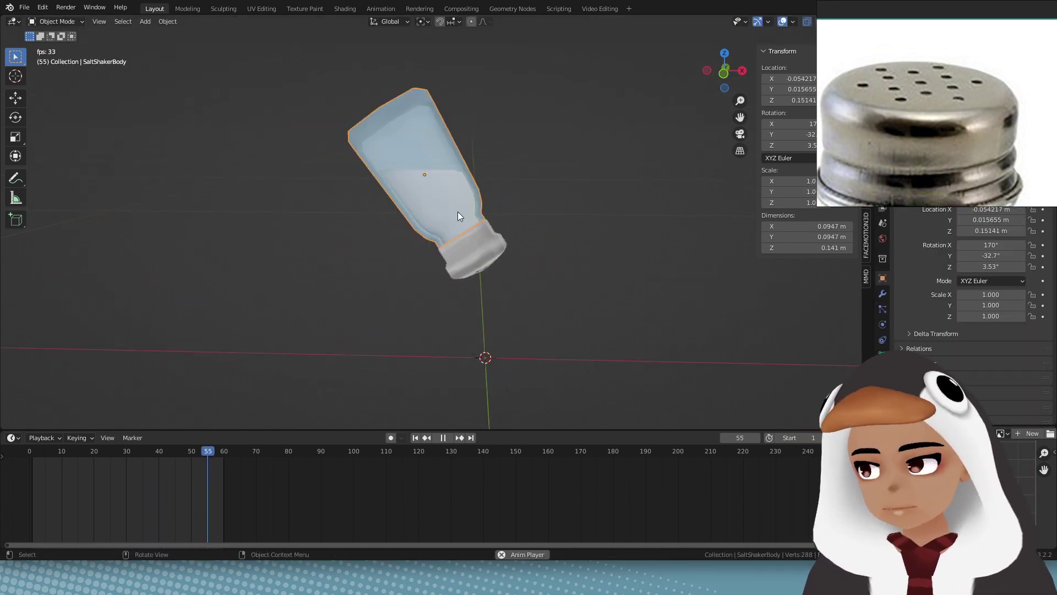
{"action": "right_click", "coordinate": [442, 123]}
{"action": "mouse_move", "coordinate": [444, 121]}
{"action": "key", "text": "Escape"}
{"action": "left_click", "coordinate": [455, 150]}
{"action": "key", "text": "alt+p"}
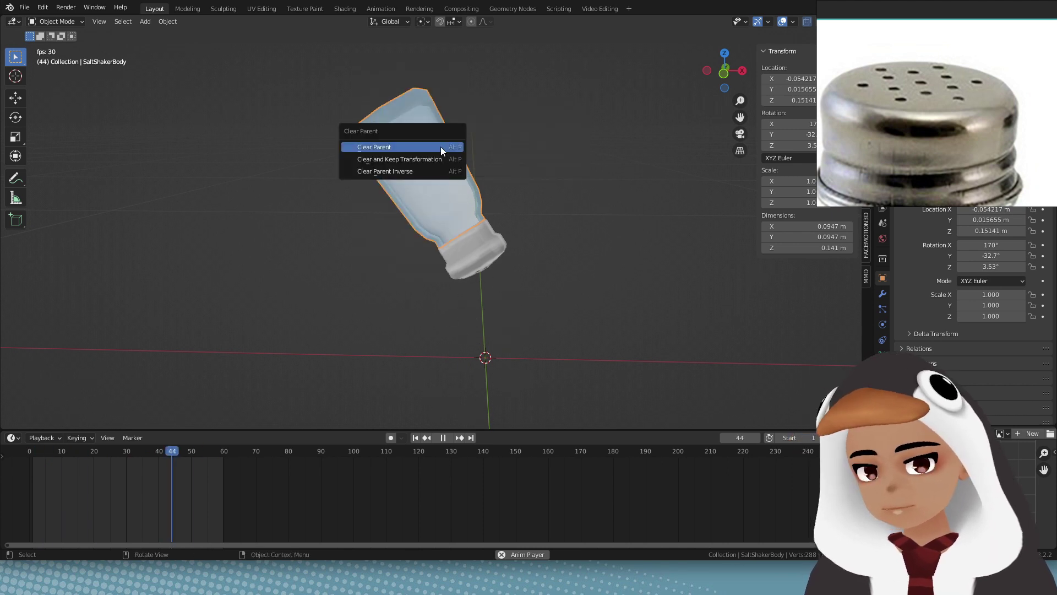
{"action": "left_click", "coordinate": [441, 147]}
Step: Reposition the unparented shaker part in front view so it lines up with the rest of the shaker
{"action": "scroll", "coordinate": [513, 226], "scroll_direction": "down", "scroll_amount": 1}
{"action": "middle_click_drag", "start_coordinate": [488, 222], "coordinate": [653, 141]}
{"action": "key", "text": "KP_1"}
{"action": "scroll", "coordinate": [491, 242], "scroll_direction": "up", "scroll_amount": 4}
{"action": "key", "text": "g"}
{"action": "left_click", "coordinate": [508, 208]}
{"action": "key", "text": "KP_1"}
{"action": "scroll", "coordinate": [532, 267], "scroll_direction": "up", "scroll_amount": 3}
{"action": "left_click", "coordinate": [503, 177]}
{"action": "left_click", "coordinate": [504, 177]}
{"action": "key", "text": "g"}
{"action": "left_click", "coordinate": [507, 182]}
{"action": "middle_click_drag", "start_coordinate": [507, 183], "coordinate": [654, 219]}
{"action": "scroll", "coordinate": [653, 219], "scroll_direction": "down", "scroll_amount": 5}
Step: Parent the loose shaker parts to the shaker body and test the link with a trial move that is cancelled
{"action": "left_click", "coordinate": [464, 232]}
{"action": "key", "text": "ctrl+p"}
{"action": "left_click", "coordinate": [453, 172]}
{"action": "key", "text": "g"}
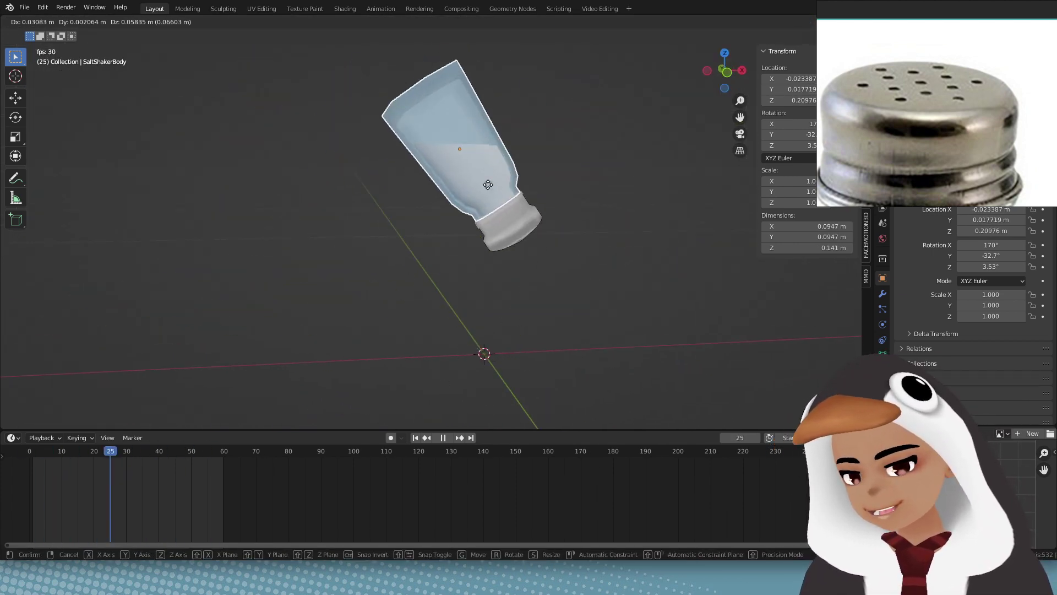
{"action": "right_click", "coordinate": [488, 184]}
{"action": "middle_click_drag", "start_coordinate": [558, 237], "coordinate": [545, 230]}
{"action": "scroll", "coordinate": [545, 229], "scroll_direction": "down", "scroll_amount": 2}
{"action": "key", "text": "space"}
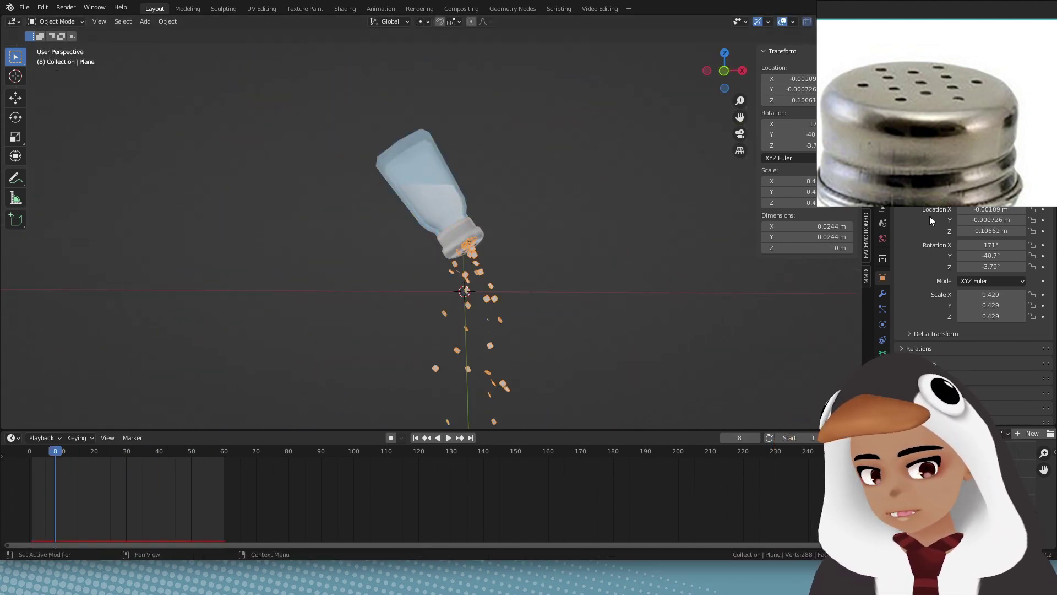
Step: Set the emitter plane's particle emission to end at frame 10 and replay it
{"action": "left_click", "coordinate": [883, 309]}
{"action": "double_click", "coordinate": [997, 265]}
{"action": "type", "text": "10"}
{"action": "key", "text": "Return"}
{"action": "key", "text": "space"}
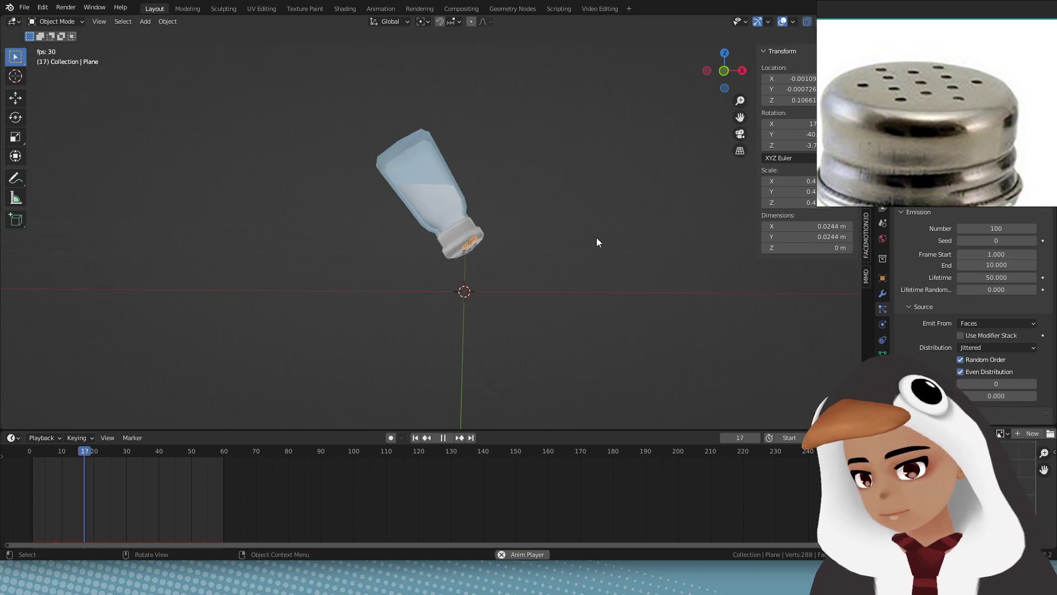
{"action": "key", "text": "space"}
Step: Set the scene's end frame to 30 and switch to the Animation workspace
{"action": "double_click", "coordinate": [841, 438]}
{"action": "type", "text": "30"}
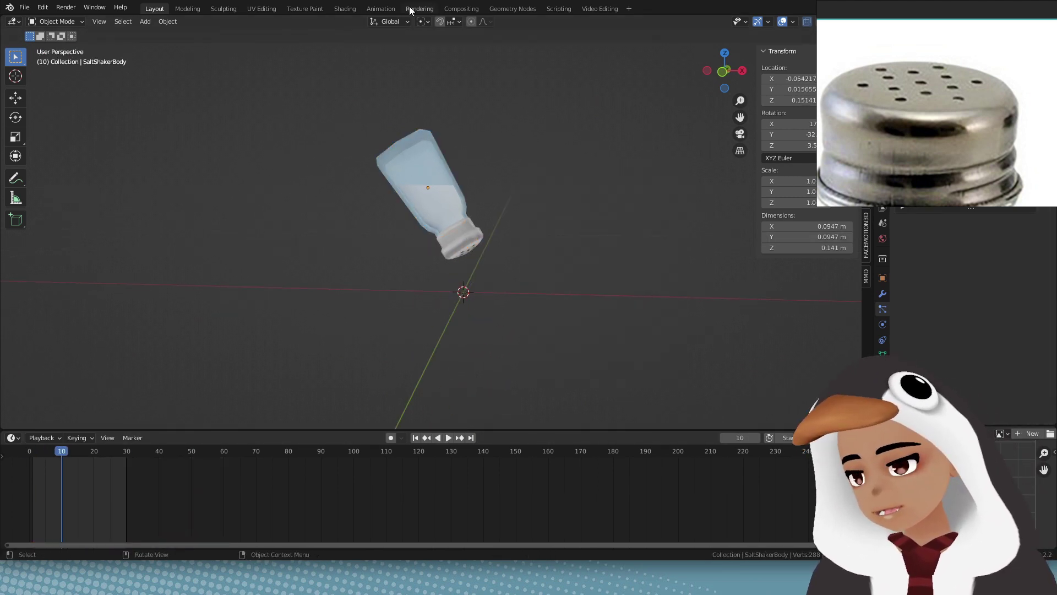
{"action": "left_click", "coordinate": [381, 8]}
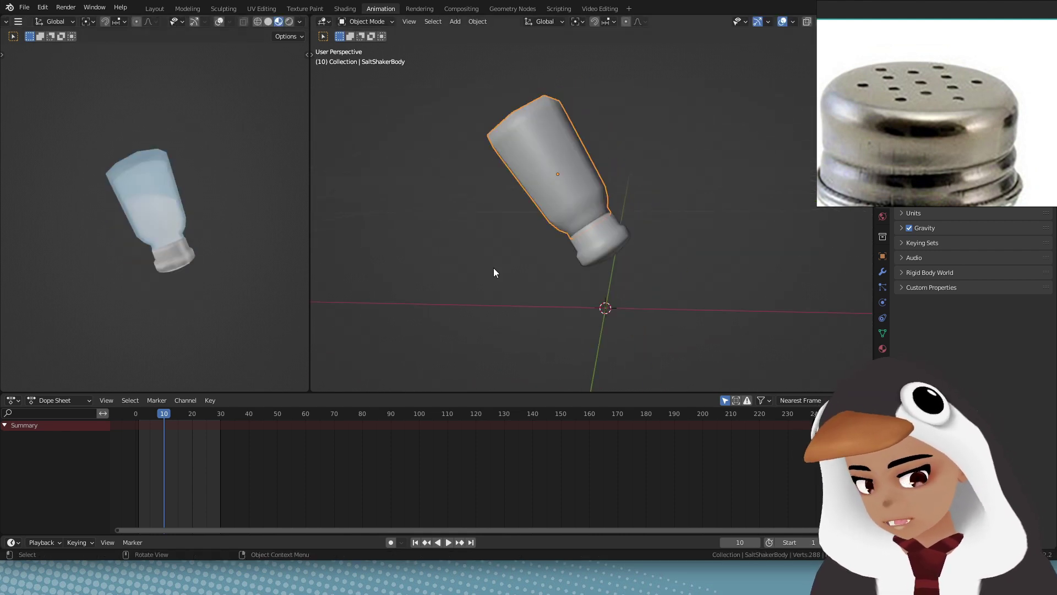
Step: Keyframe a downward Z dip of the shaker body with keys at frames 10, 15 and 20
{"action": "key", "text": "i"}
{"action": "key", "text": "space"}
{"action": "key", "text": "g"}
{"action": "key", "text": "z"}
{"action": "left_click", "coordinate": [539, 238]}
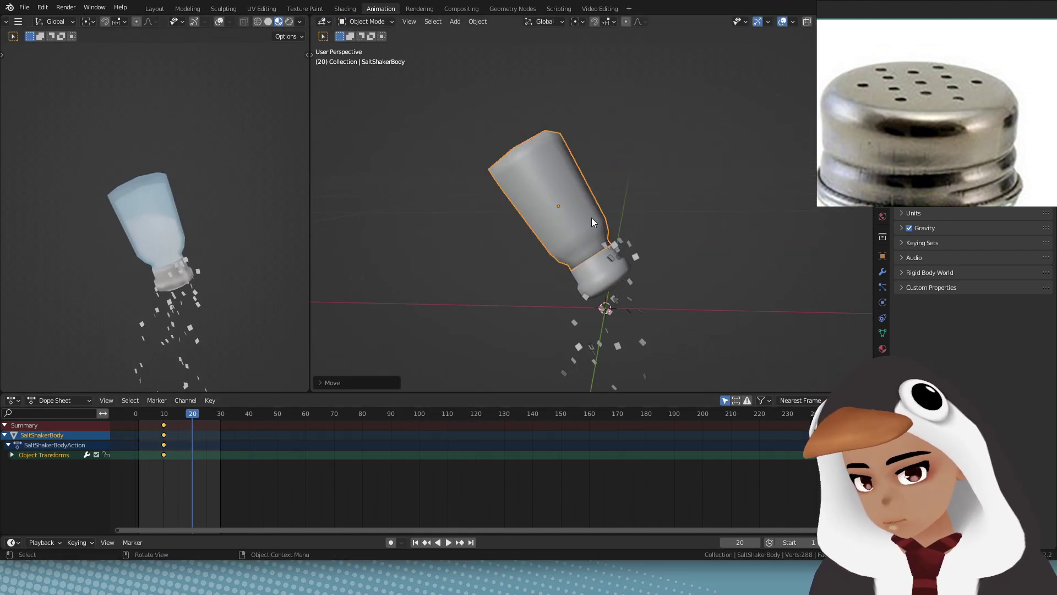
{"action": "key", "text": "i"}
{"action": "key", "text": "space"}
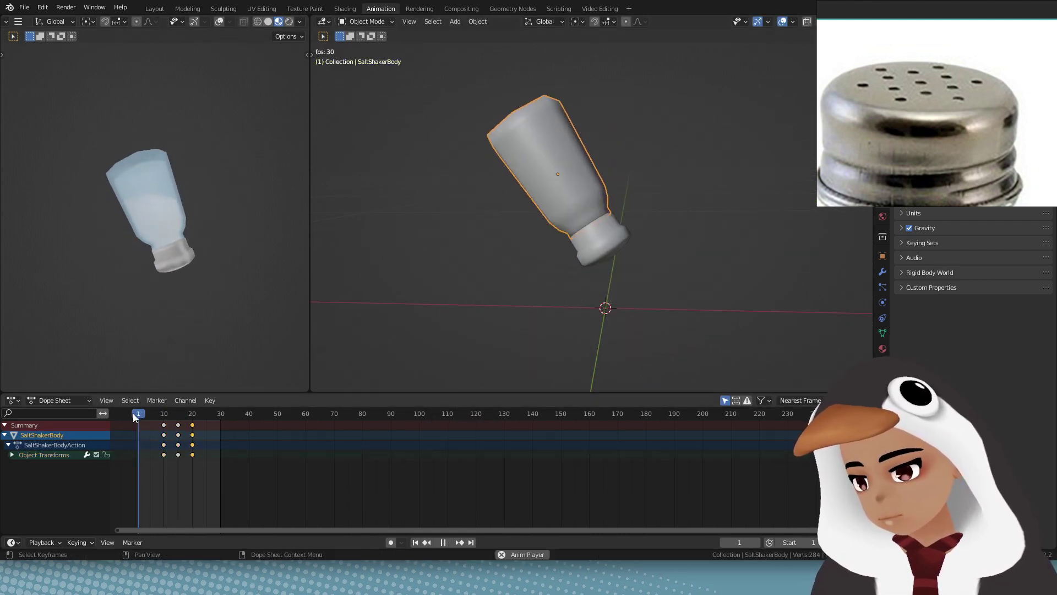
Step: Turn on auto keying and key an adjusted Z height of the shaker body at frame 13
{"action": "key", "text": "space"}
{"action": "left_click_drag", "start_coordinate": [171, 413], "coordinate": [175, 437]}
{"action": "key", "text": "g"}
{"action": "key", "text": "z"}
{"action": "left_click", "coordinate": [580, 236]}
{"action": "left_click", "coordinate": [391, 542]}
{"action": "key", "text": "space"}
{"action": "key", "text": "space"}
{"action": "scroll", "coordinate": [174, 436], "scroll_direction": "up", "scroll_amount": 6}
{"action": "middle_click_drag", "start_coordinate": [175, 436], "coordinate": [452, 428]}
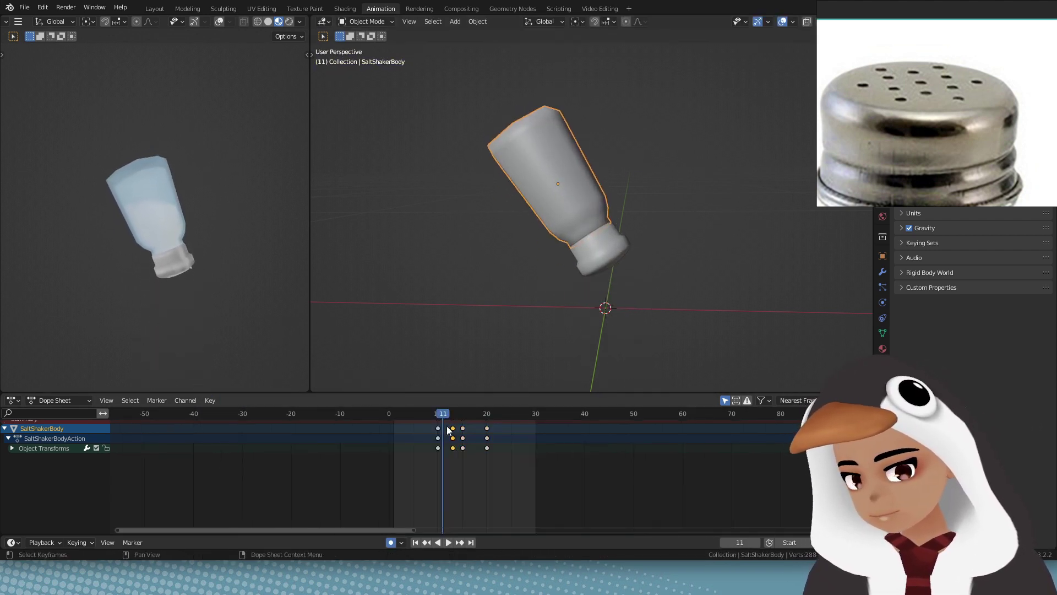
Step: Key an adjusted Z height of the shaker body at frame 17 and replay the shake
{"action": "left_click_drag", "start_coordinate": [444, 416], "coordinate": [472, 416]}
{"action": "key", "text": "g"}
{"action": "key", "text": "z"}
{"action": "left_click", "coordinate": [623, 276]}
{"action": "key", "text": "space"}
{"action": "key", "text": "space"}
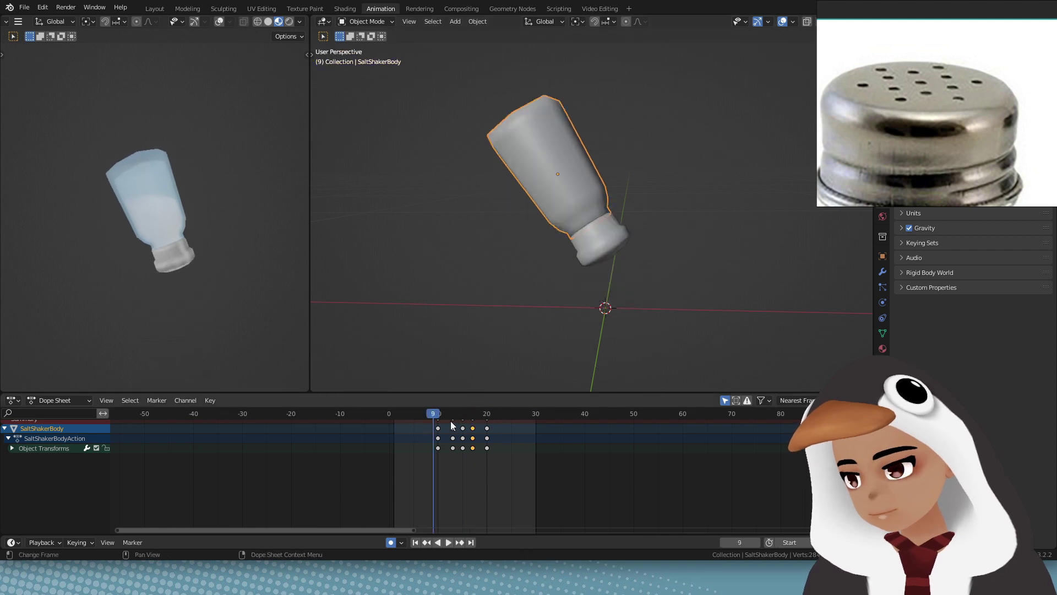
Step: Extend the scene to frame 60, add further shake keys at frames 22, 26 and 28, and replay the animation
{"action": "key", "text": "space"}
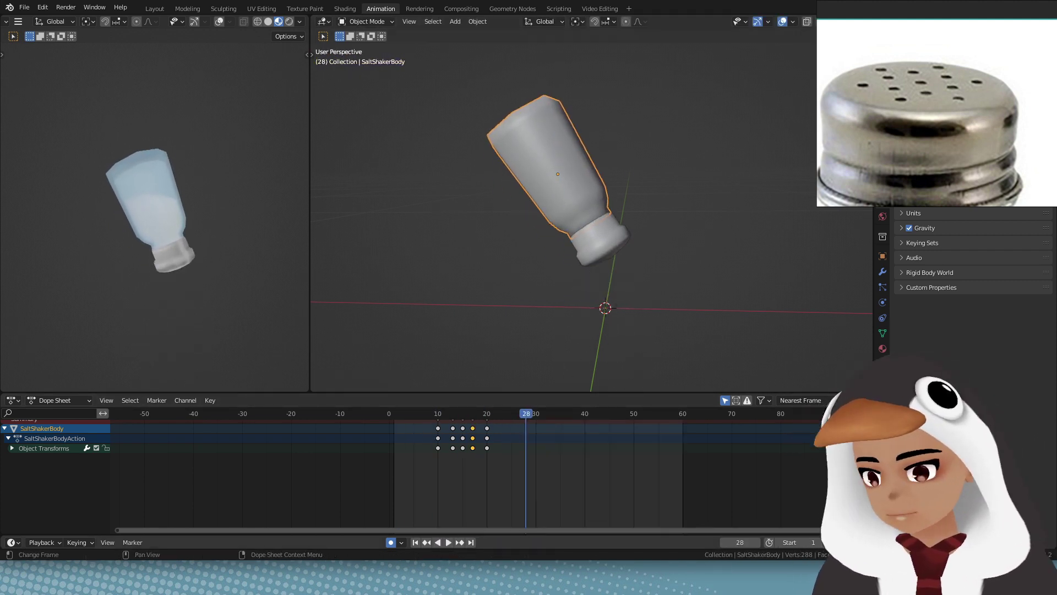
{"action": "left_click_drag", "start_coordinate": [524, 415], "coordinate": [462, 424]}
{"action": "left_click", "coordinate": [472, 428]}
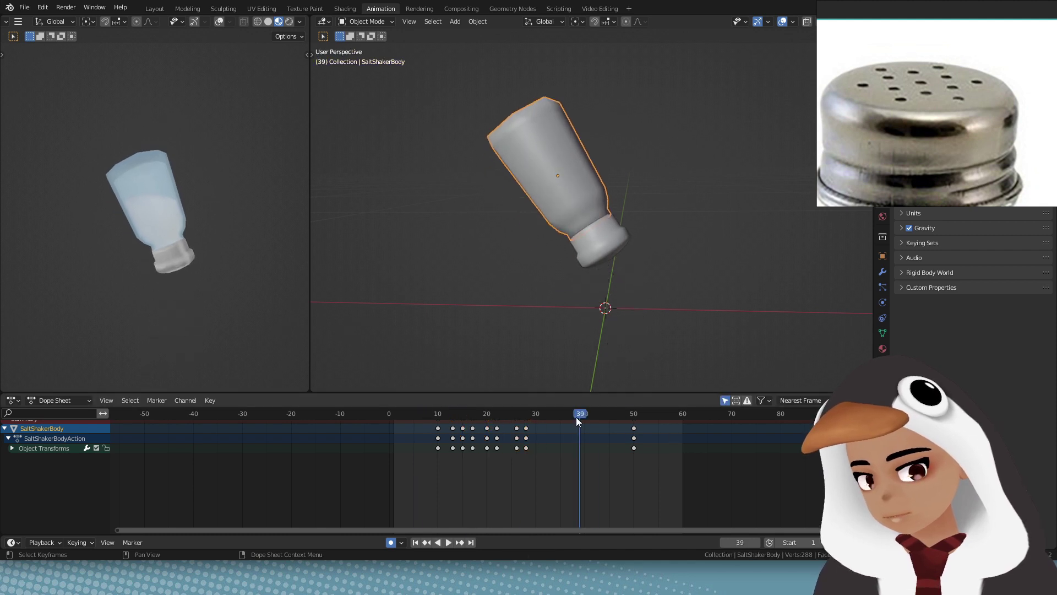
{"action": "key", "text": "space"}
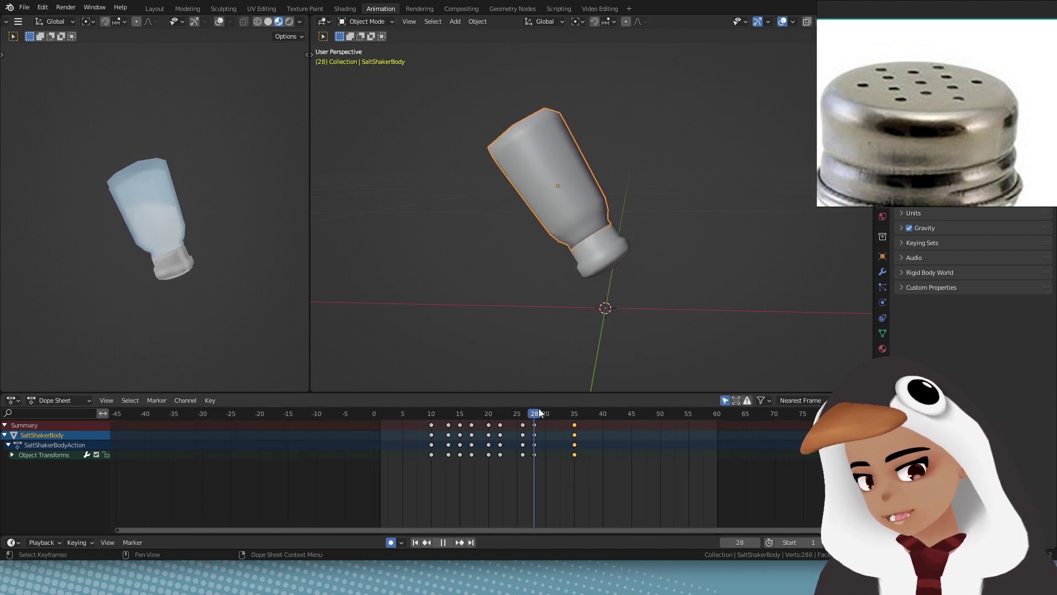
Step: Turn on X-ray display, open the particle settings for the cap, and reselect the shaker body with the animation stopped
{"action": "left_click_drag", "start_coordinate": [538, 410], "coordinate": [546, 410]}
{"action": "left_click", "coordinate": [882, 287]}
{"action": "left_click", "coordinate": [616, 249]}
{"action": "key", "text": "alt+z"}
{"action": "left_click", "coordinate": [614, 250]}
{"action": "left_click", "coordinate": [1009, 289]}
{"action": "left_click", "coordinate": [557, 177]}
{"action": "key", "text": "space"}
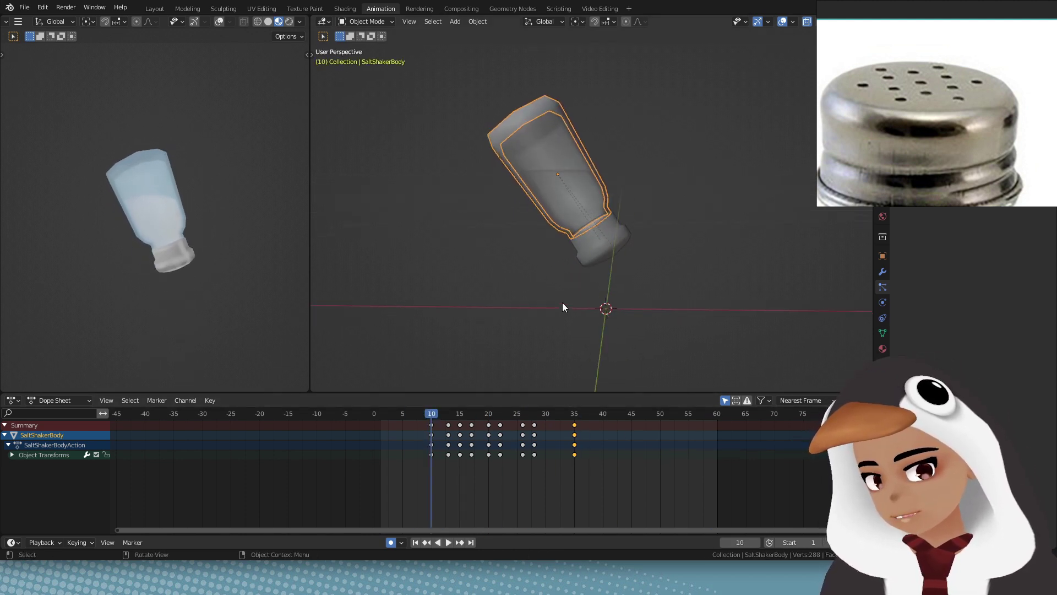
Step: Rotate the shaker body at frame 10 and expand its object transform channels in an enlarged dope sheet
{"action": "middle_click_drag", "start_coordinate": [563, 302], "coordinate": [745, 230]}
{"action": "key", "text": "r"}
{"action": "left_click", "coordinate": [743, 192]}
{"action": "left_click", "coordinate": [12, 454]}
{"action": "scroll", "coordinate": [492, 469], "scroll_direction": "up", "scroll_amount": 4}
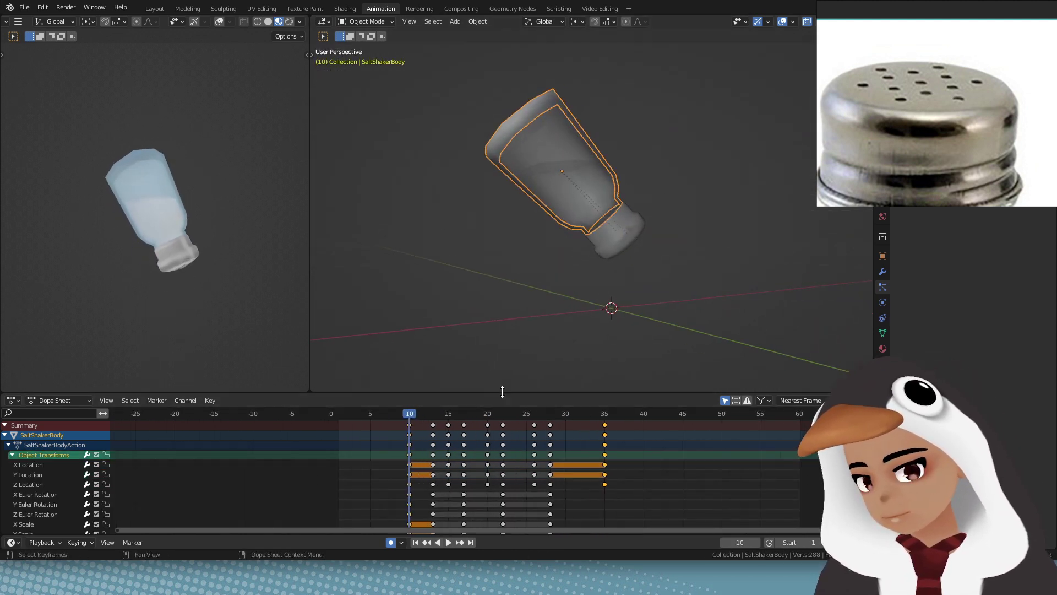
{"action": "left_click_drag", "start_coordinate": [502, 392], "coordinate": [502, 315]}
Step: Key a rotated pose of the shaker body at frame 14
{"action": "left_click_drag", "start_coordinate": [409, 337], "coordinate": [441, 351]}
{"action": "key", "text": "r"}
{"action": "left_click", "coordinate": [685, 215]}
Step: Try a rotated pose of the shaker body at frame 16 and replay the shake
{"action": "left_click", "coordinate": [455, 338]}
{"action": "key", "text": "r"}
{"action": "left_click", "coordinate": [441, 348]}
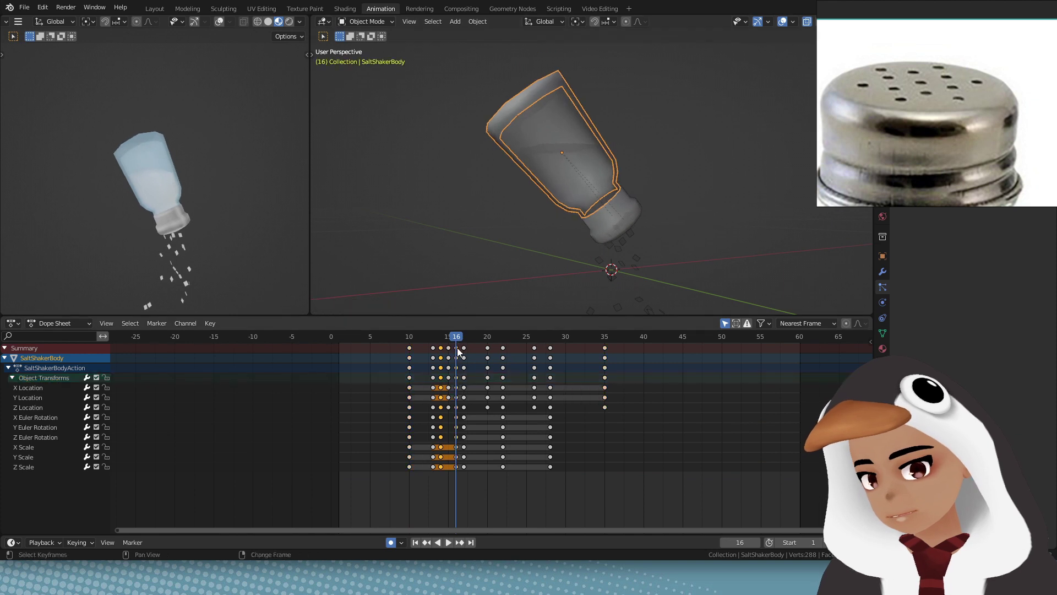
{"action": "left_click", "coordinate": [510, 353]}
{"action": "key", "text": "space"}
{"action": "key", "text": "ctrl+z"}
{"action": "key", "text": "ctrl+z"}
{"action": "key", "text": "ctrl+z"}
{"action": "key", "text": "ctrl+z"}
{"action": "key", "text": "space"}
Step: Try to duplicate the keys of frames 10 and 14 with an offset of 9 frames
{"action": "left_click_drag", "start_coordinate": [421, 337], "coordinate": [441, 349]}
{"action": "left_click", "coordinate": [441, 348]}
{"action": "left_click", "coordinate": [411, 348]}
{"action": "key", "text": "a"}
{"action": "left_click", "coordinate": [411, 348]}
{"action": "left_click", "coordinate": [440, 348], "text": "shift"}
{"action": "key", "text": "shift+d"}
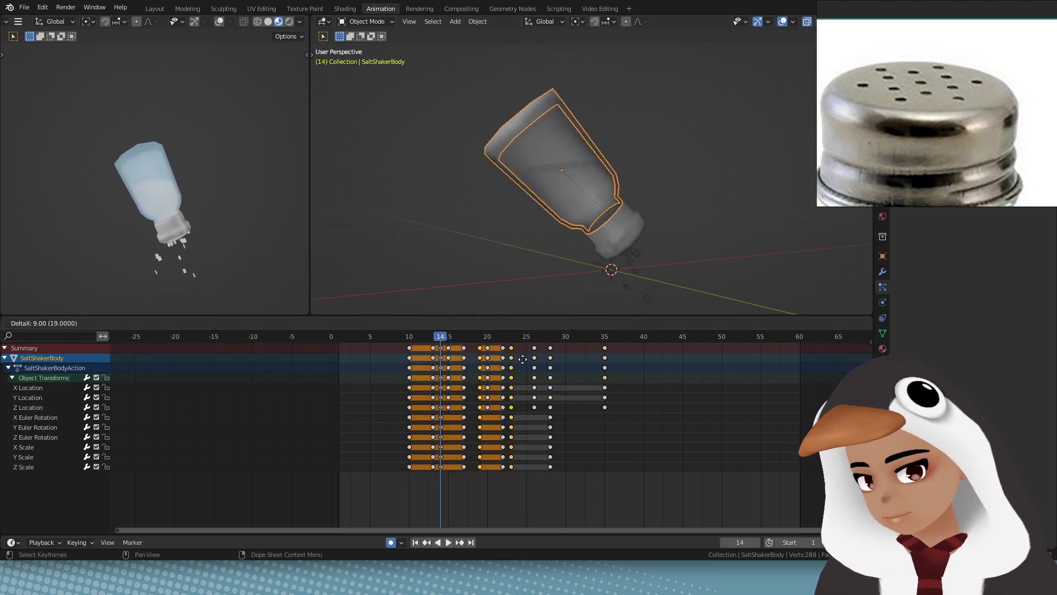
{"action": "left_click", "coordinate": [511, 353]}
{"action": "key", "text": "space"}
{"action": "key", "text": "Escape"}
{"action": "key", "text": "ctrl+z"}
Step: Mute the X, Y and Z scale channels and select the three Euler rotation channels of the shaker body
{"action": "left_click_drag", "start_coordinate": [452, 417], "coordinate": [401, 420]}
{"action": "left_click_drag", "start_coordinate": [423, 337], "coordinate": [409, 353]}
{"action": "left_click", "coordinate": [581, 491]}
{"action": "left_click_drag", "start_coordinate": [97, 447], "coordinate": [96, 467]}
{"action": "left_click", "coordinate": [100, 457]}
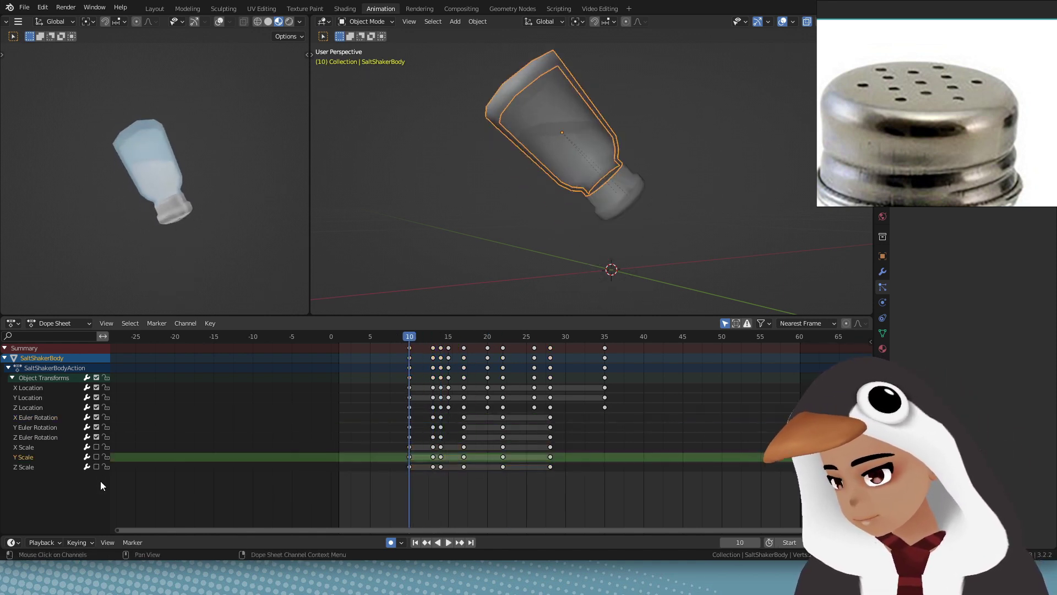
{"action": "left_click", "coordinate": [65, 437]}
{"action": "left_click_drag", "start_coordinate": [60, 418], "coordinate": [66, 437]}
{"action": "left_click_drag", "start_coordinate": [428, 339], "coordinate": [441, 433]}
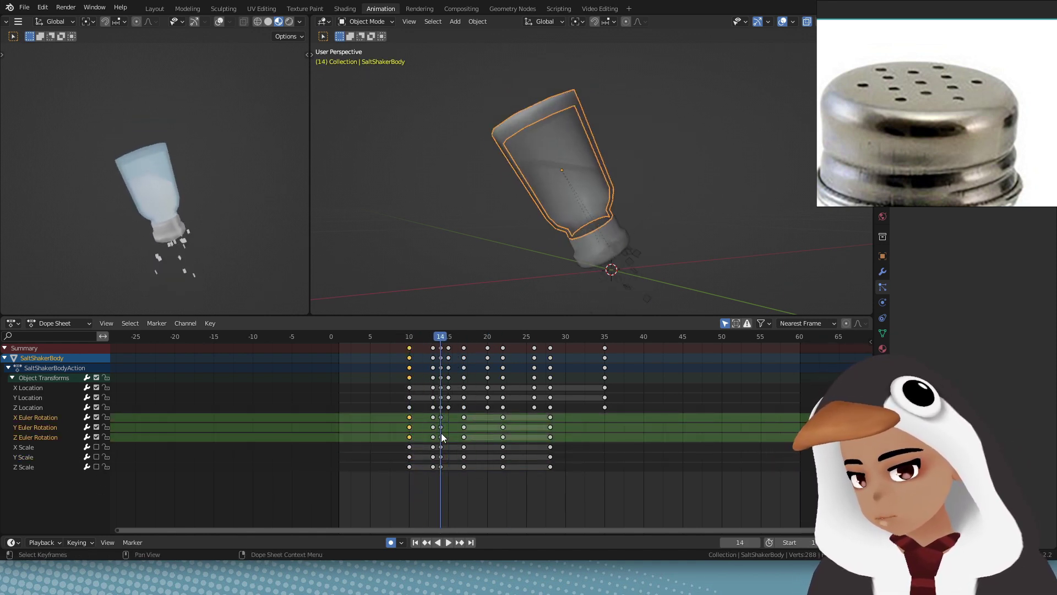
Step: Try to duplicate the rotation keys of frames 10 and 14 with an offset of 32 frames
{"action": "key", "text": "shift+d"}
{"action": "type", "text": "32"}
{"action": "key", "text": "Return"}
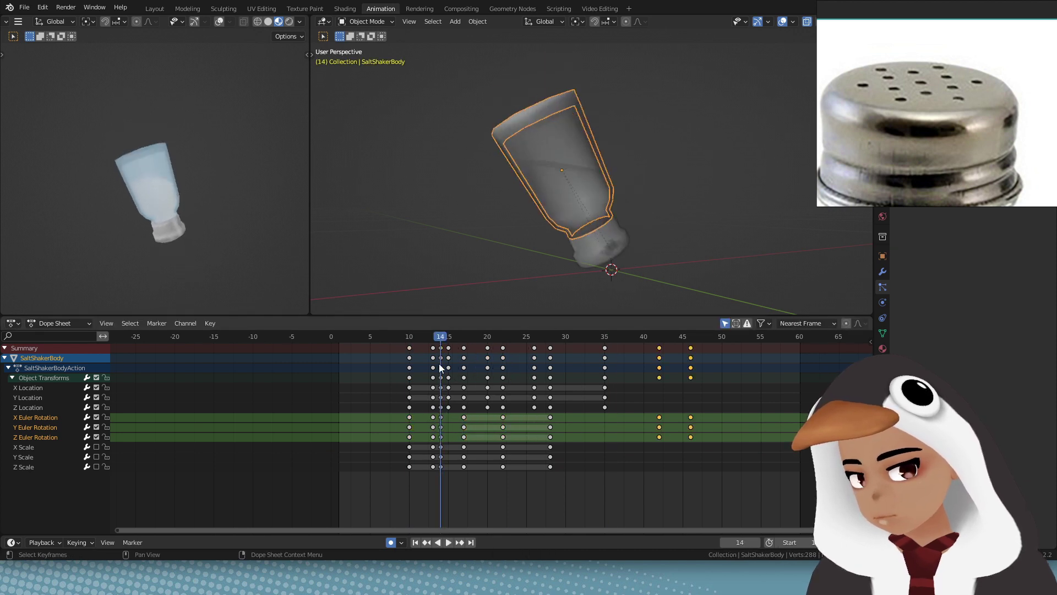
{"action": "key", "text": "x"}
{"action": "left_click", "coordinate": [650, 420]}
Step: Duplicate the frame 10 rotation keys by 7 frames onto frame 17 and replay the shake
{"action": "left_click_drag", "start_coordinate": [464, 338], "coordinate": [465, 346]}
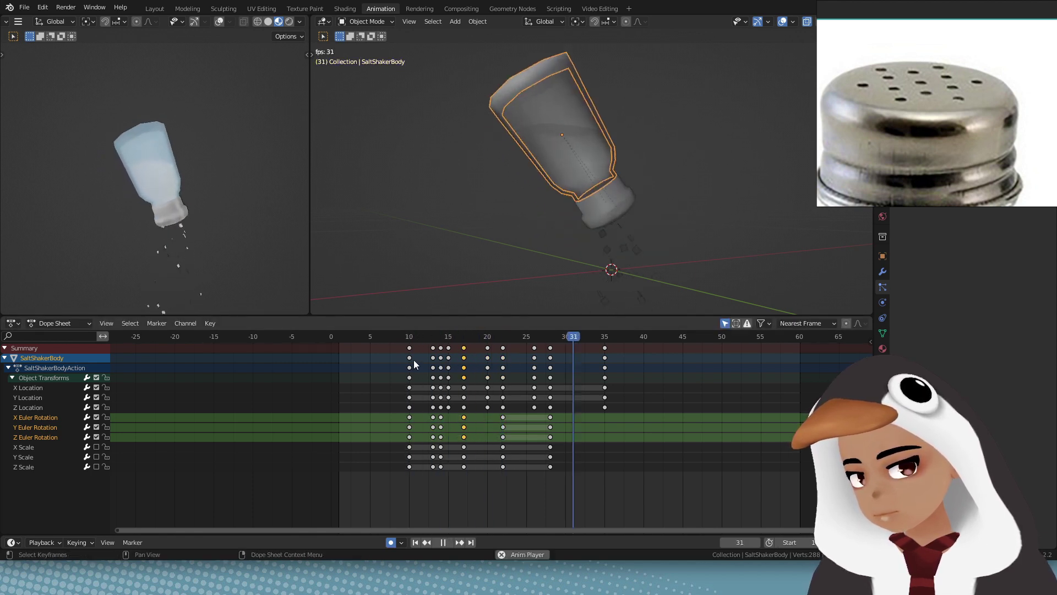
{"action": "key", "text": "shift+d"}
{"action": "type", "text": "7"}
{"action": "key", "text": "Return"}
{"action": "left_click", "coordinate": [432, 341]}
{"action": "key", "text": "space"}
Step: Copy rotation keys from the first shake onto the second shake at frames 20 and 26 and replay the animation
{"action": "left_click_drag", "start_coordinate": [430, 422], "coordinate": [460, 441]}
{"action": "key", "text": "shift+d"}
{"action": "left_click", "coordinate": [530, 432]}
{"action": "left_click_drag", "start_coordinate": [534, 338], "coordinate": [535, 380]}
{"action": "left_click", "coordinate": [535, 417]}
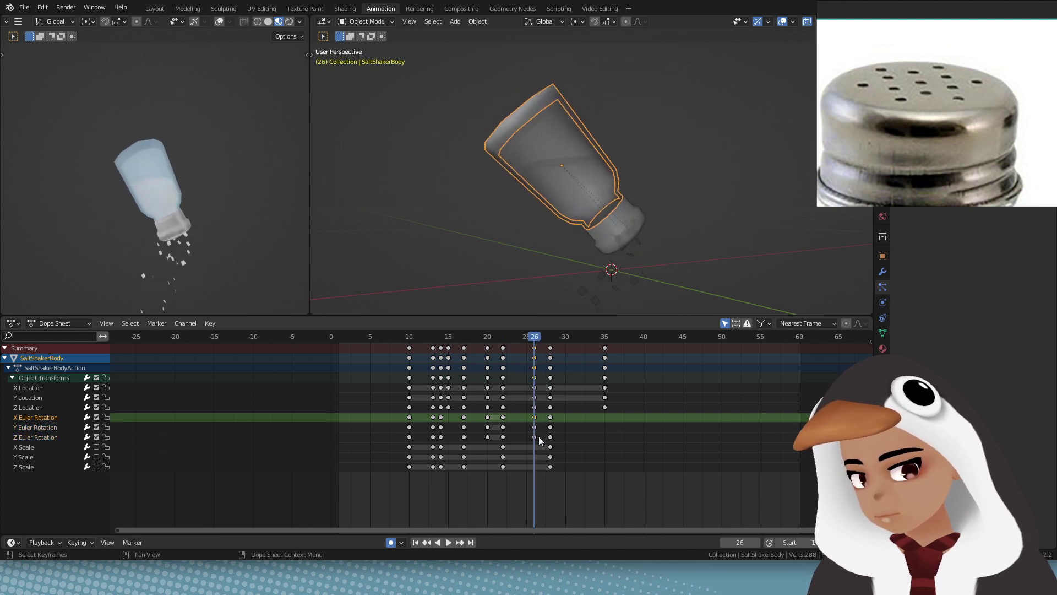
{"action": "left_click_drag", "start_coordinate": [437, 416], "coordinate": [444, 441]}
{"action": "key", "text": "shift+d"}
{"action": "left_click", "coordinate": [537, 435]}
{"action": "left_click", "coordinate": [441, 337]}
{"action": "key", "text": "space"}
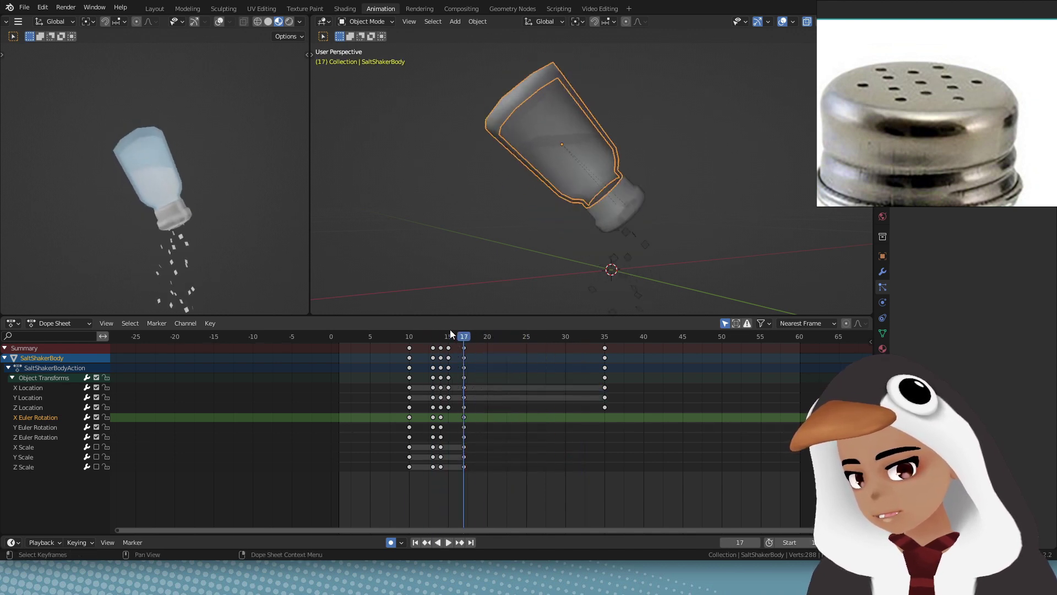
Step: Try to duplicate all keys of frames 10 to 17 with an offset of 9 frames and replay
{"action": "left_click_drag", "start_coordinate": [450, 332], "coordinate": [472, 338]}
{"action": "left_click_drag", "start_coordinate": [472, 345], "coordinate": [404, 355]}
{"action": "key", "text": "shift+d"}
{"action": "left_click", "coordinate": [484, 356]}
{"action": "left_click", "coordinate": [398, 336]}
{"action": "key", "text": "space"}
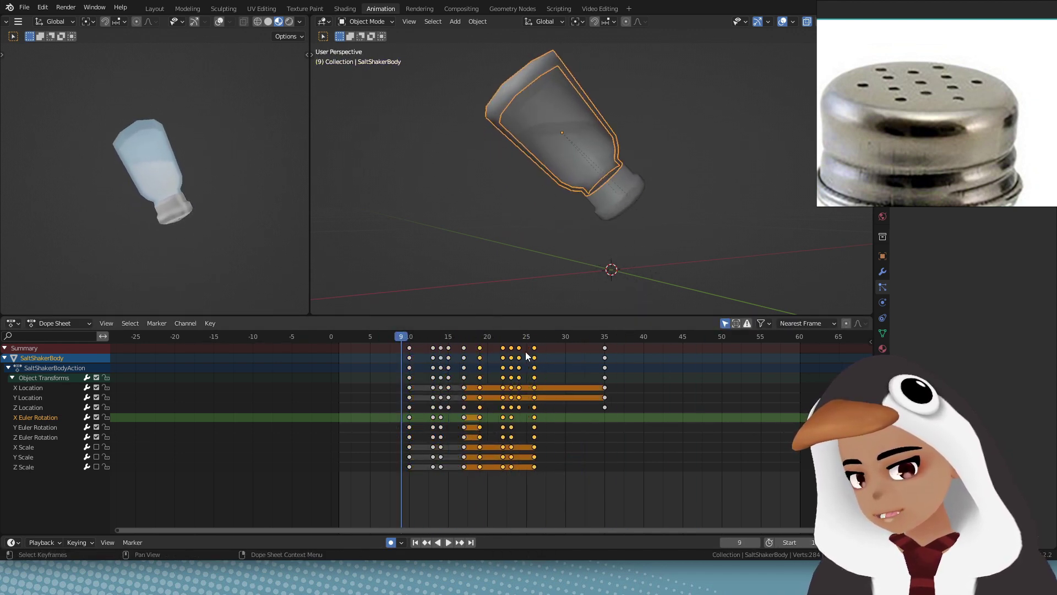
{"action": "key", "text": "space"}
Step: Delete all keys of the shaker body from frame 19 to frame 35
{"action": "left_click_drag", "start_coordinate": [604, 348], "coordinate": [474, 471]}
{"action": "key", "text": "x"}
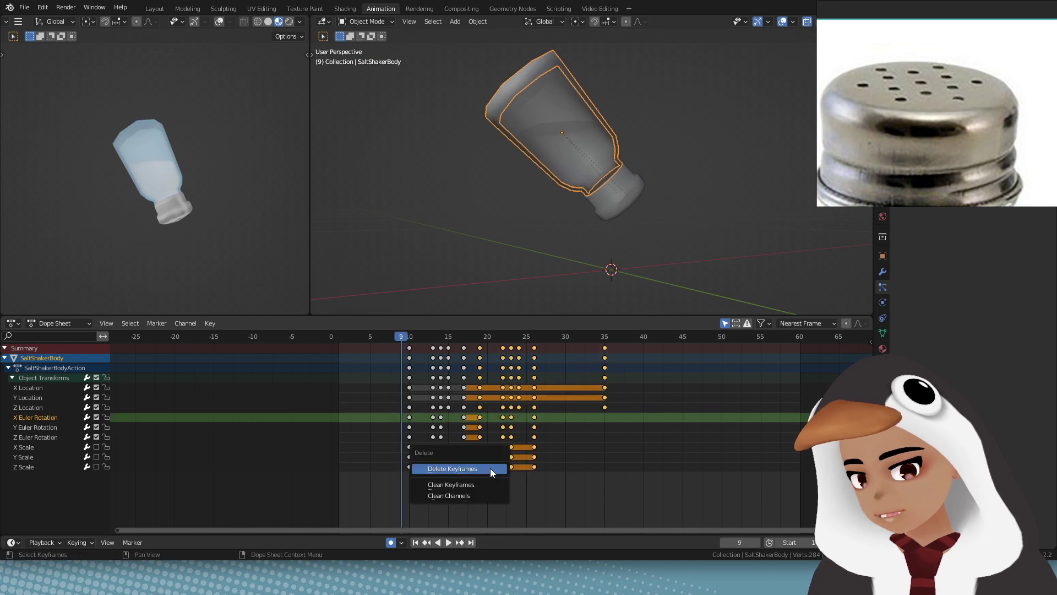
{"action": "left_click", "coordinate": [491, 469]}
Step: Duplicate the keys of frames 10 to 17 by 10 frames to form a second shake at frames 20 to 27
{"action": "key", "text": "shift+d"}
{"action": "left_click_drag", "start_coordinate": [472, 344], "coordinate": [404, 337]}
{"action": "left_click", "coordinate": [488, 350]}
{"action": "key", "text": "shift+d"}
{"action": "left_click", "coordinate": [566, 351]}
{"action": "key", "text": "space"}
{"action": "key", "text": "x"}
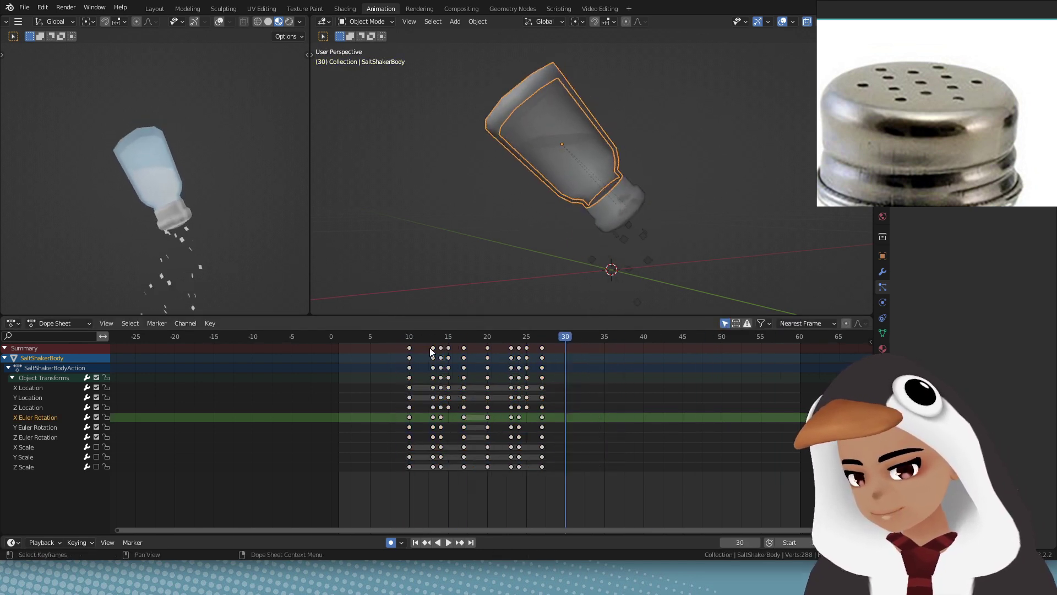
Step: Add a closing key at frame 30 by duplicating an existing keyframe, and play the animation in the Layout workspace
{"action": "key", "text": "shift+d"}
{"action": "key", "text": "space"}
{"action": "left_click", "coordinate": [154, 9]}
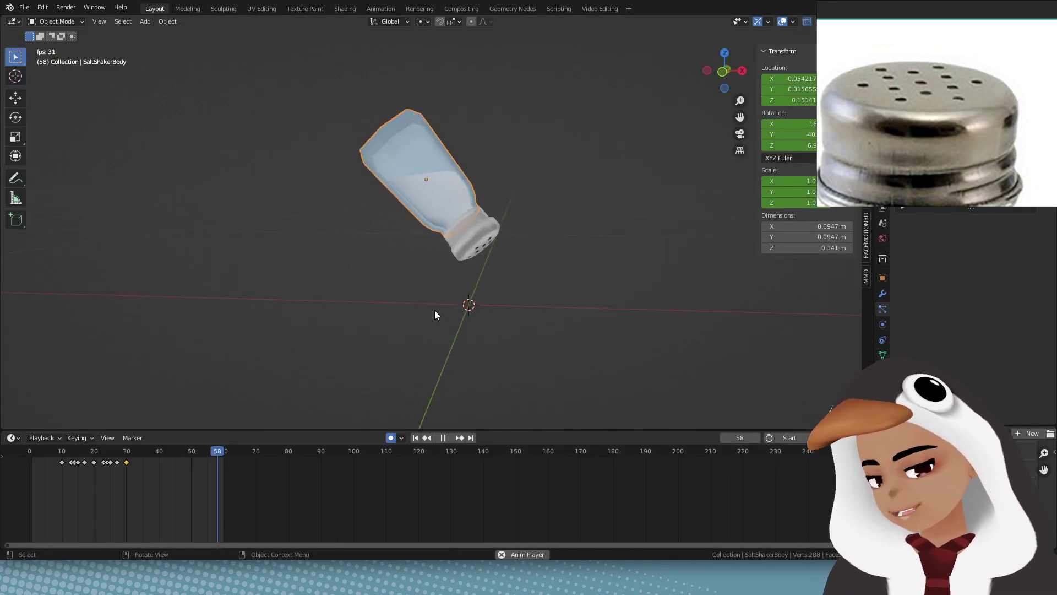
{"action": "key", "text": "space"}
Step: Save the file and replay the double shake with a clear view of the cap's holes
{"action": "mouse_move", "coordinate": [547, 263]}
{"action": "middle_mouse_down"}
{"action": "mouse_move", "coordinate": [524, 257]}
{"action": "mouse_move", "coordinate": [536, 290]}
{"action": "mouse_move", "coordinate": [557, 282]}
{"action": "middle_mouse_up"}
{"action": "left_click", "coordinate": [524, 256]}
{"action": "key", "text": "ctrl+s"}
{"action": "key", "text": "space"}
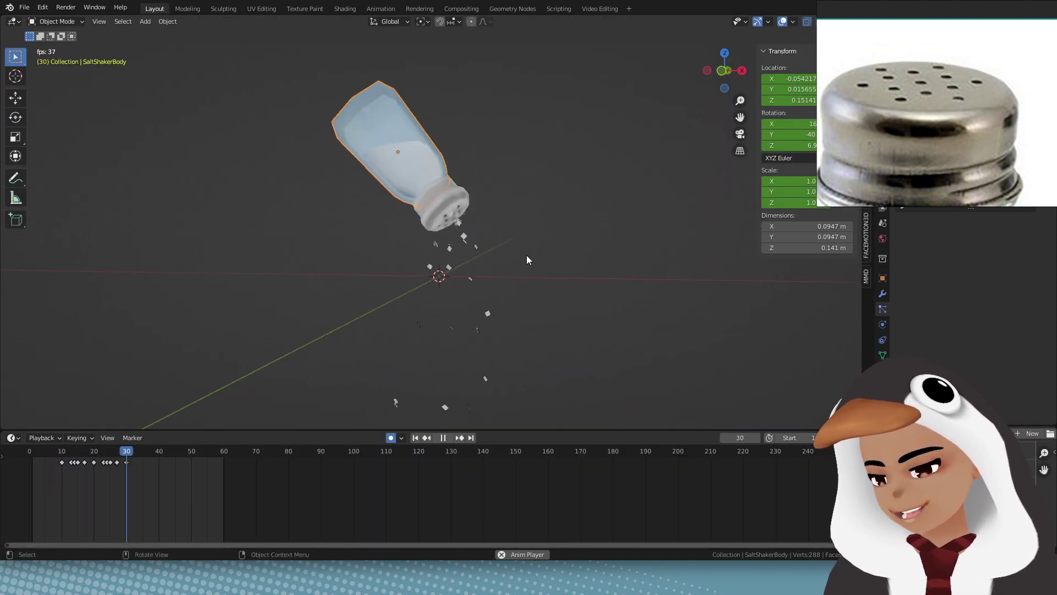
{"action": "key", "text": "space"}
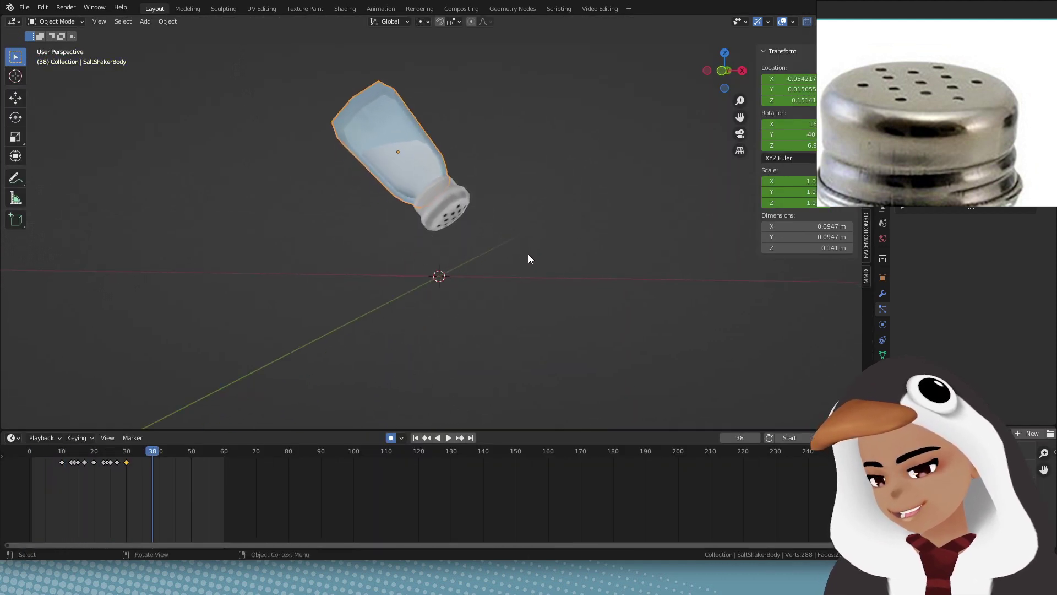
Step: Enlarge the 3D viewport above the timeline and play the finished salt shaker animation
{"action": "left_click_drag", "start_coordinate": [521, 431], "coordinate": [521, 483]}
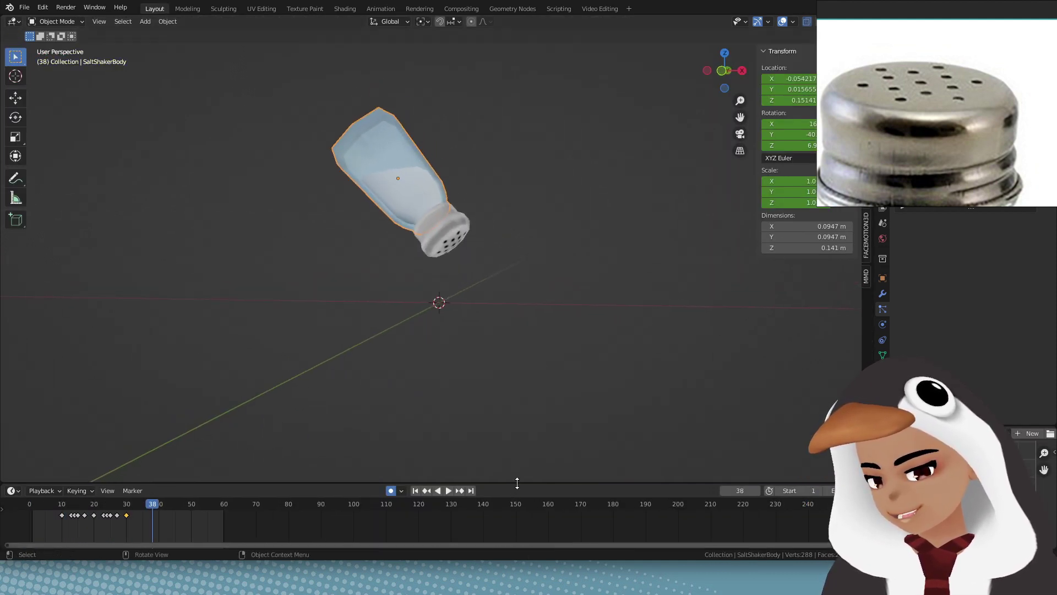
{"action": "key", "text": "space"}
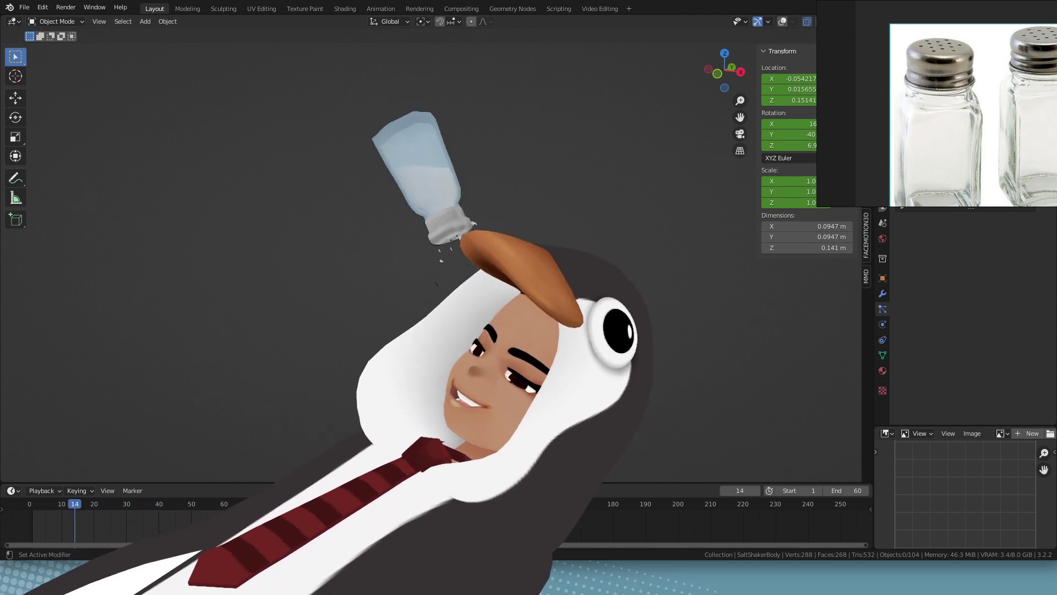
{"action": "key", "text": "space"}
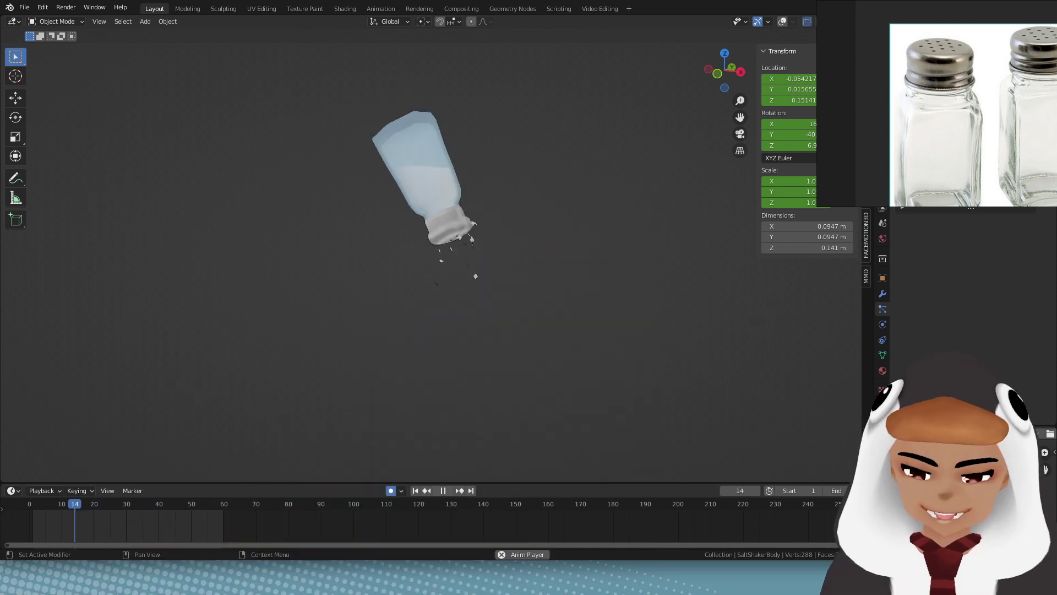